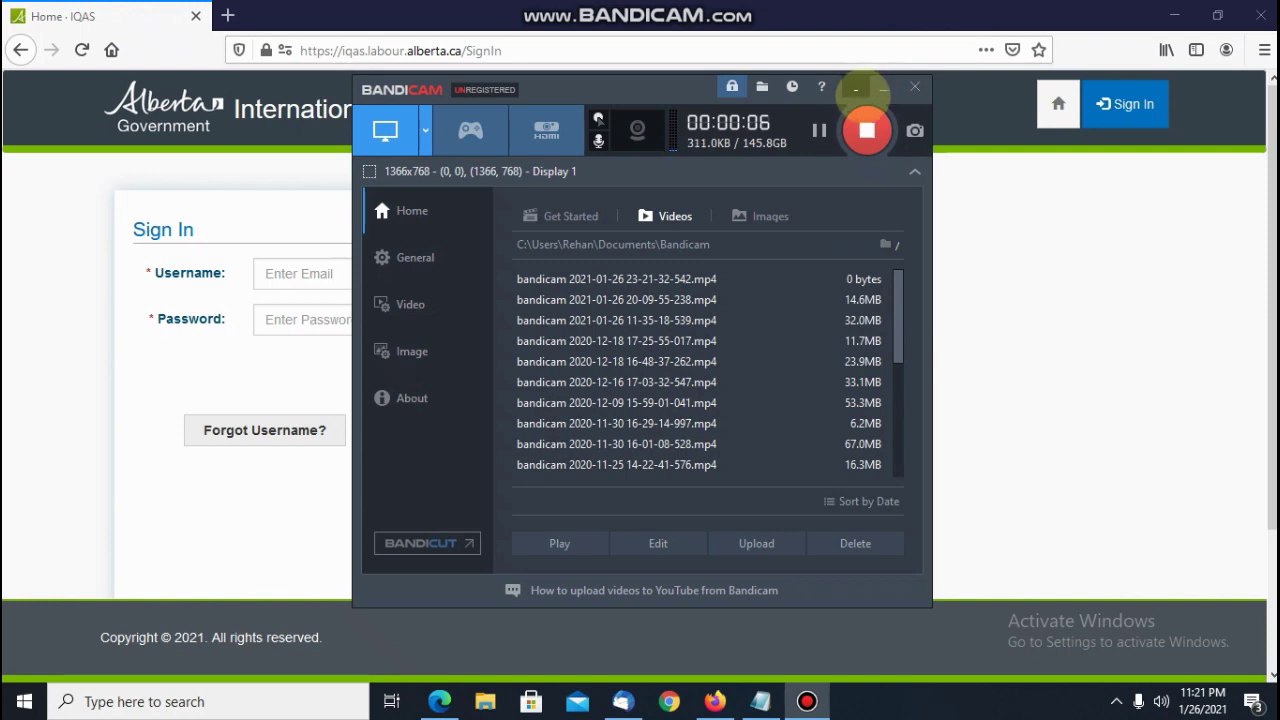
Minimize the Bandicam recorder window to reveal the IQAS Sign In page
left_click(858, 88)
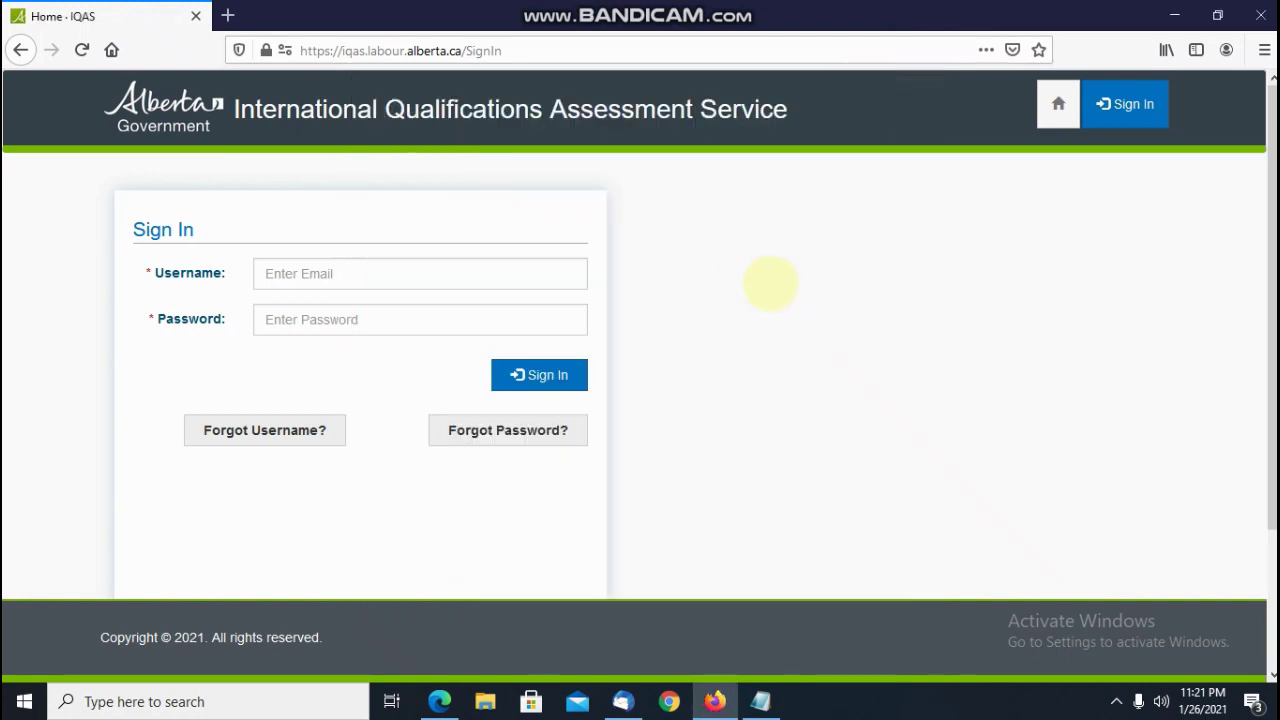
Sign in to the IQAS portal using the browser's saved username and password
left_click(432, 274)
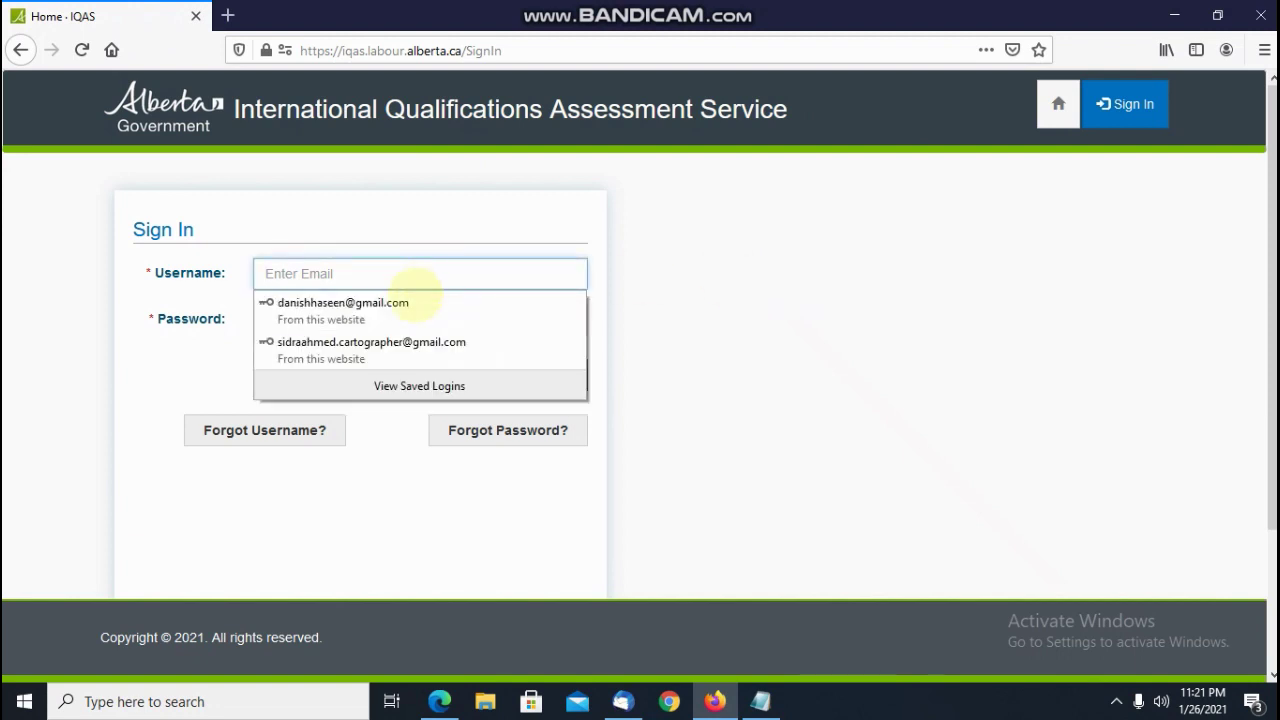
left_click(397, 341)
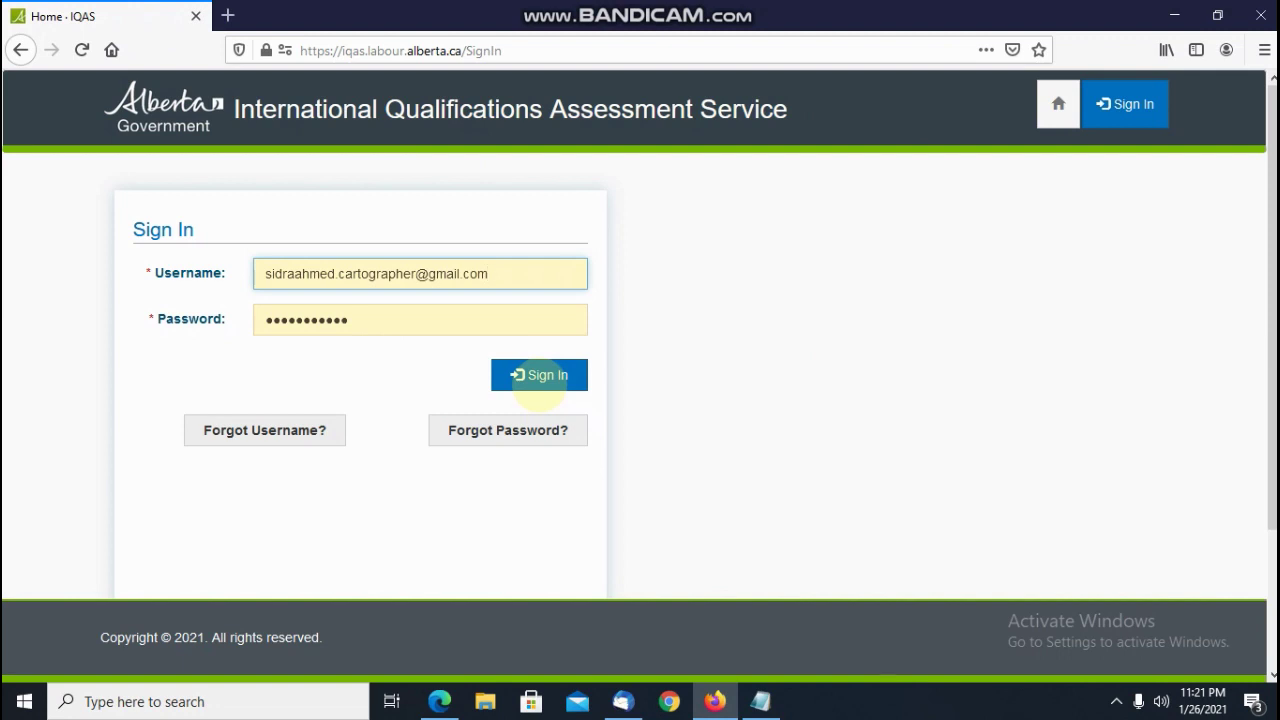
left_click(537, 390)
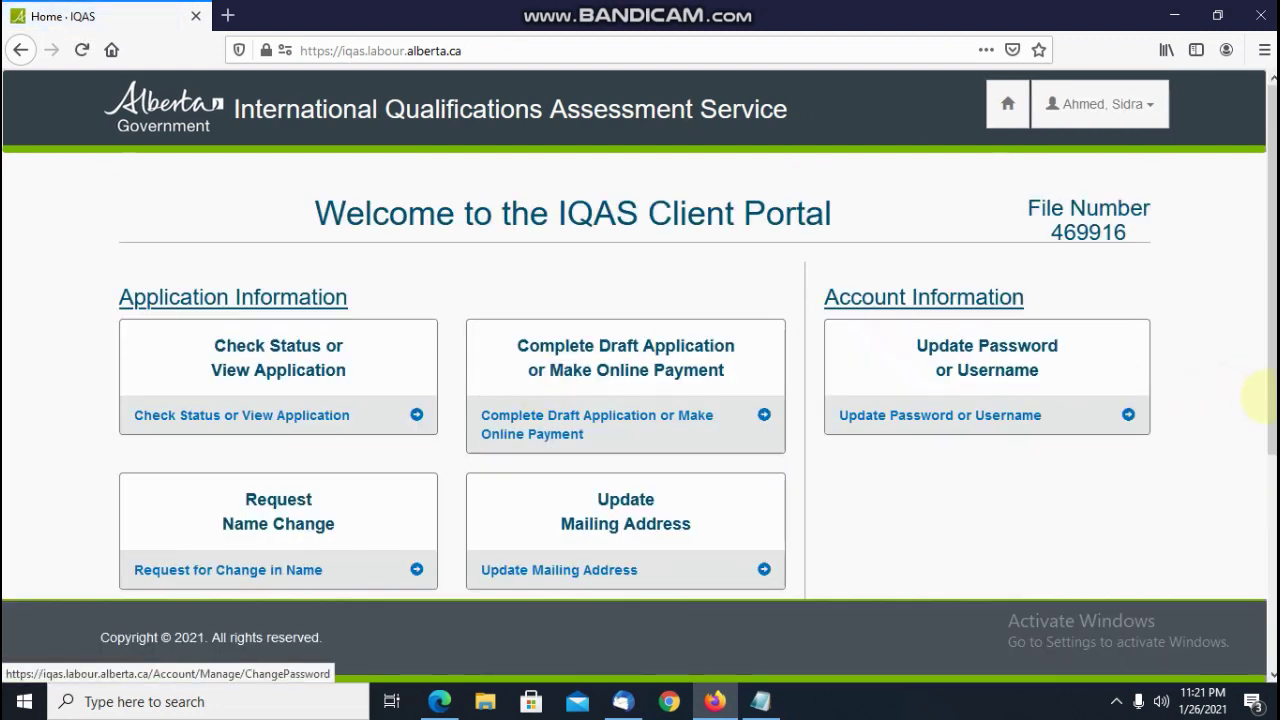
Create a new application and confirm proceeding despite the existing draft applications
left_click(1268, 514)
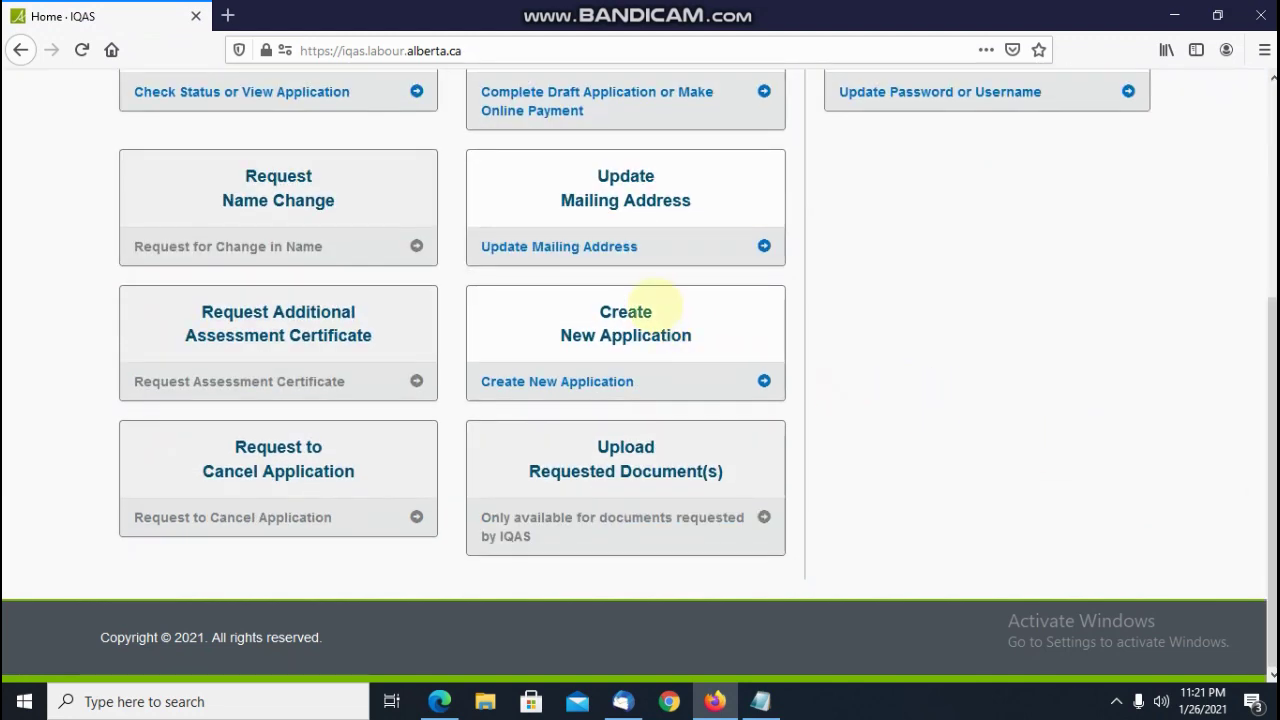
left_click(645, 324)
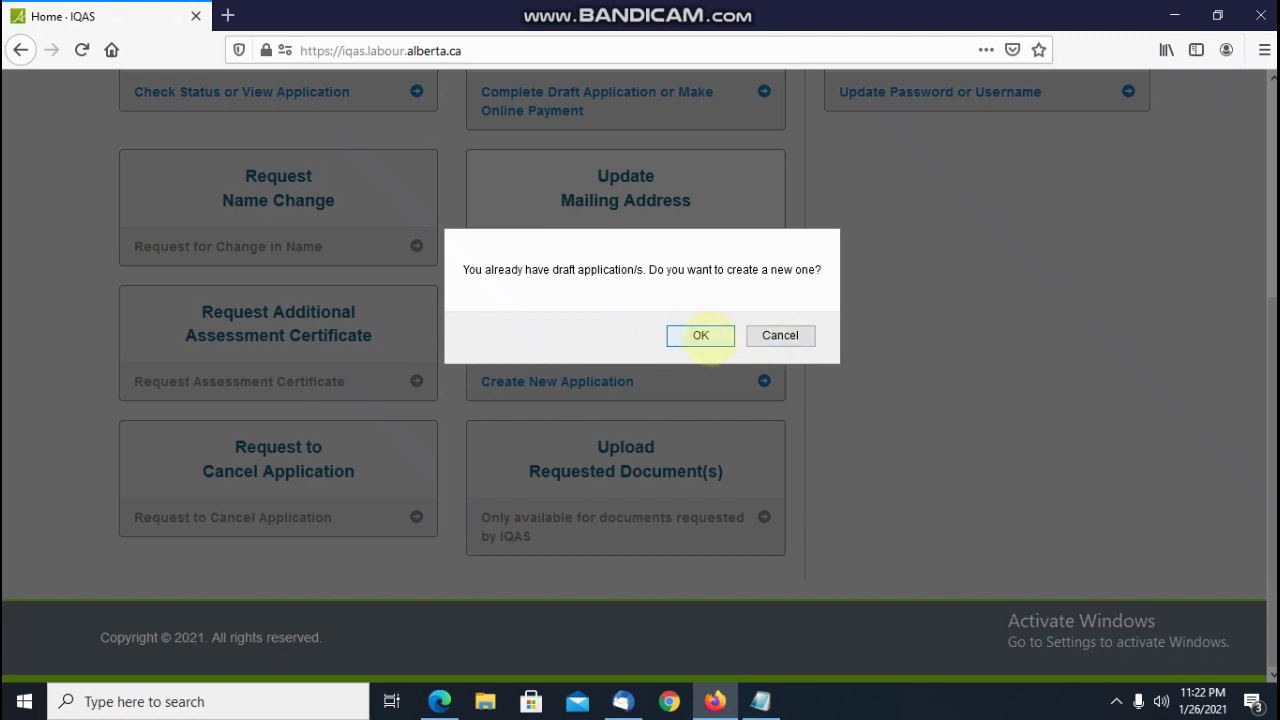
left_click(710, 337)
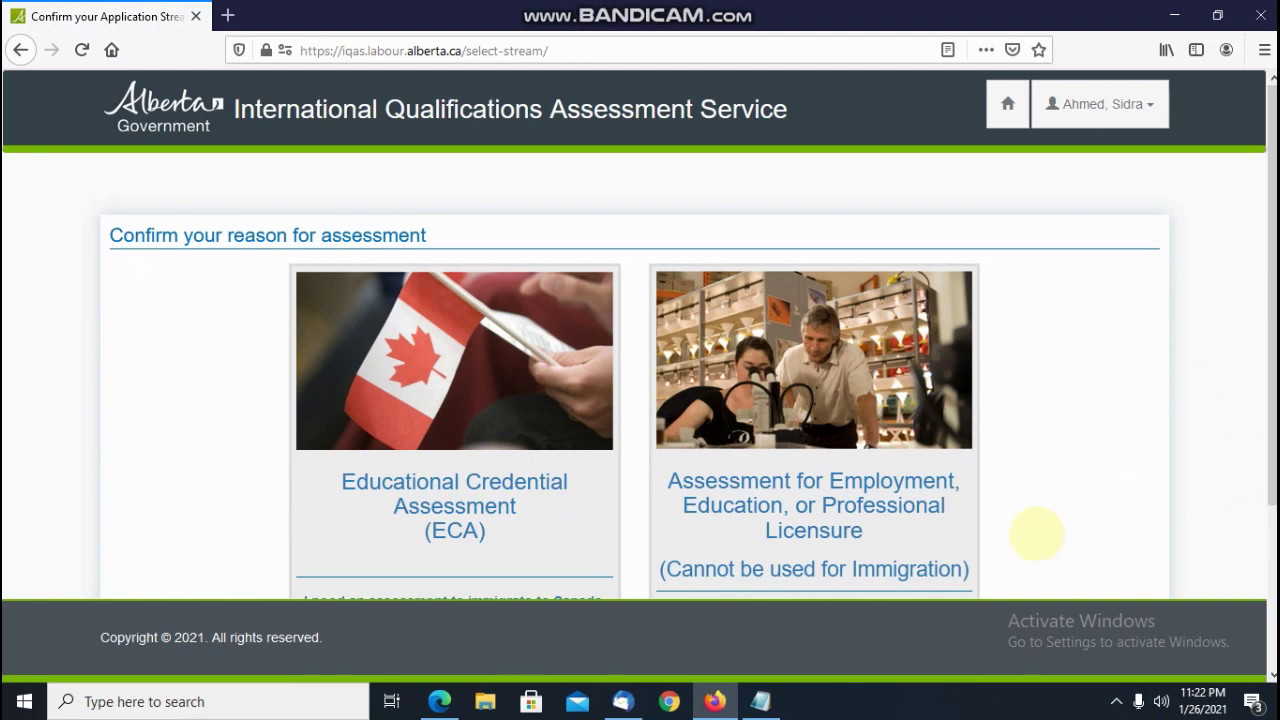
Choose Educational Credential Assessment (ECA) and dismiss the daily immigration application limit notice
left_click(531, 486)
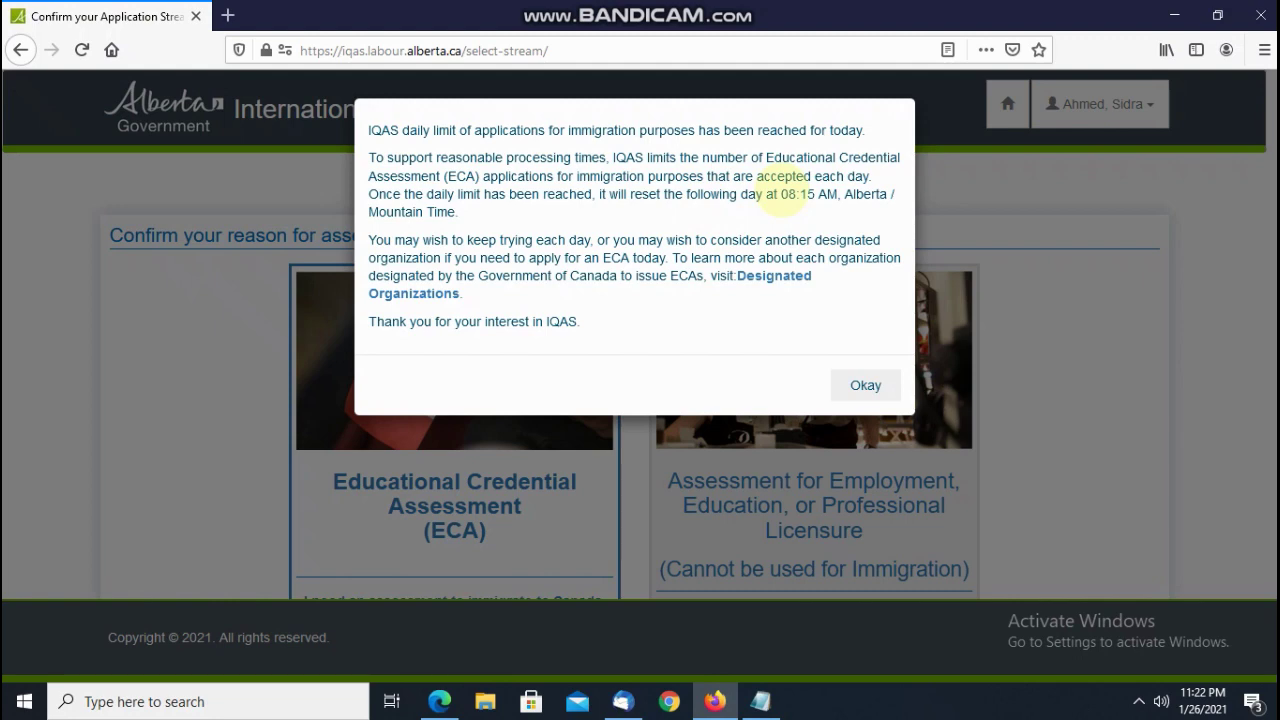
left_click(865, 385)
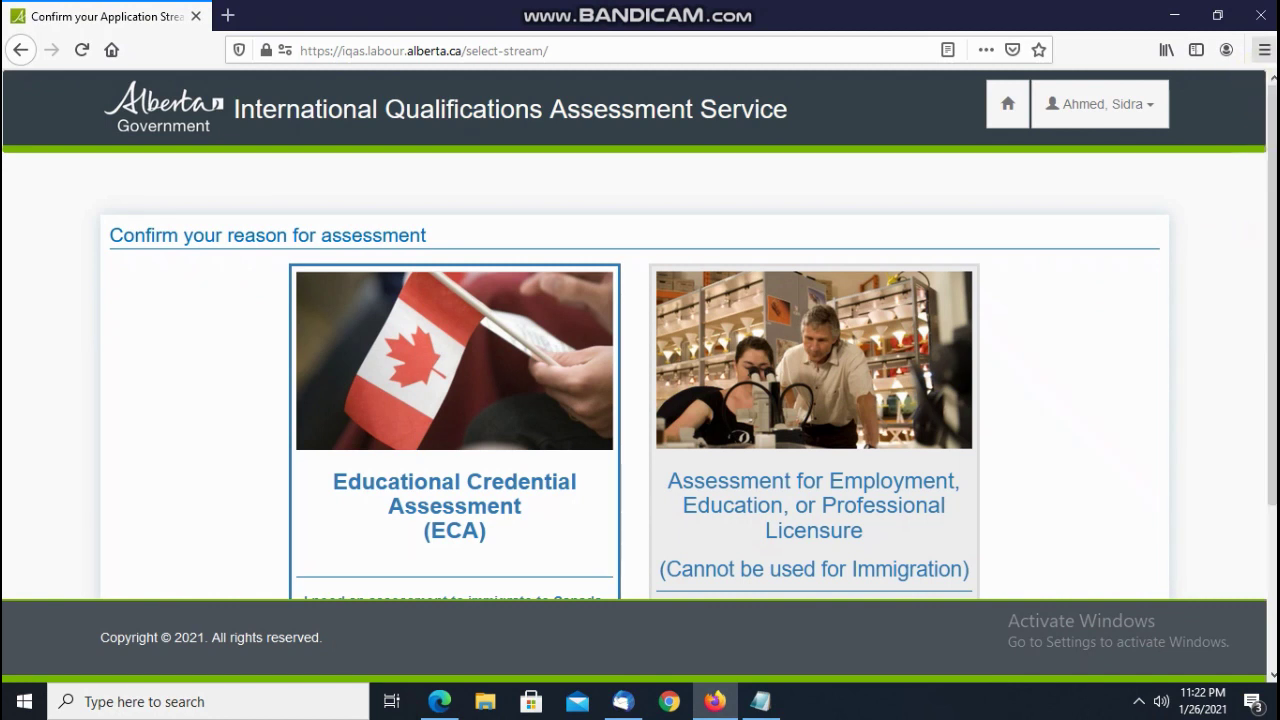
left_click(1265, 49)
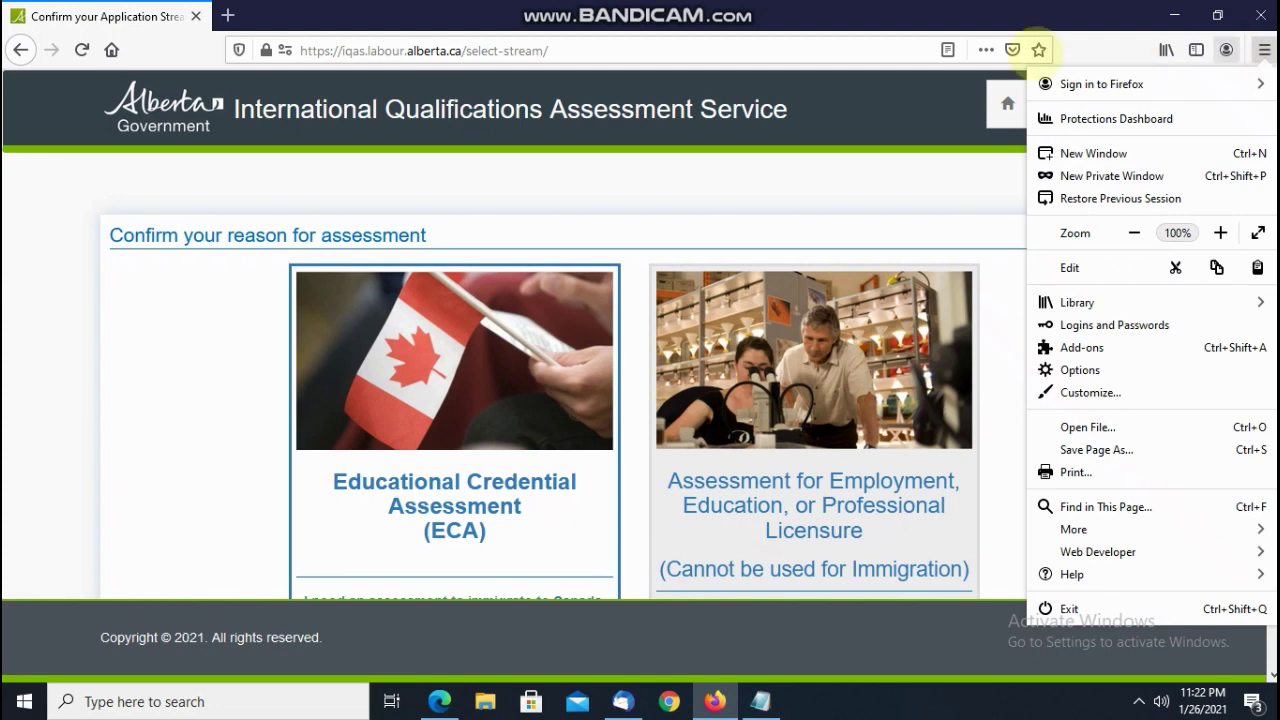
Select the full select-stream page URL in the Firefox address bar
left_click(573, 49)
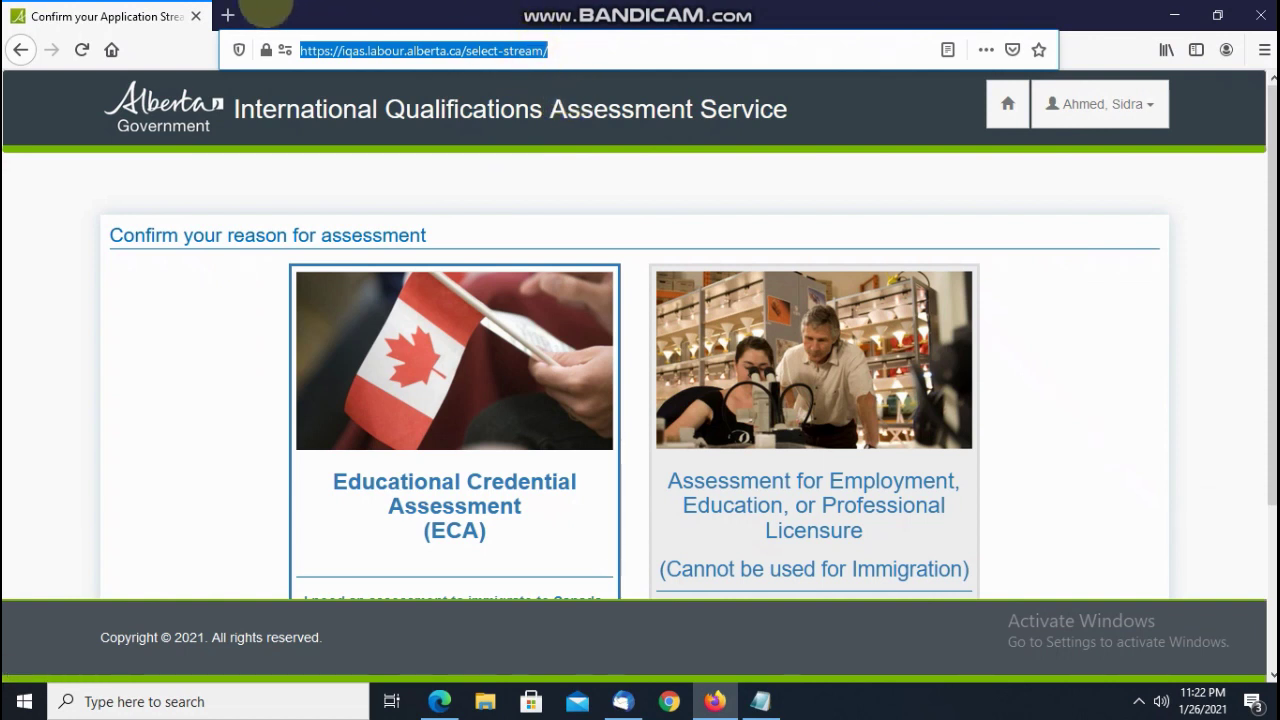
left_click(228, 15)
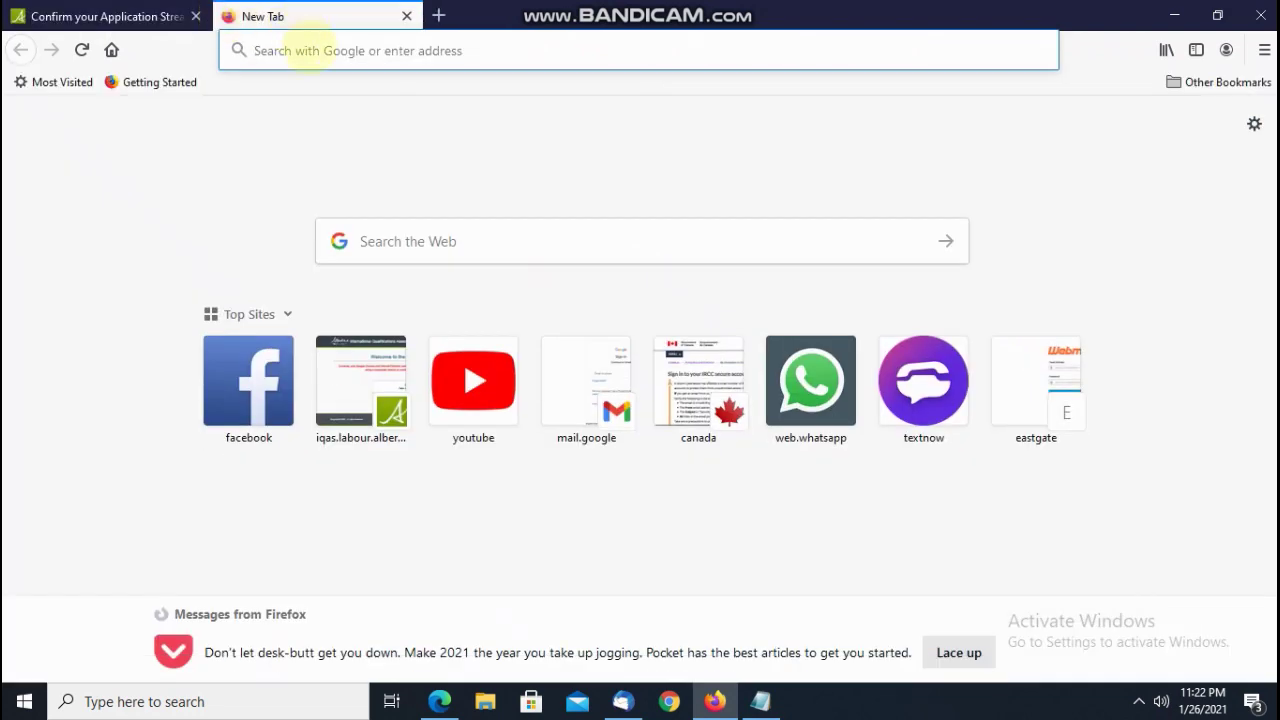
type("https://iqas.labour.alberta.ca/select-stream/")
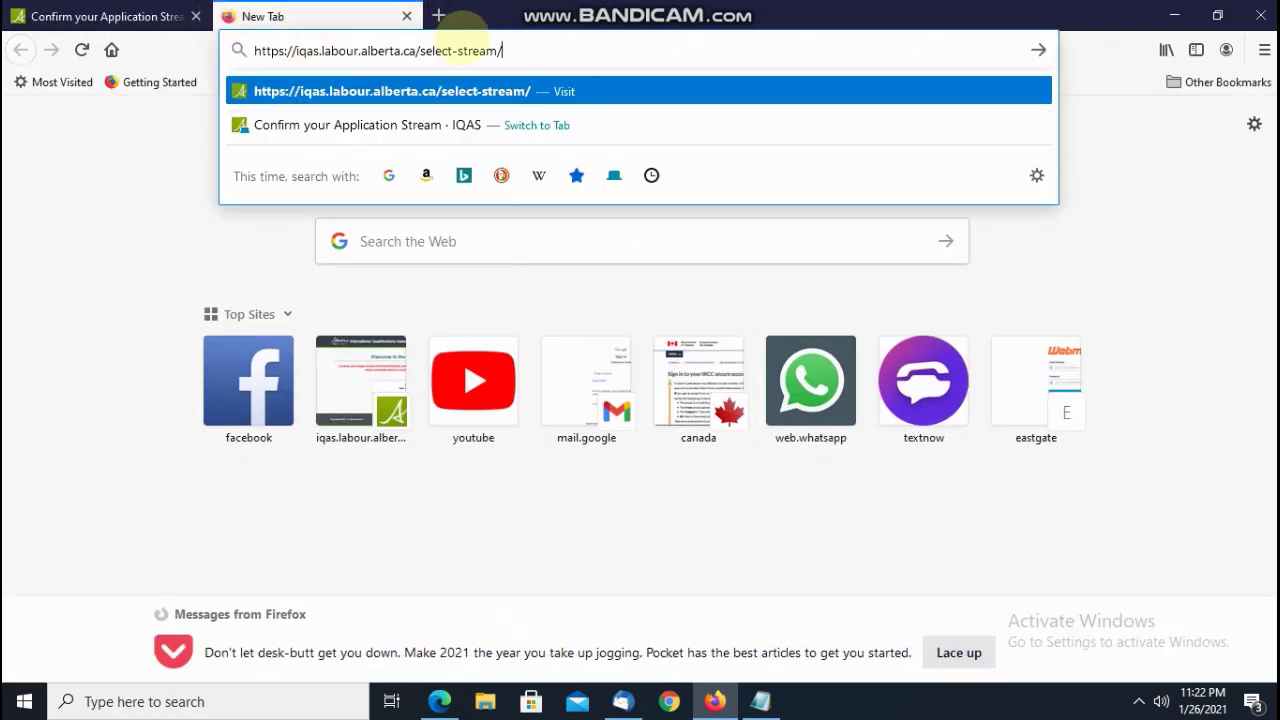
key("Return")
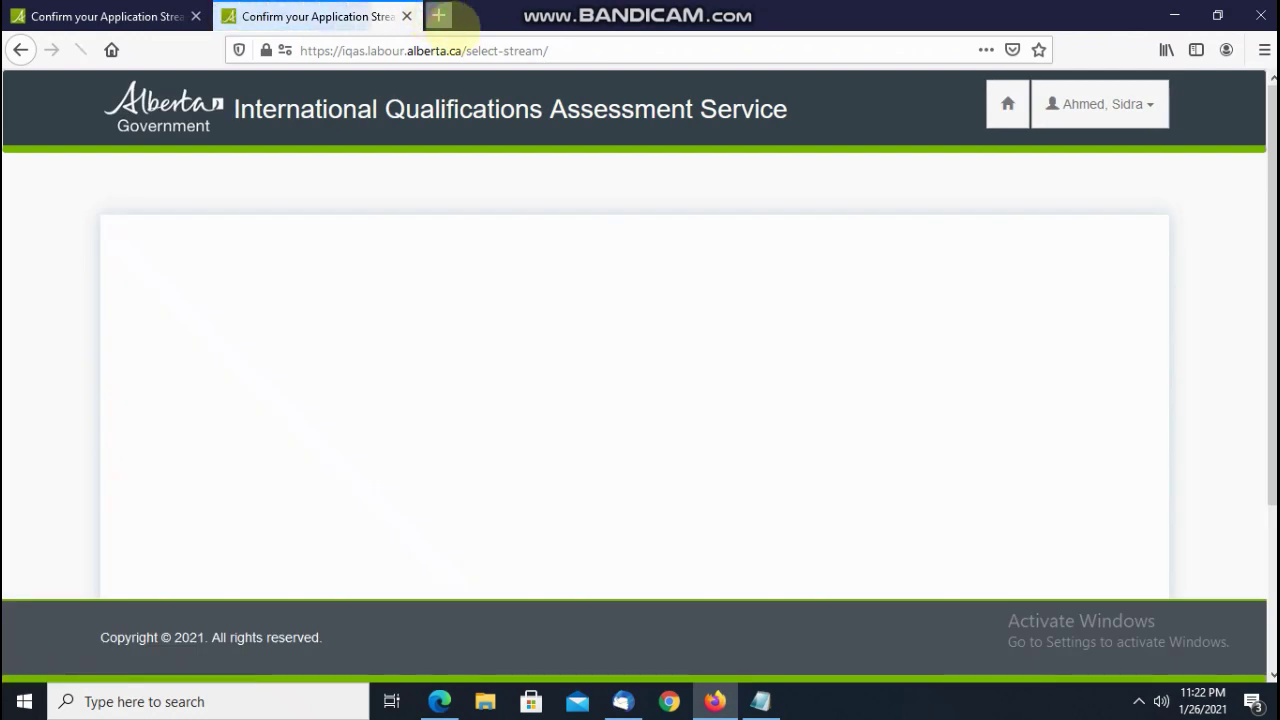
left_click(440, 15)
left_click(483, 48)
type("https://iqas.labour.alberta.ca/select-stream/")
key("Return")
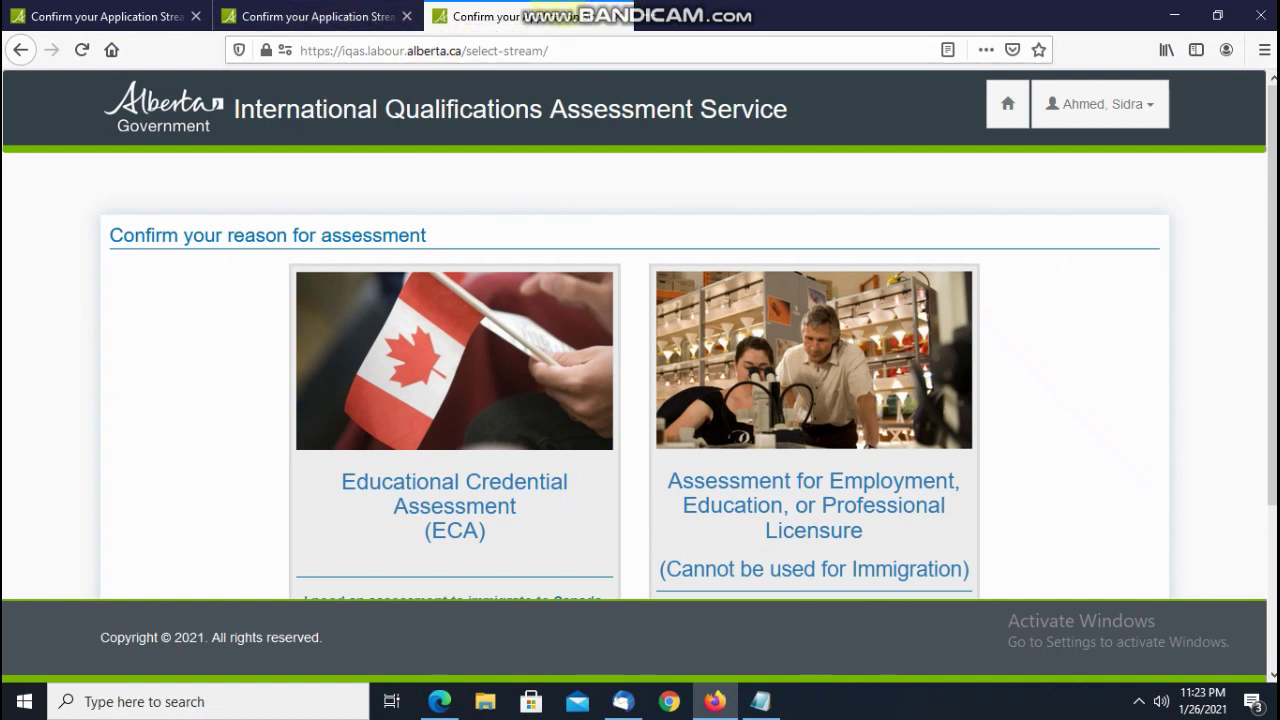
left_click(715, 18)
left_click(618, 16)
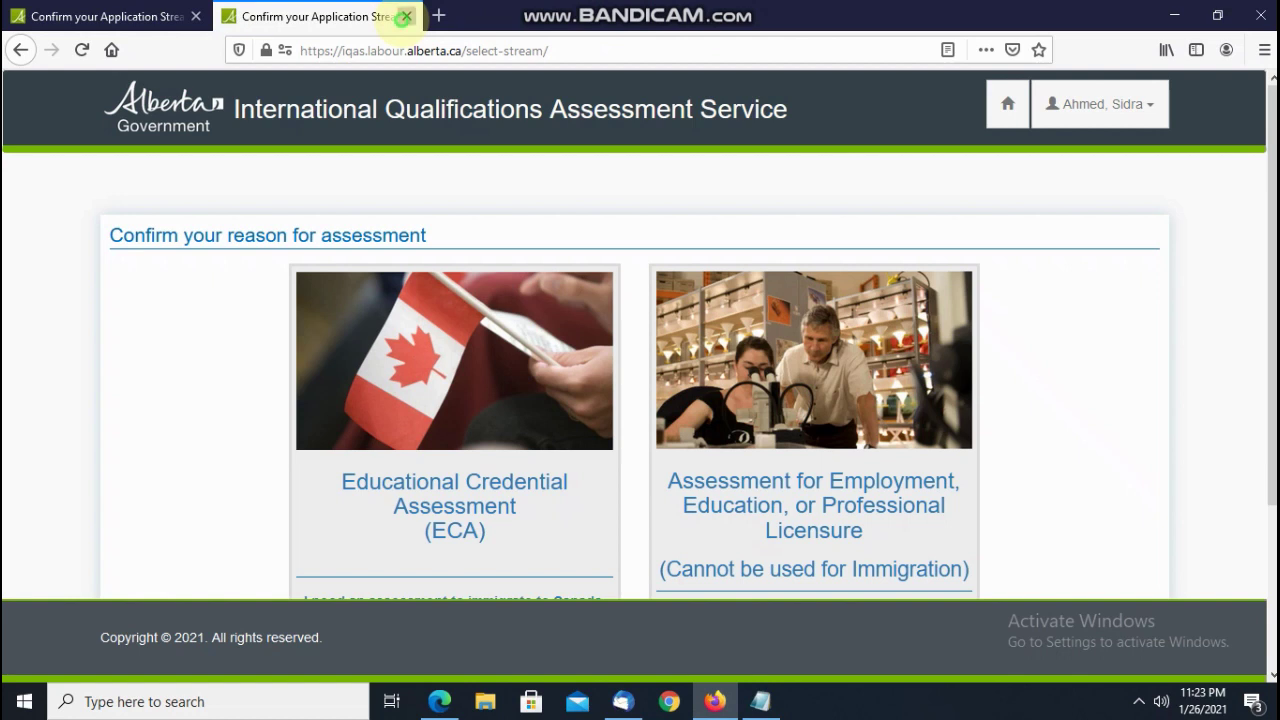
left_click(407, 16)
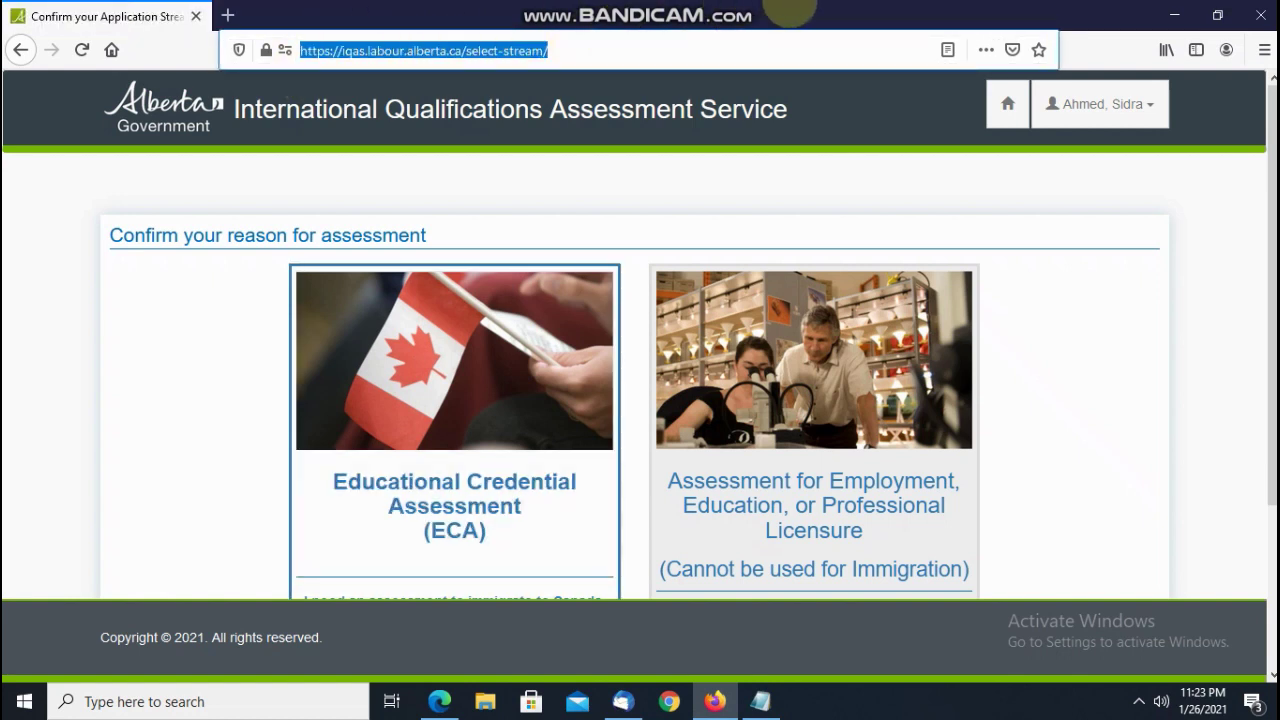
Refocus the Firefox window and show its hamburger menu on the reason-for-assessment page
left_click(775, 12)
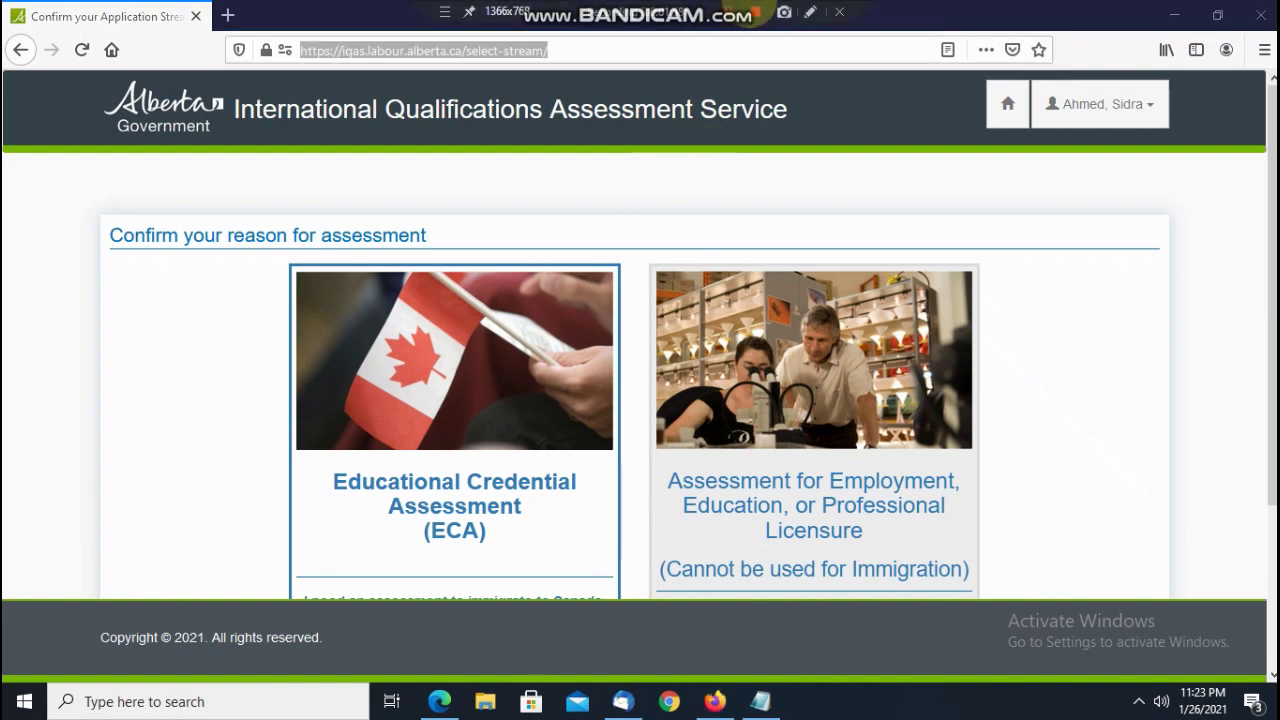
left_click(730, 12)
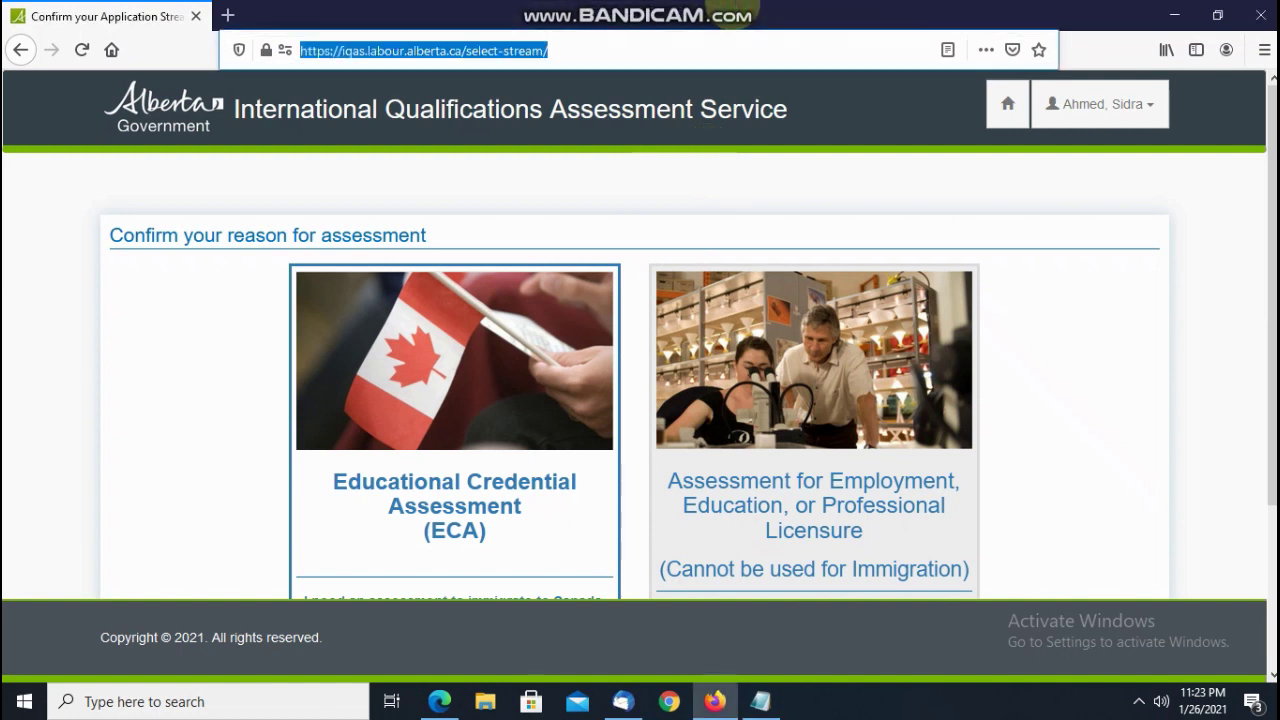
left_click(1264, 49)
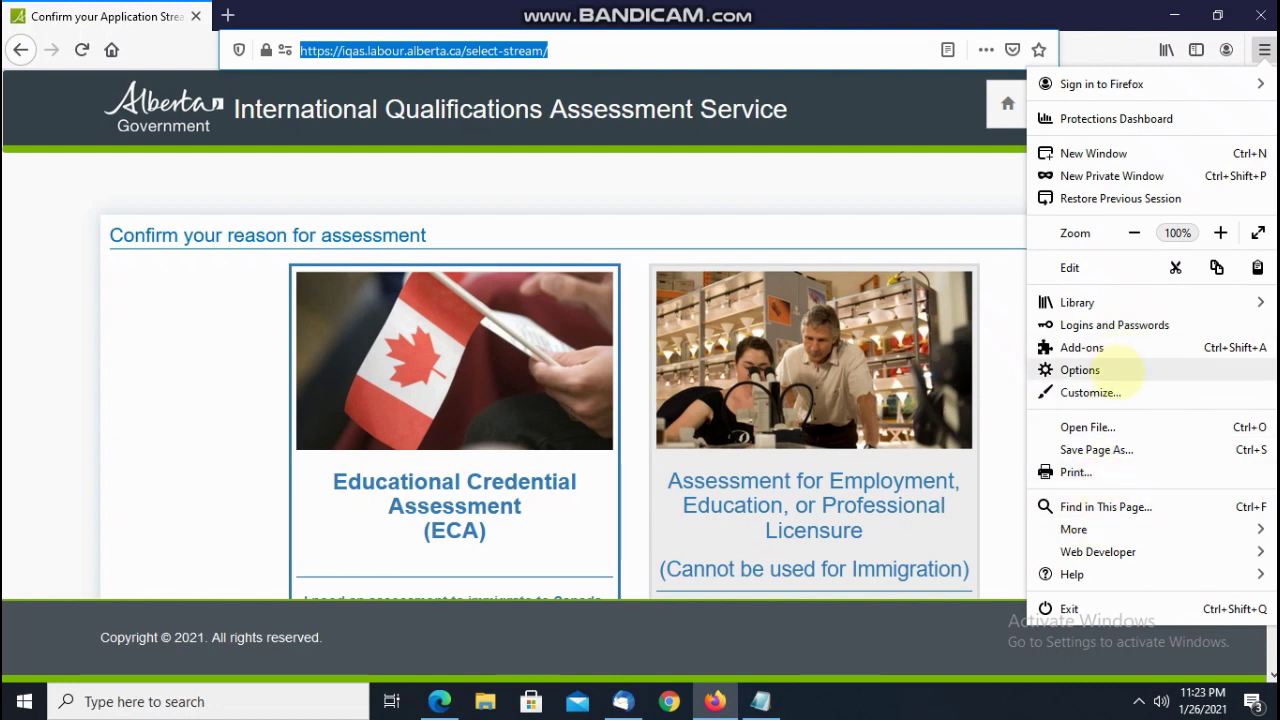
Open Firefox Options and review Privacy & Security Permissions, where Block pop-up windows is unchecked
left_click(1080, 370)
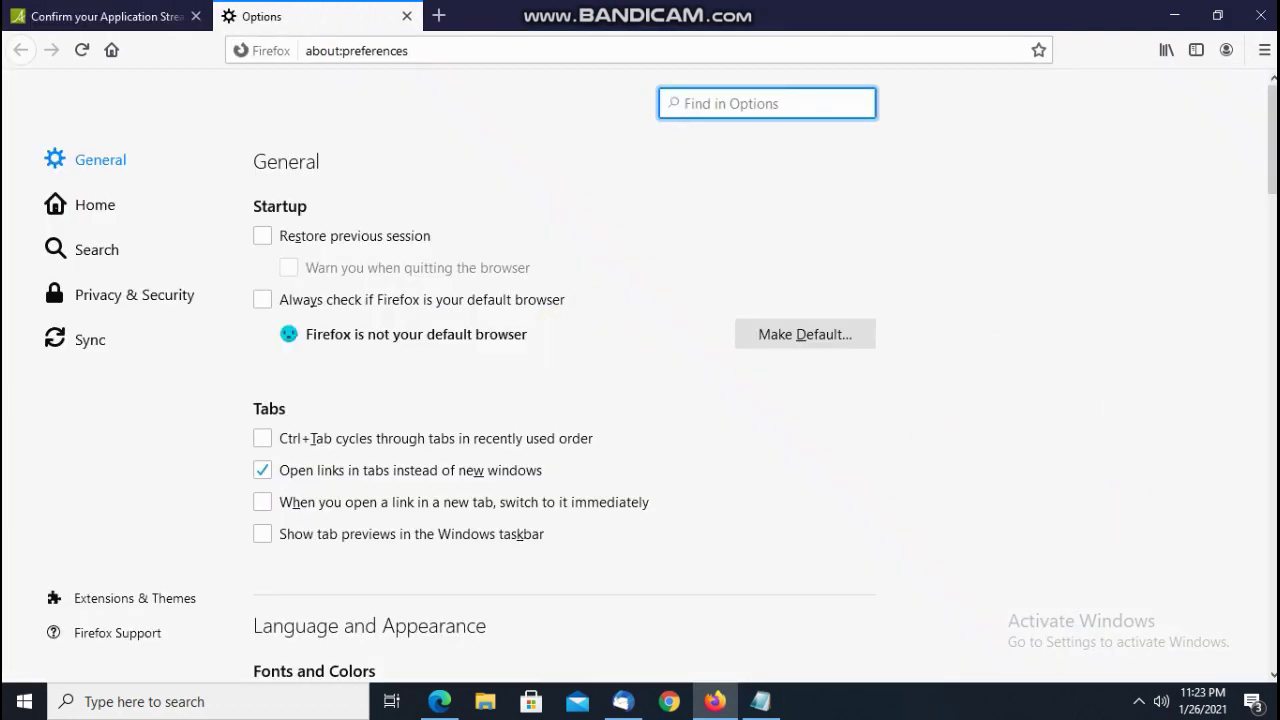
scroll(564, 400, "down", 20)
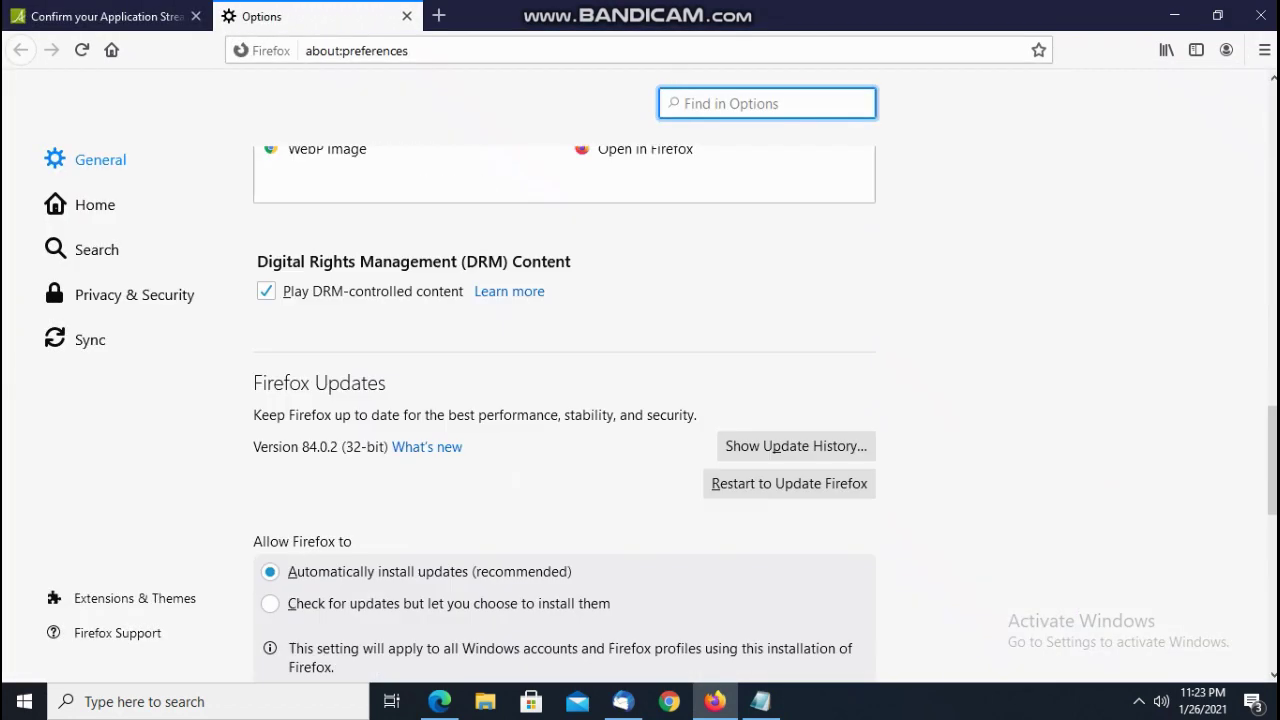
scroll(563, 420, "down", 6)
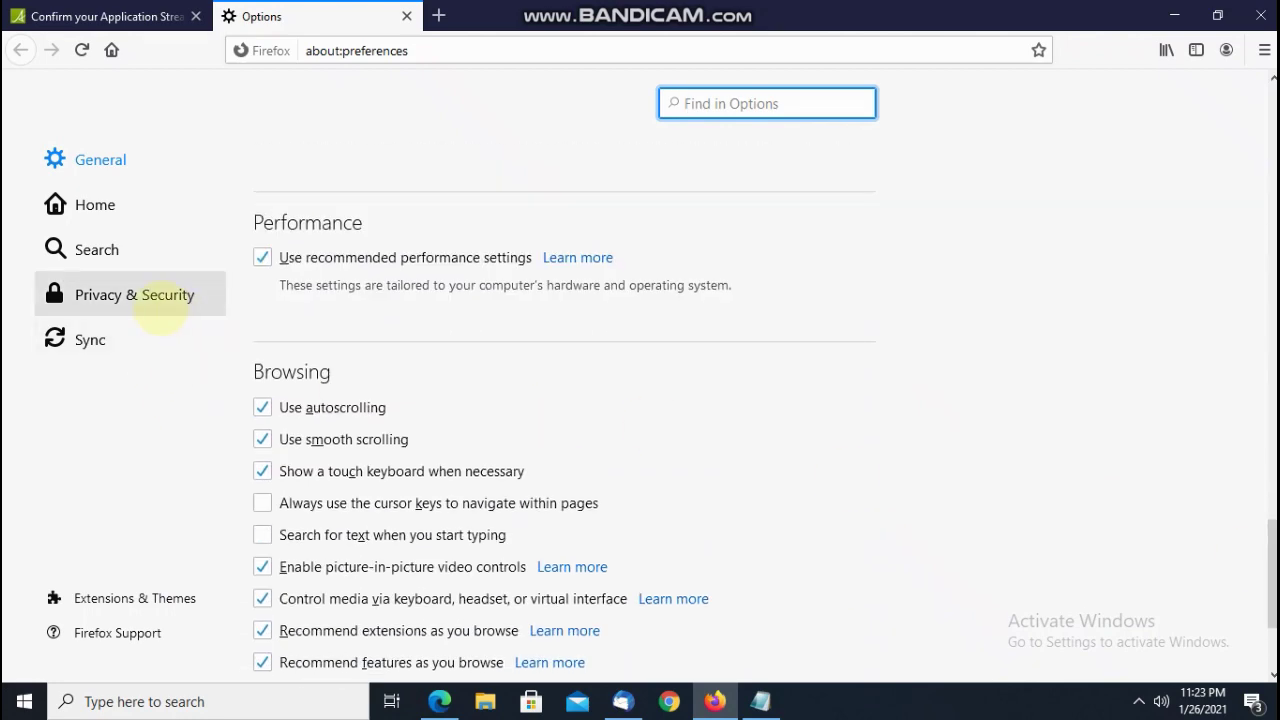
left_click(160, 300)
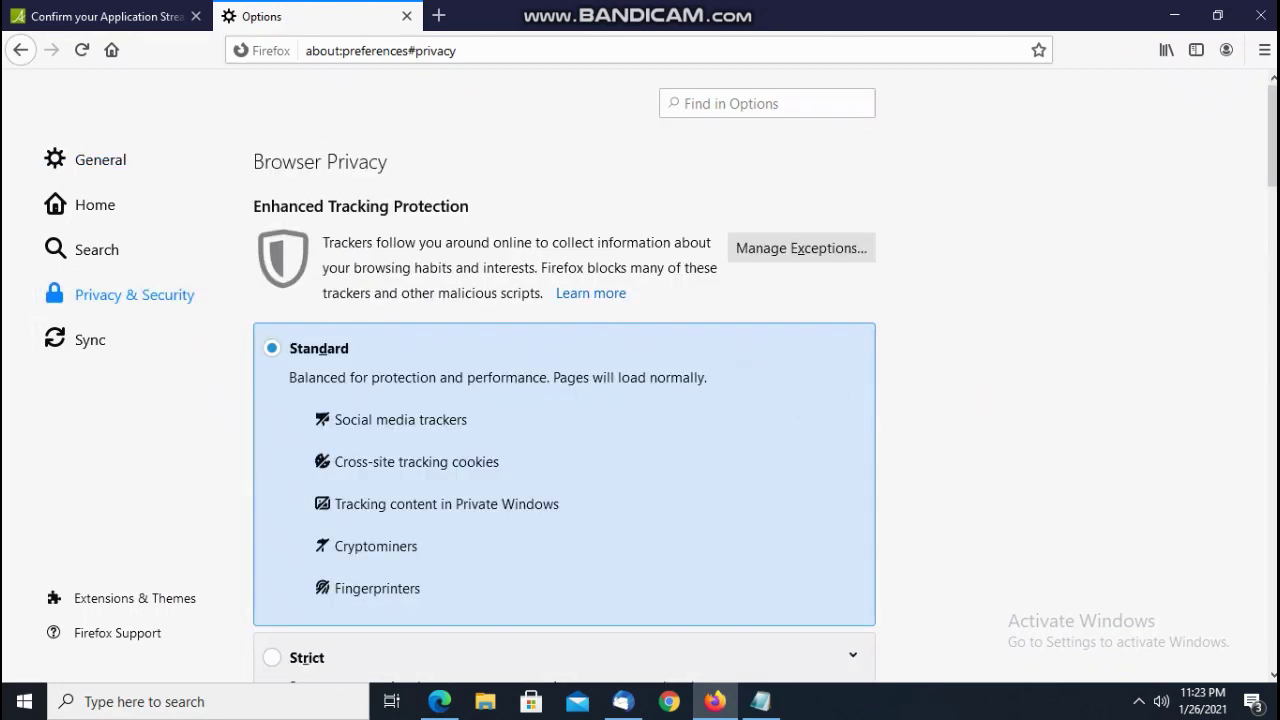
scroll(564, 400, "down", 20)
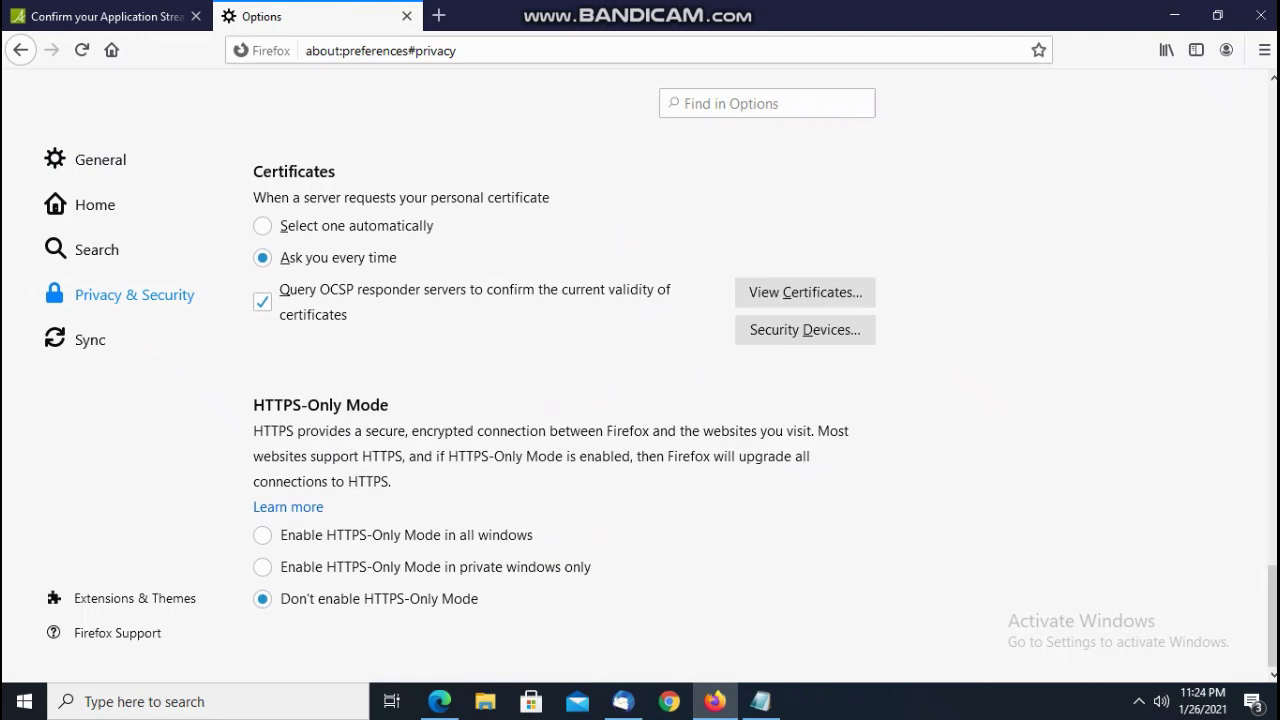
scroll(564, 400, "up", 5)
scroll(564, 400, "up", 5)
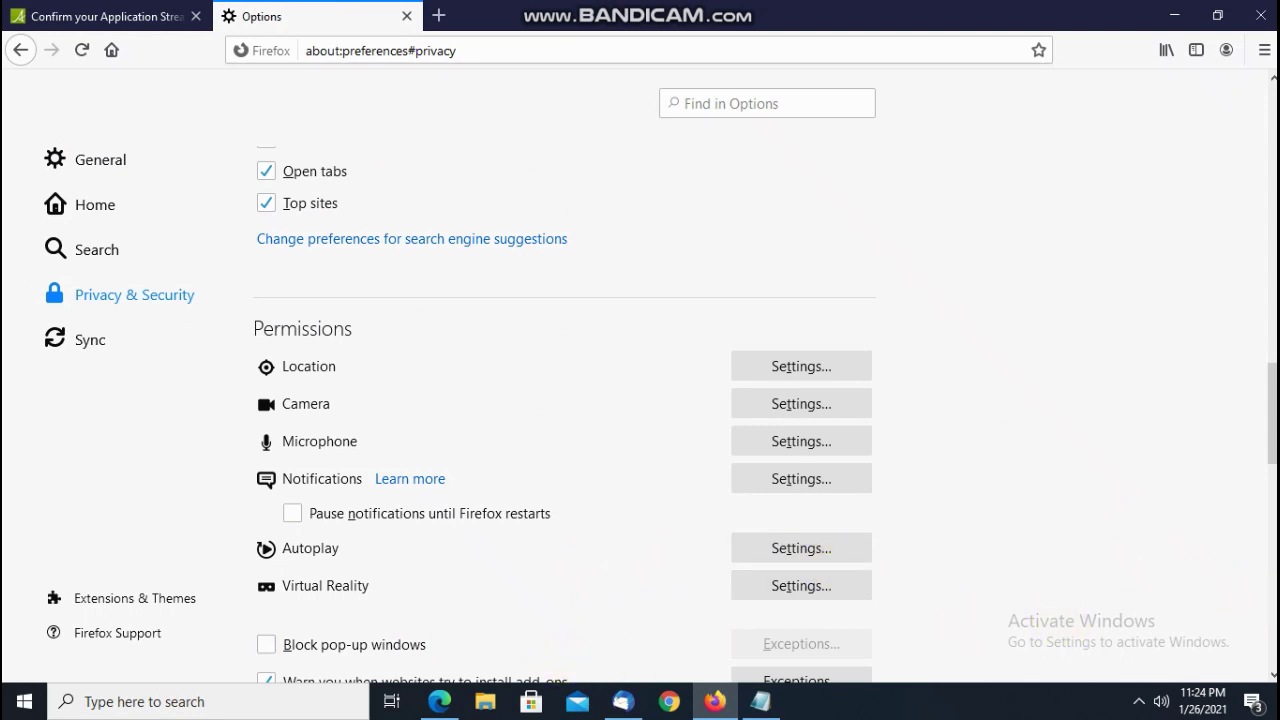
scroll(680, 548, "down", 3)
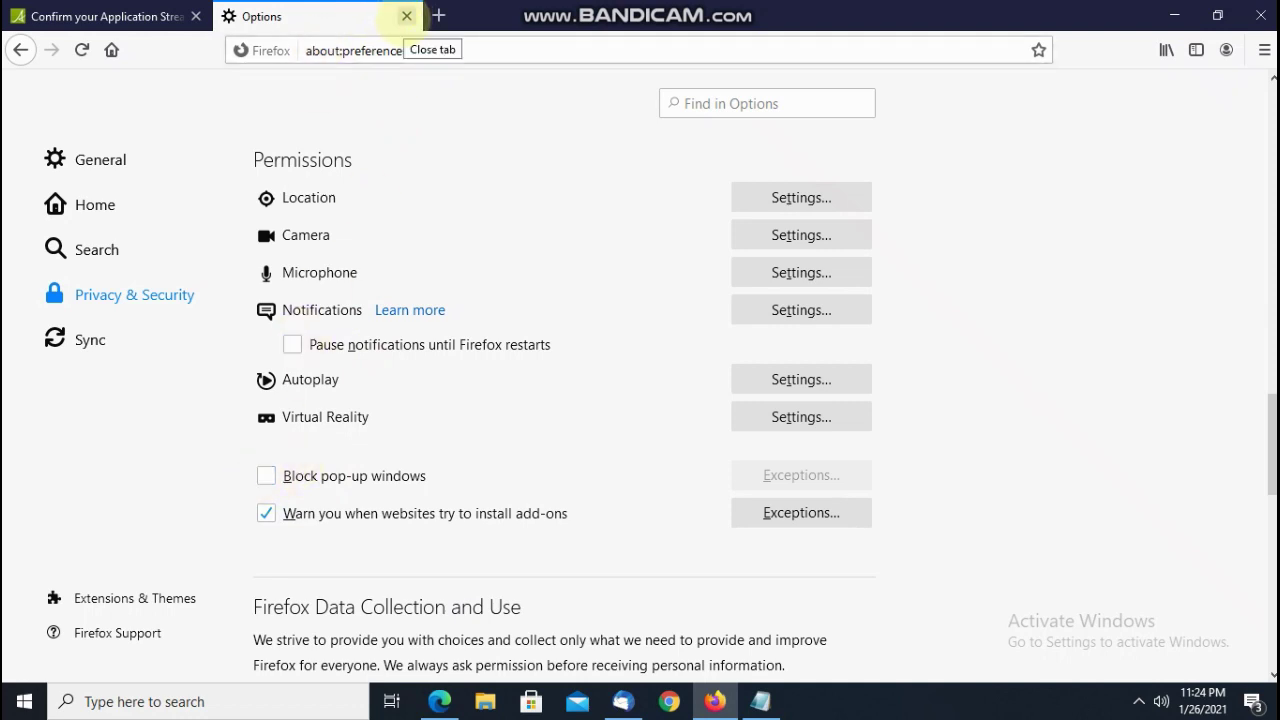
Close the settings tab, dismiss the address suggestions, and return to the IQAS Welcome page
left_click(406, 16)
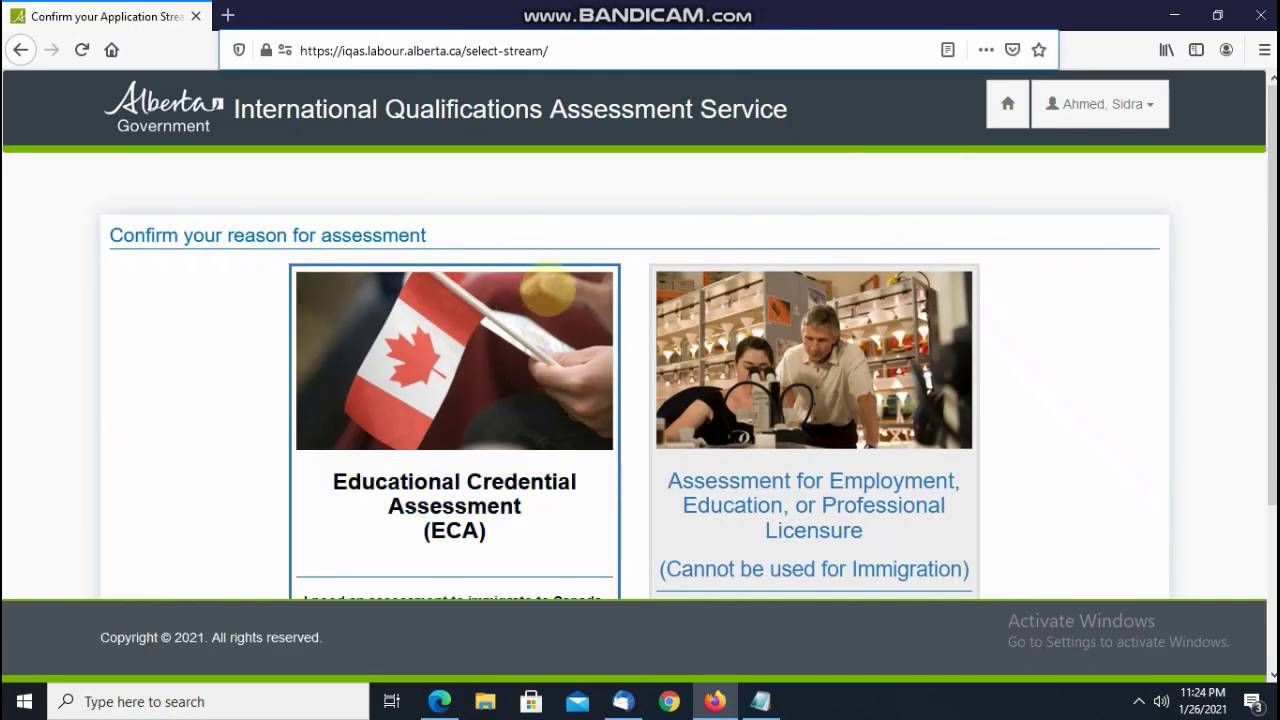
left_click(480, 50)
key("ctrl+c")
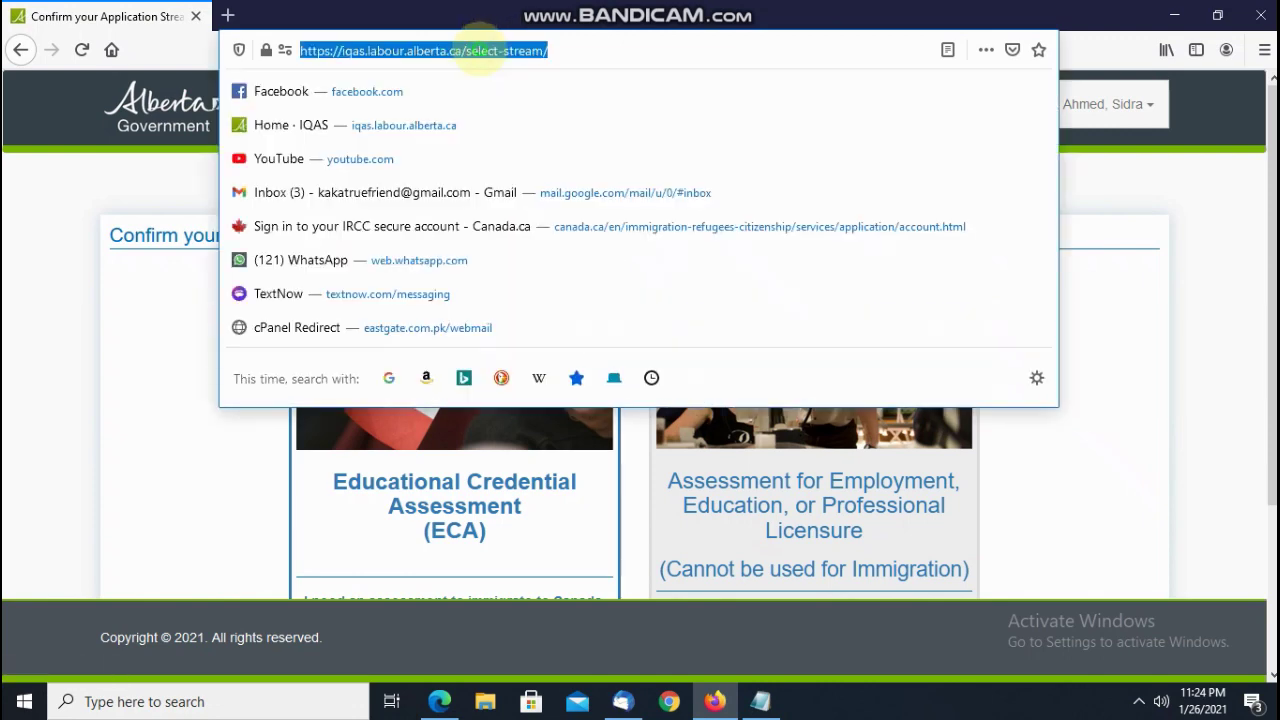
key("Escape")
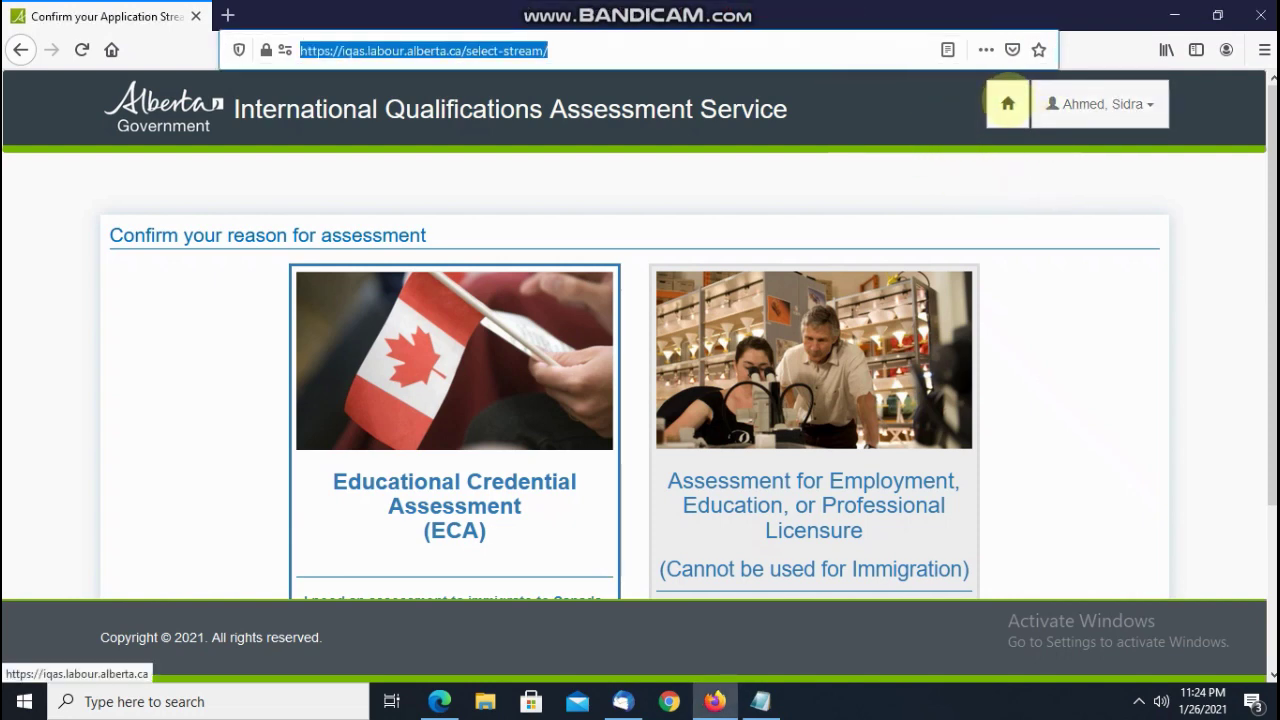
left_click(1008, 104)
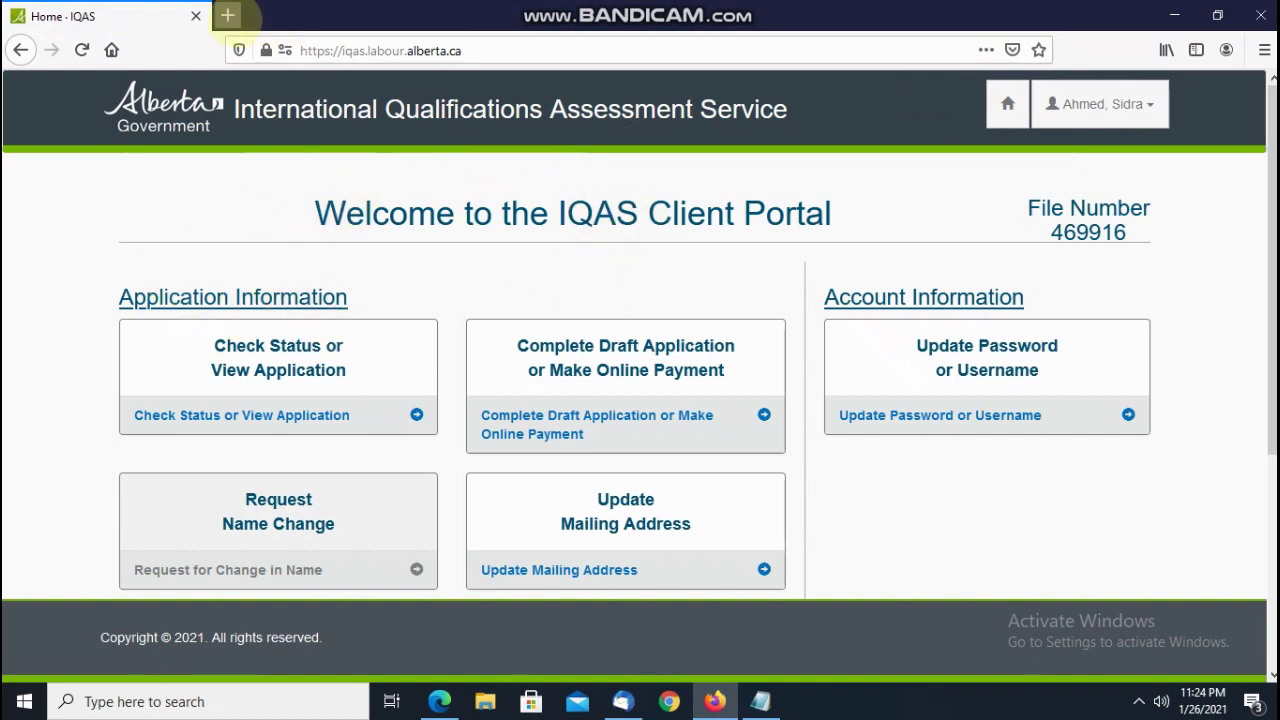
Open the select-stream page in a new tab, reload it, close it, then show the IQAS Tricks notes
left_click(228, 15)
key("ctrl+v")
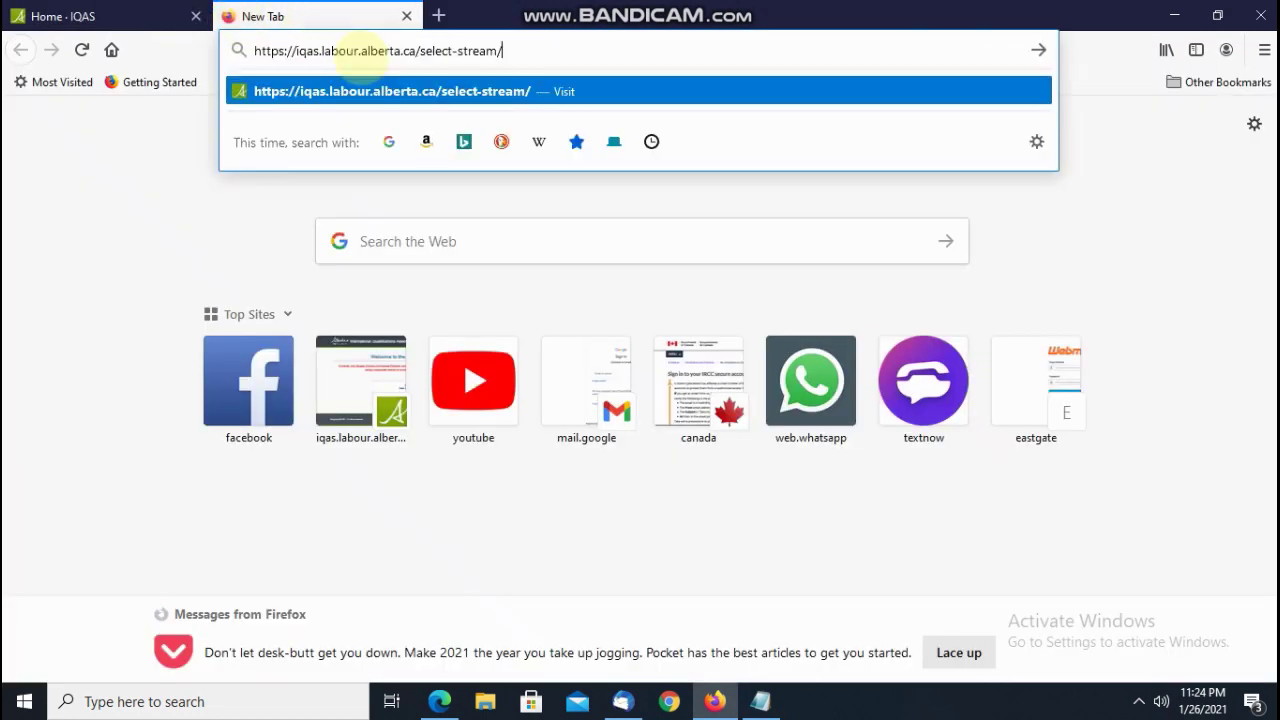
key("Return")
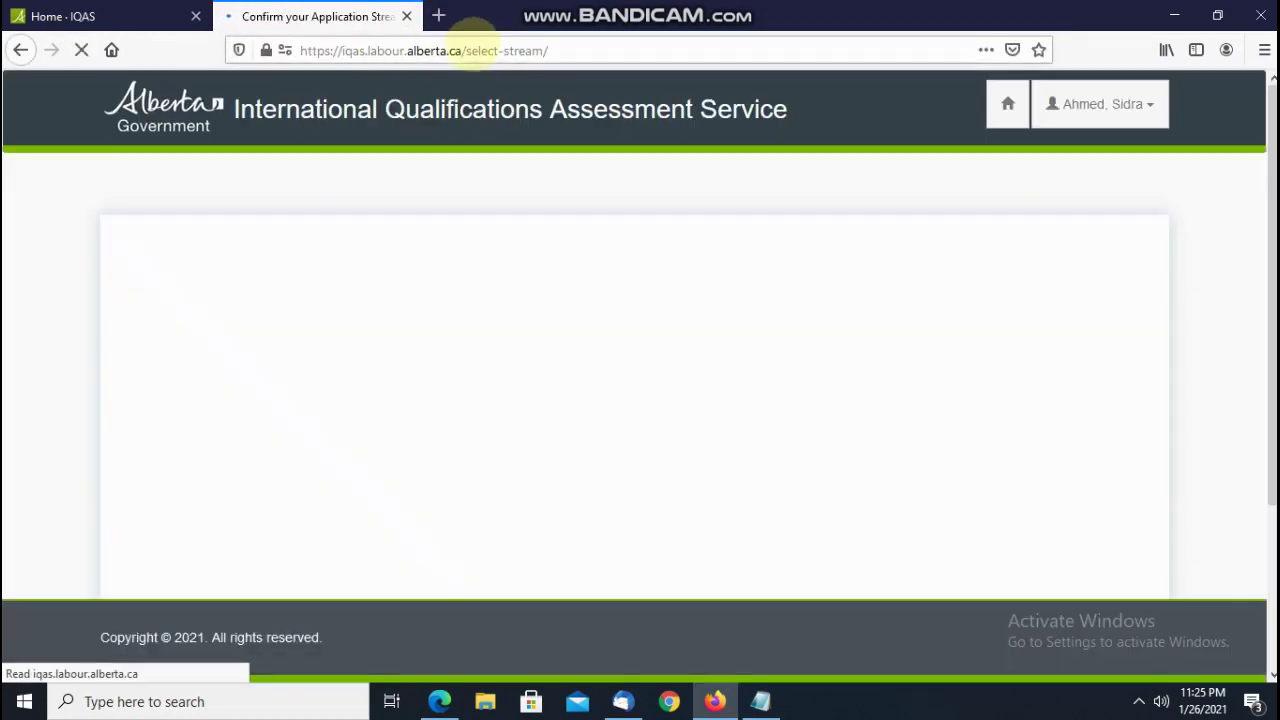
left_click(470, 50)
key("ctrl+v")
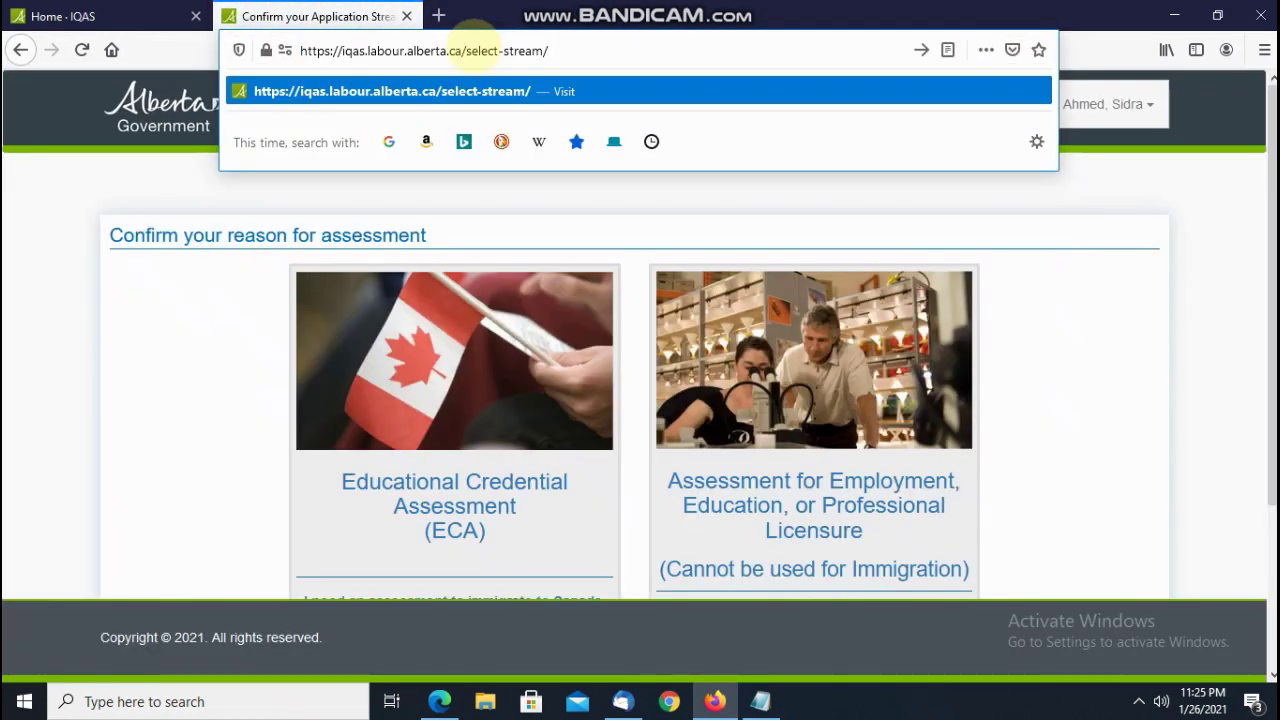
key("Return")
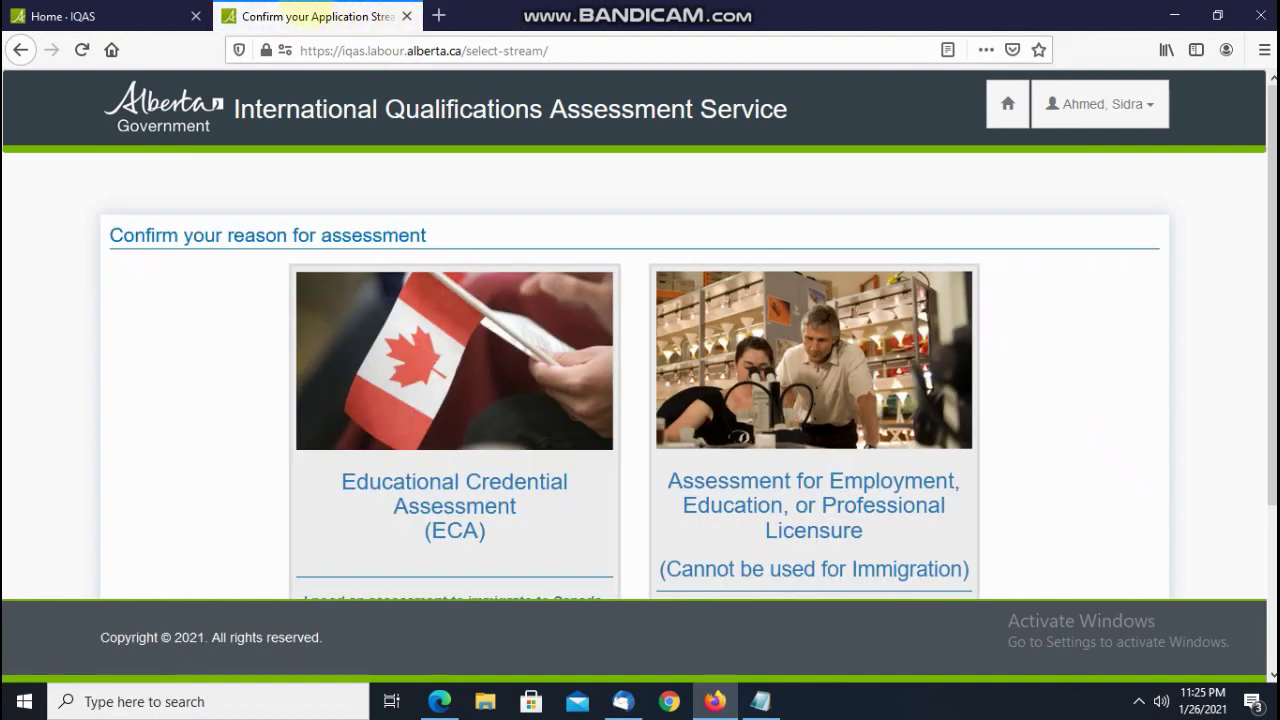
left_click(406, 16)
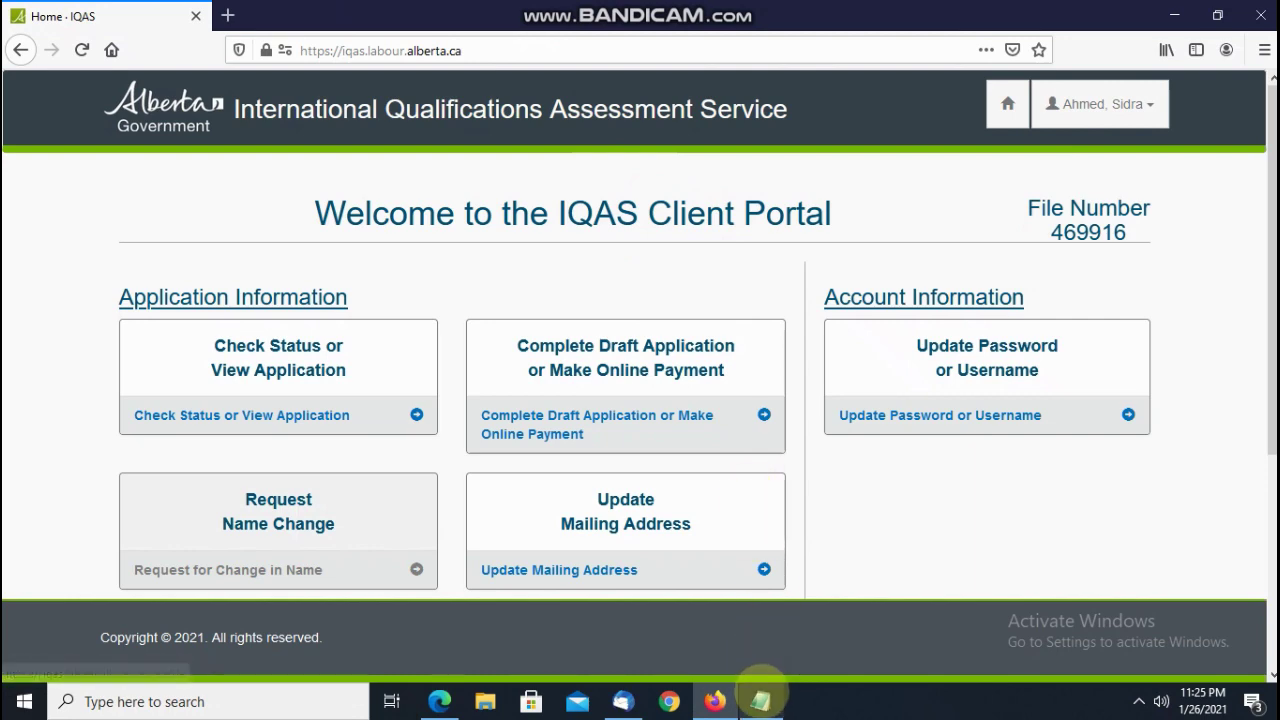
left_click(760, 698)
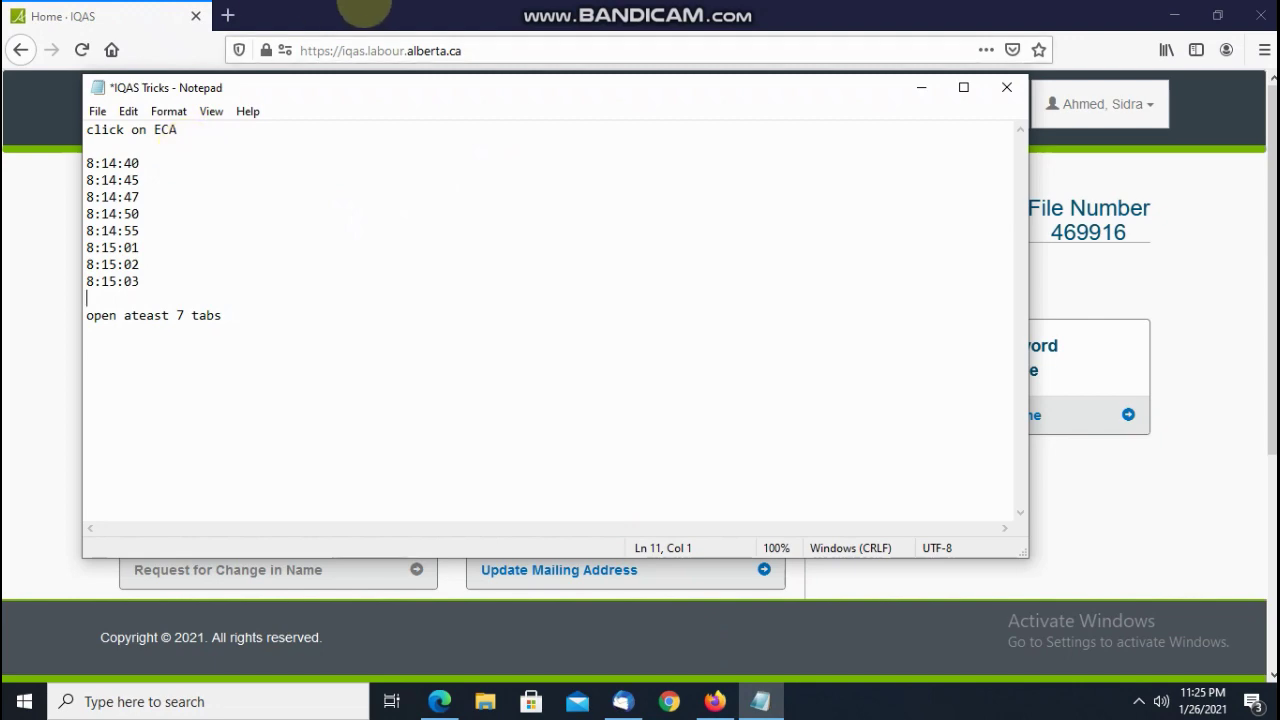
Back in Firefox, create another new application and accept the existing-drafts confirmation
left_click(368, 6)
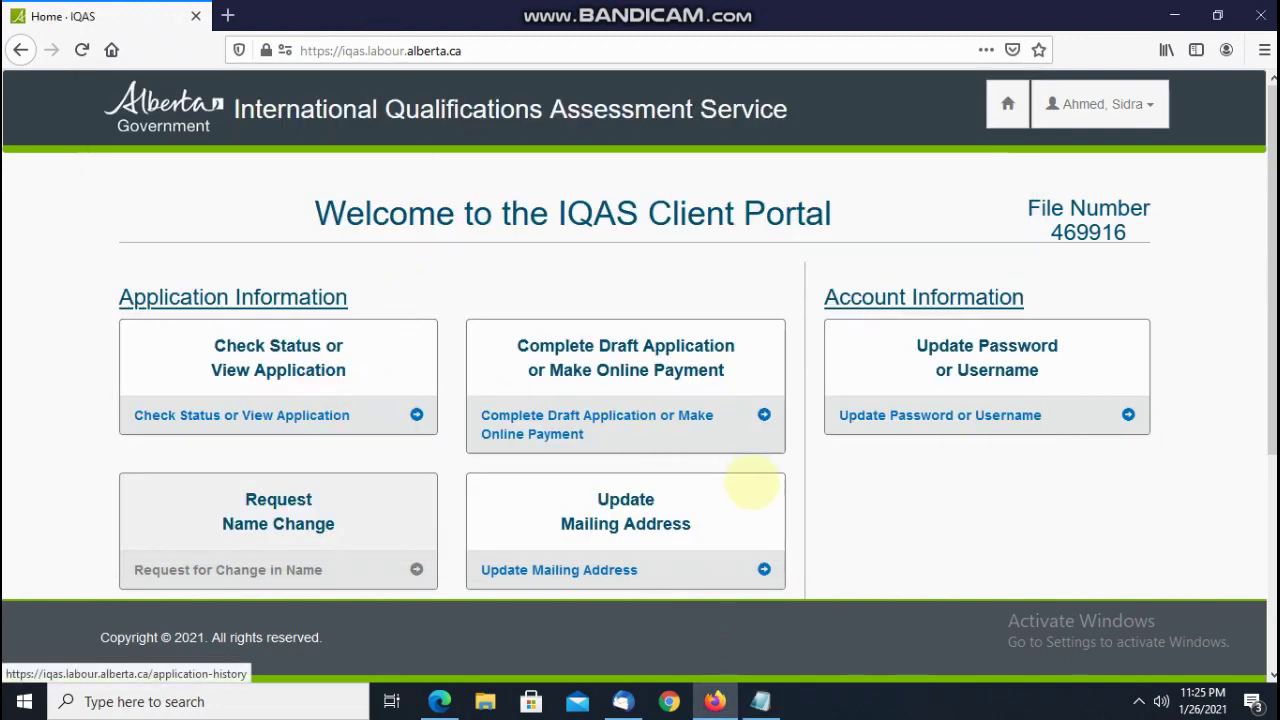
scroll(1190, 515, "down", 3)
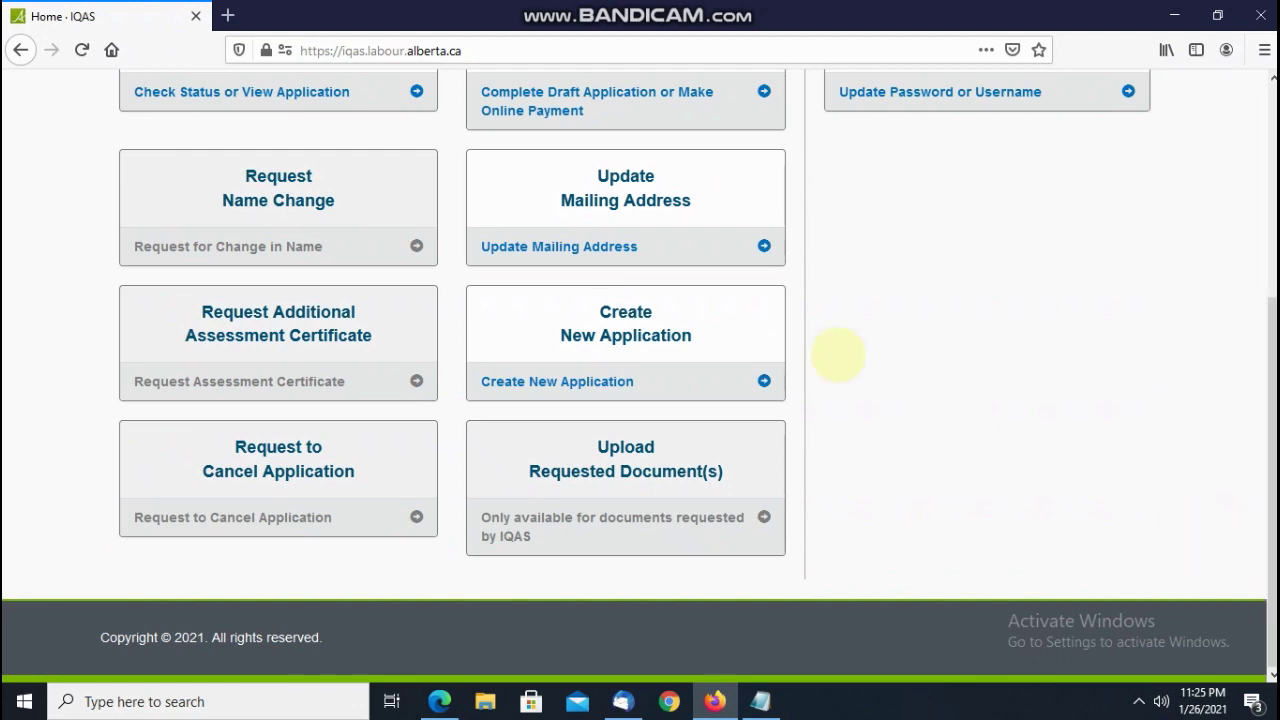
left_click(626, 324)
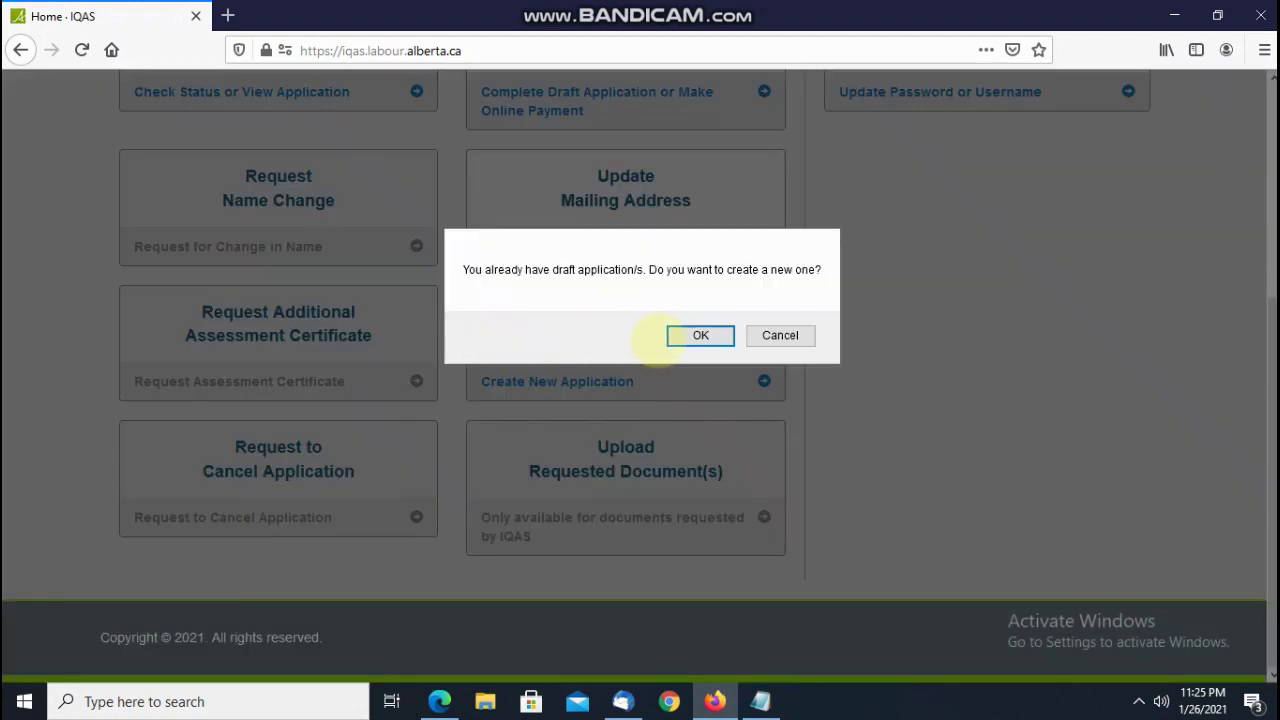
left_click(671, 340)
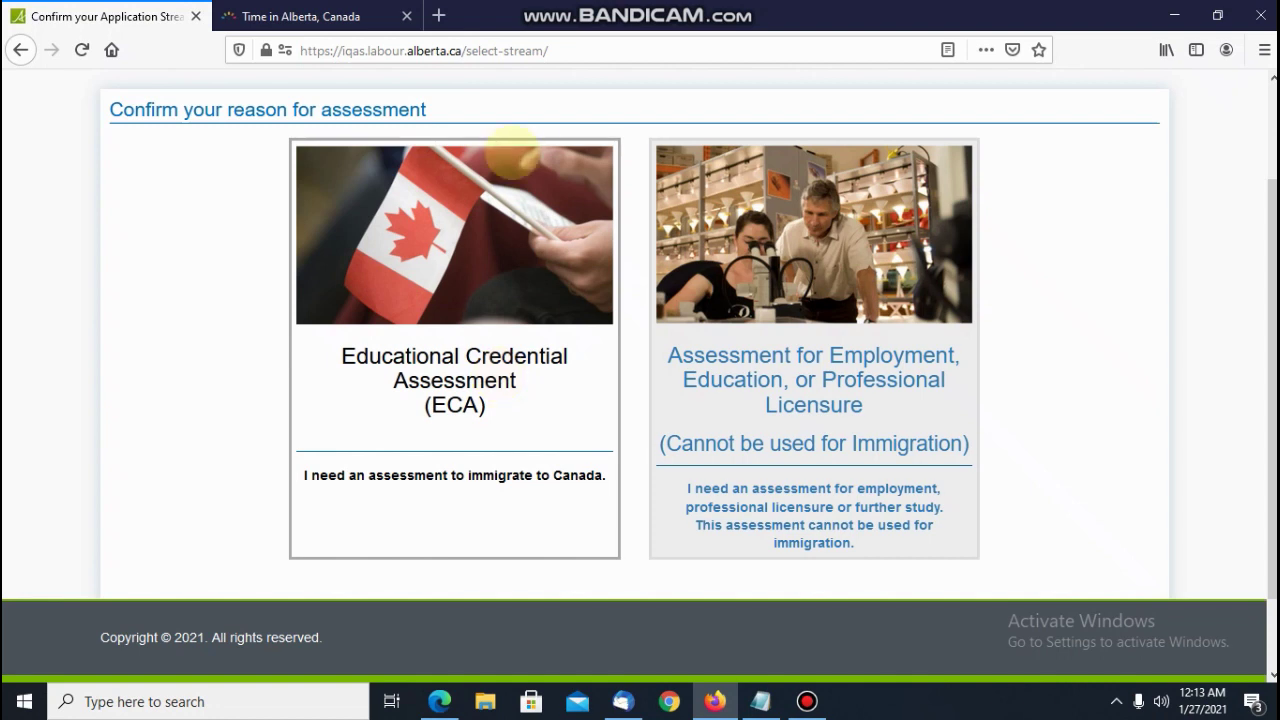
Switch to the 'Time in Alberta, Canada' tab showing 12:13 MST, Tuesday 26 January 2021
left_click(303, 18)
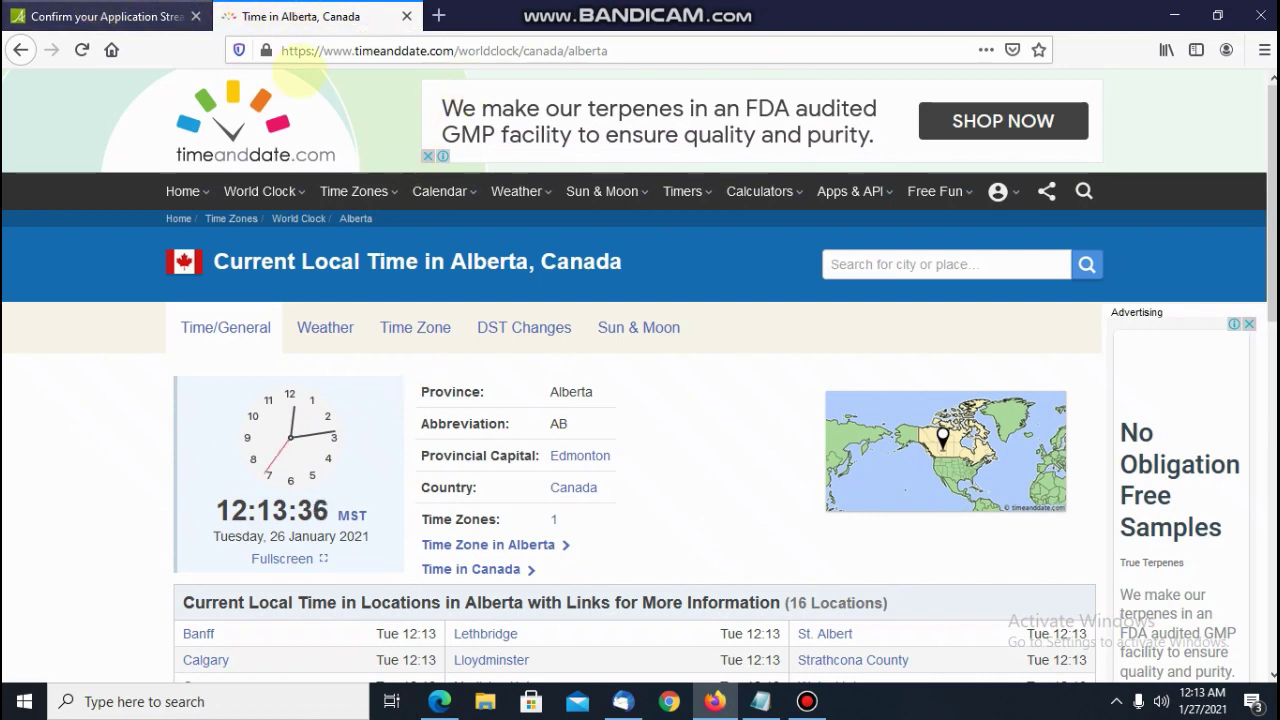
Close the ad tab opened from the timeanddate.com banner and return to the assessment-reason tab
left_click(435, 80)
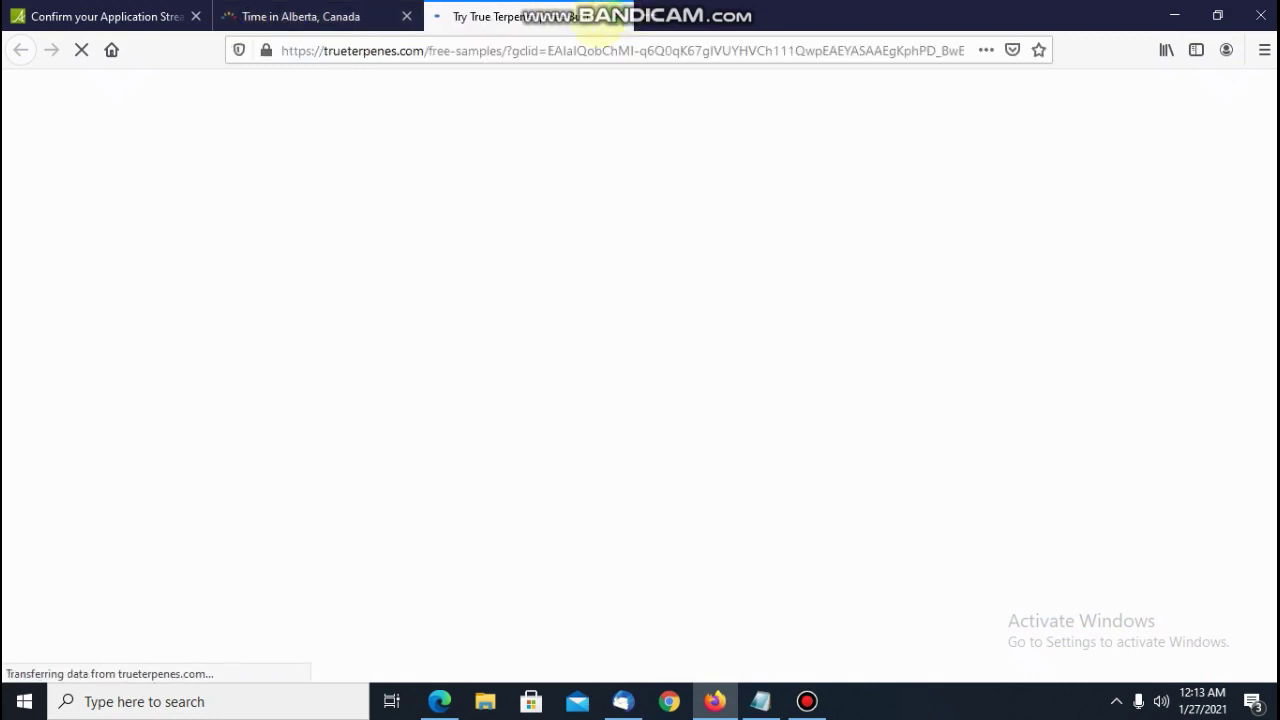
left_click(618, 16)
left_click(100, 16)
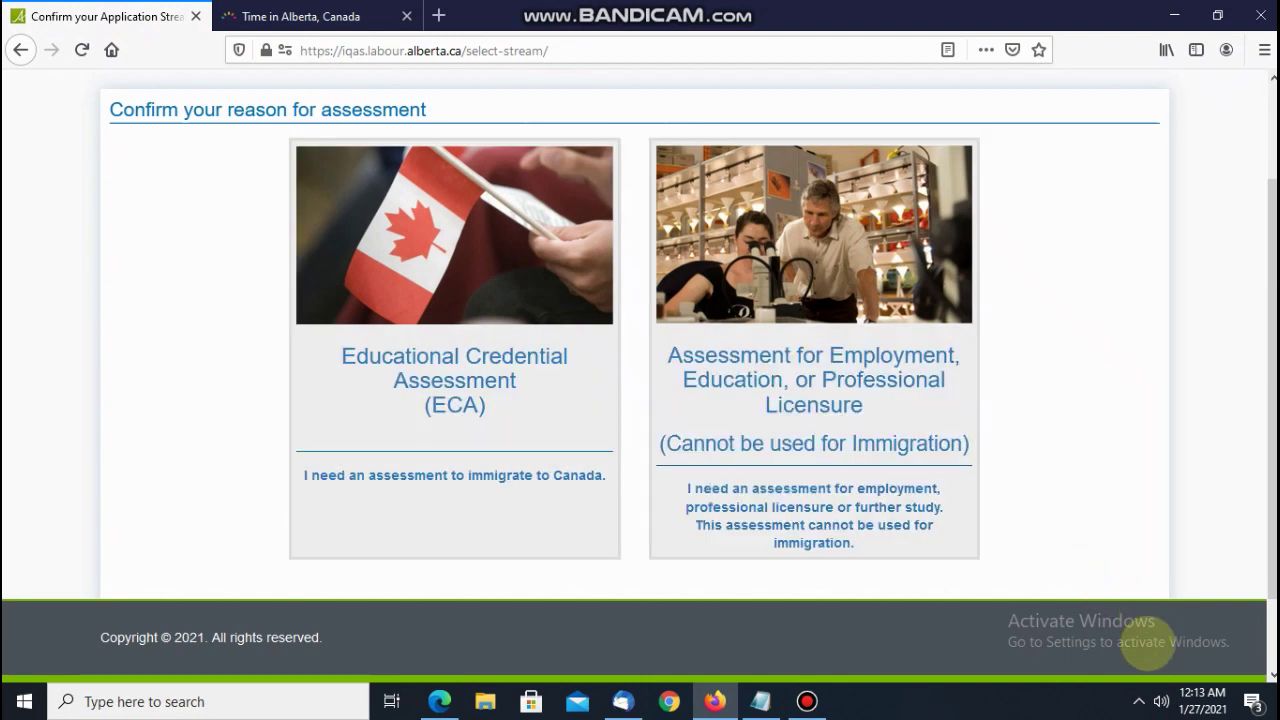
Bring up the IQAS Tricks notes, now noting internet connection speed should be 10-50 Mb
left_click(760, 701)
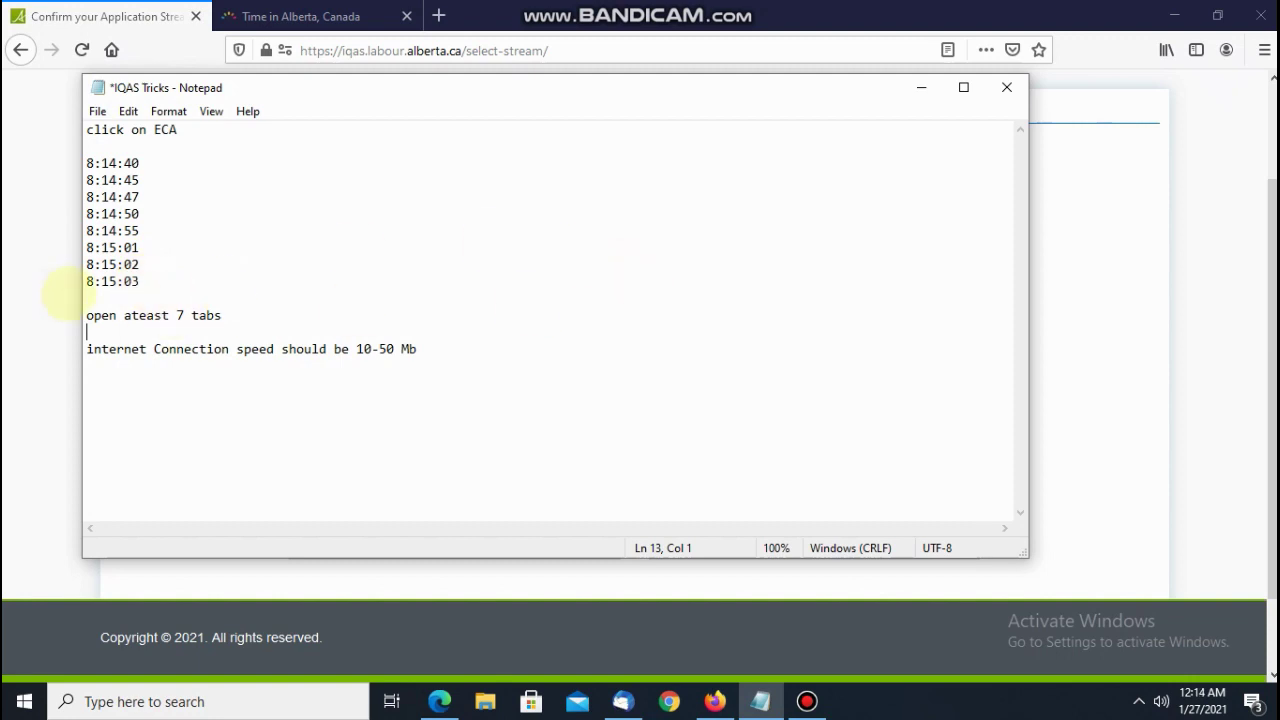
left_click(66, 294)
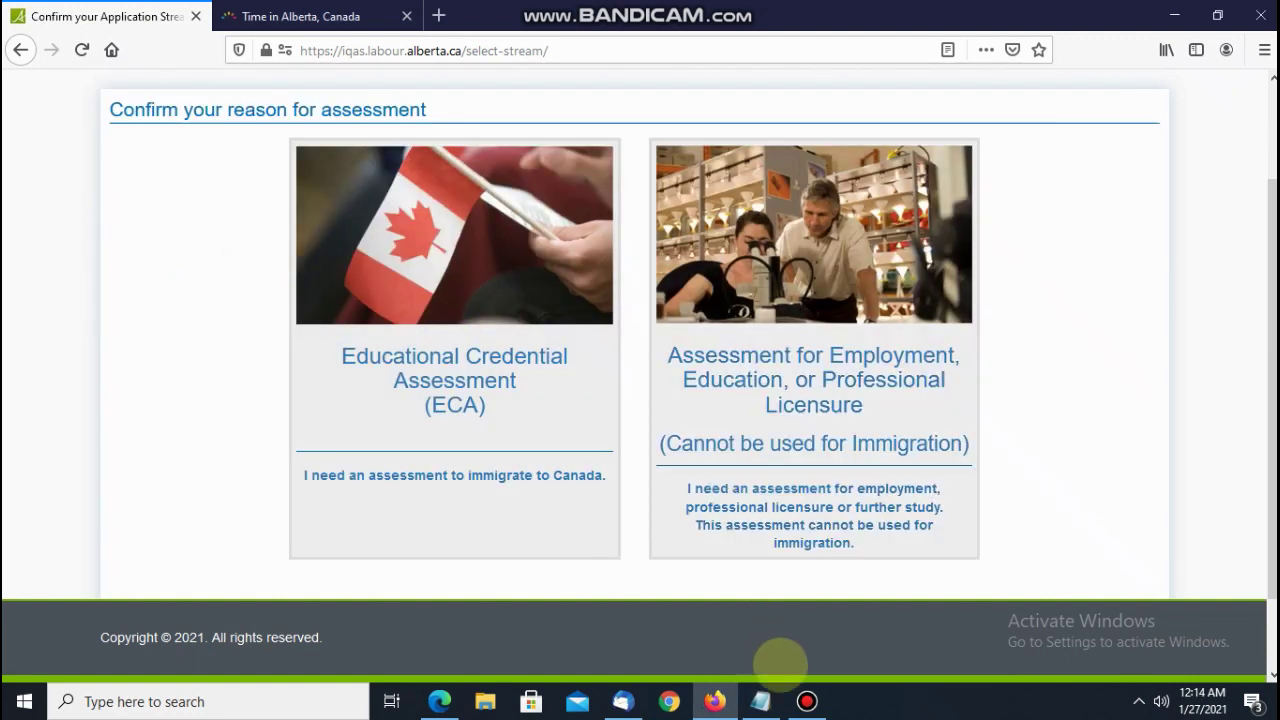
left_click(760, 701)
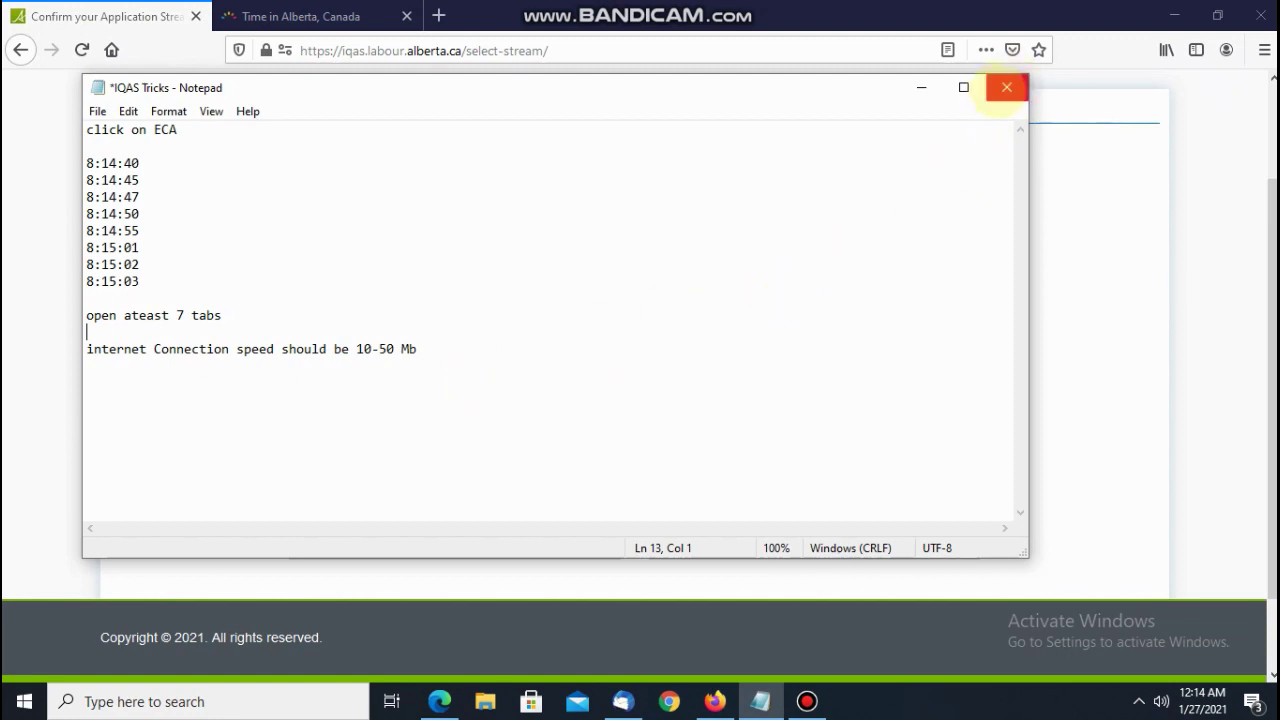
Cancel closing Notepad to keep the unsaved notes, and bring the browser forward
left_click(1006, 87)
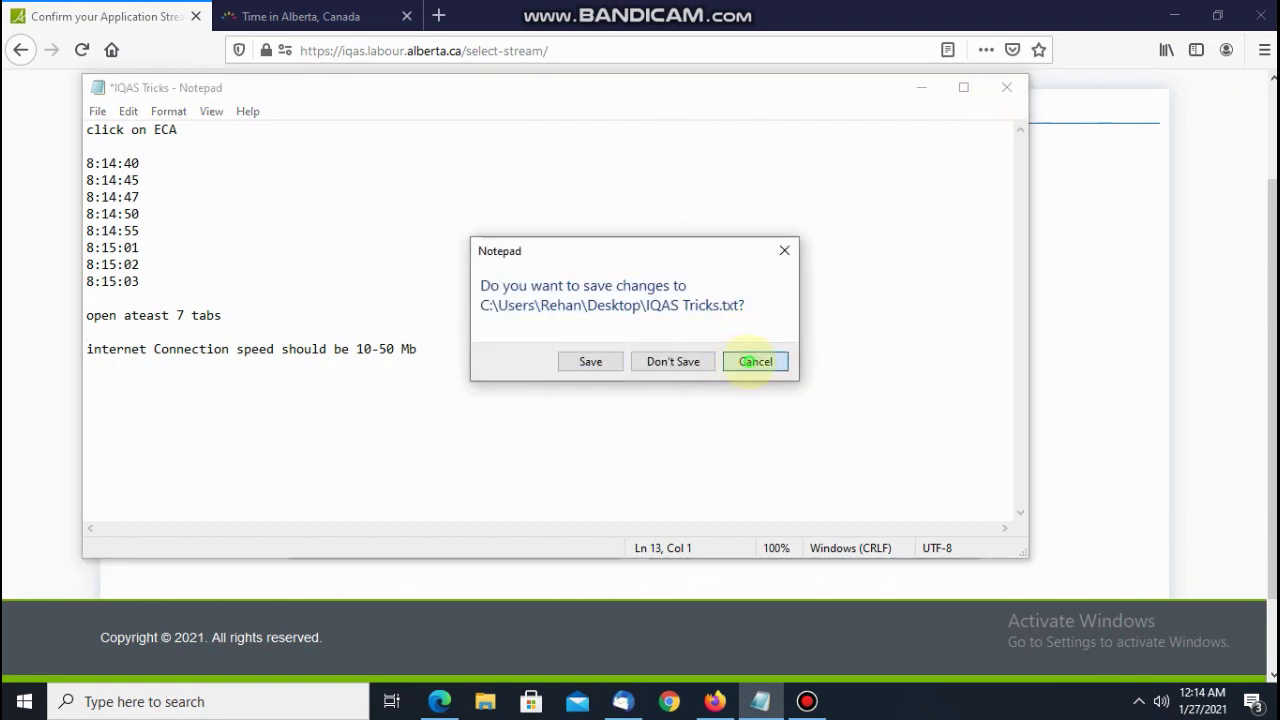
left_click(752, 361)
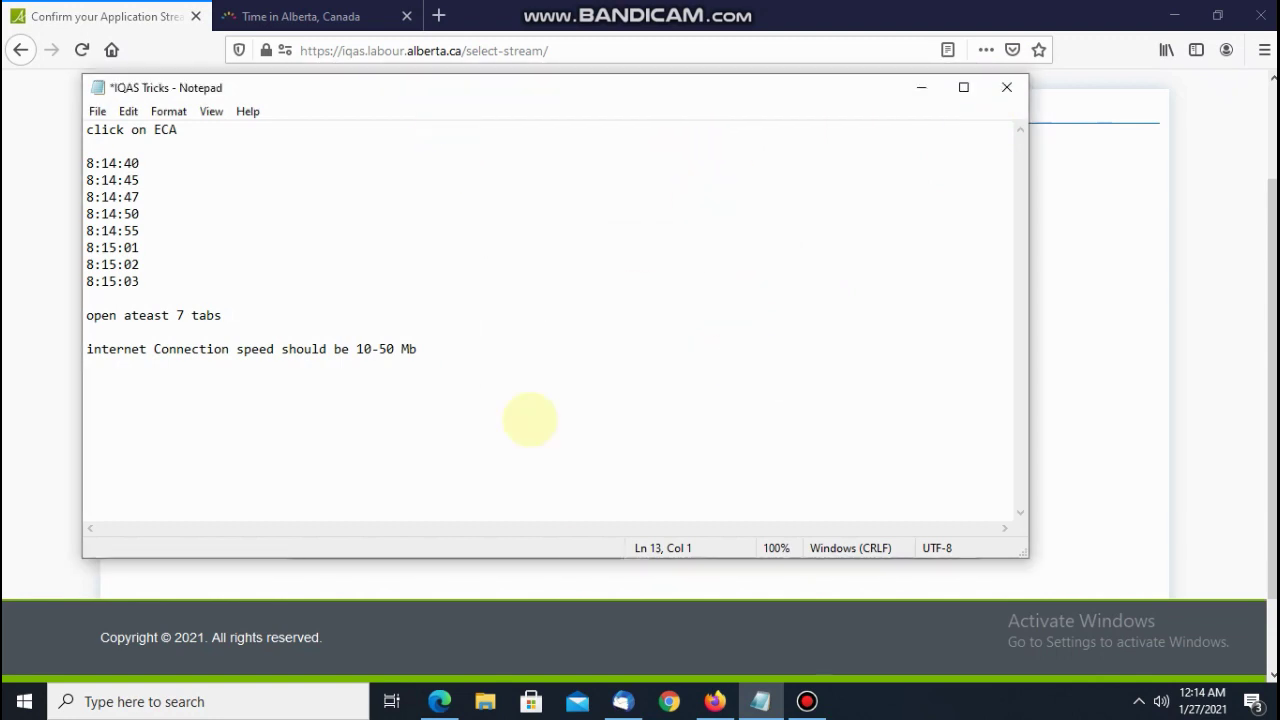
left_click(690, 588)
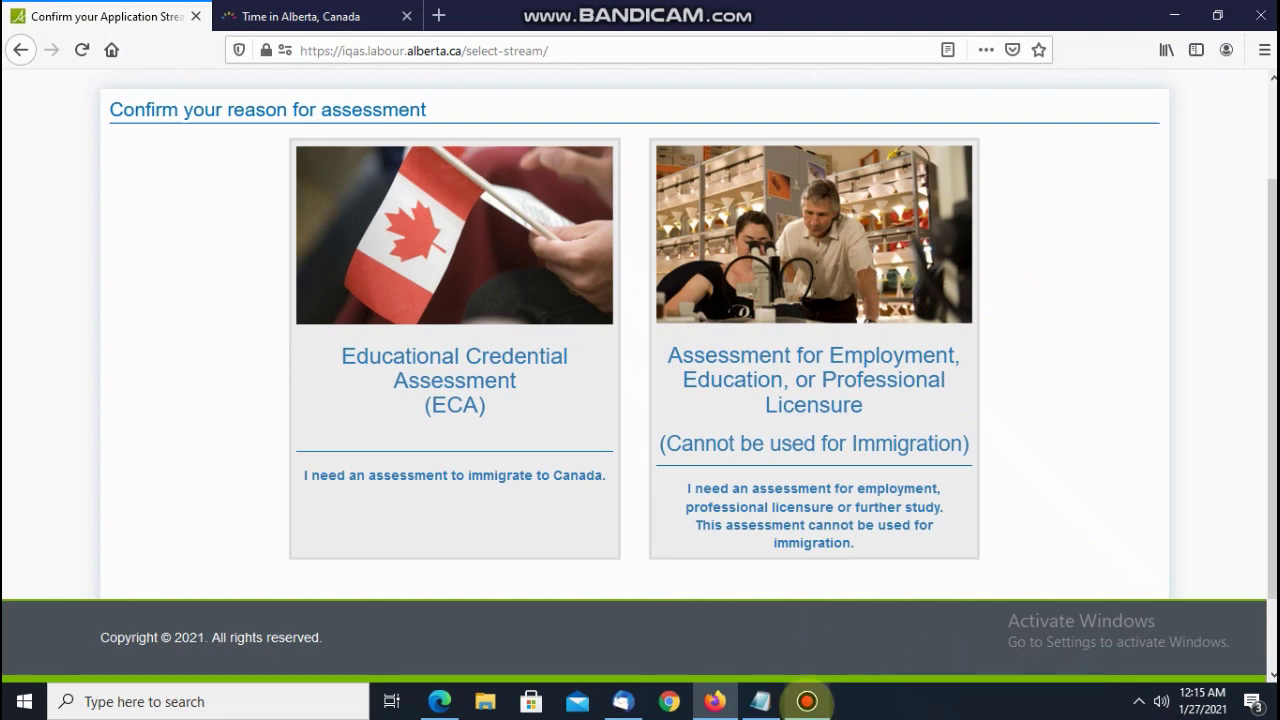
Stop the Bandicam screen recording and return to the IQAS portal home page
left_click(807, 701)
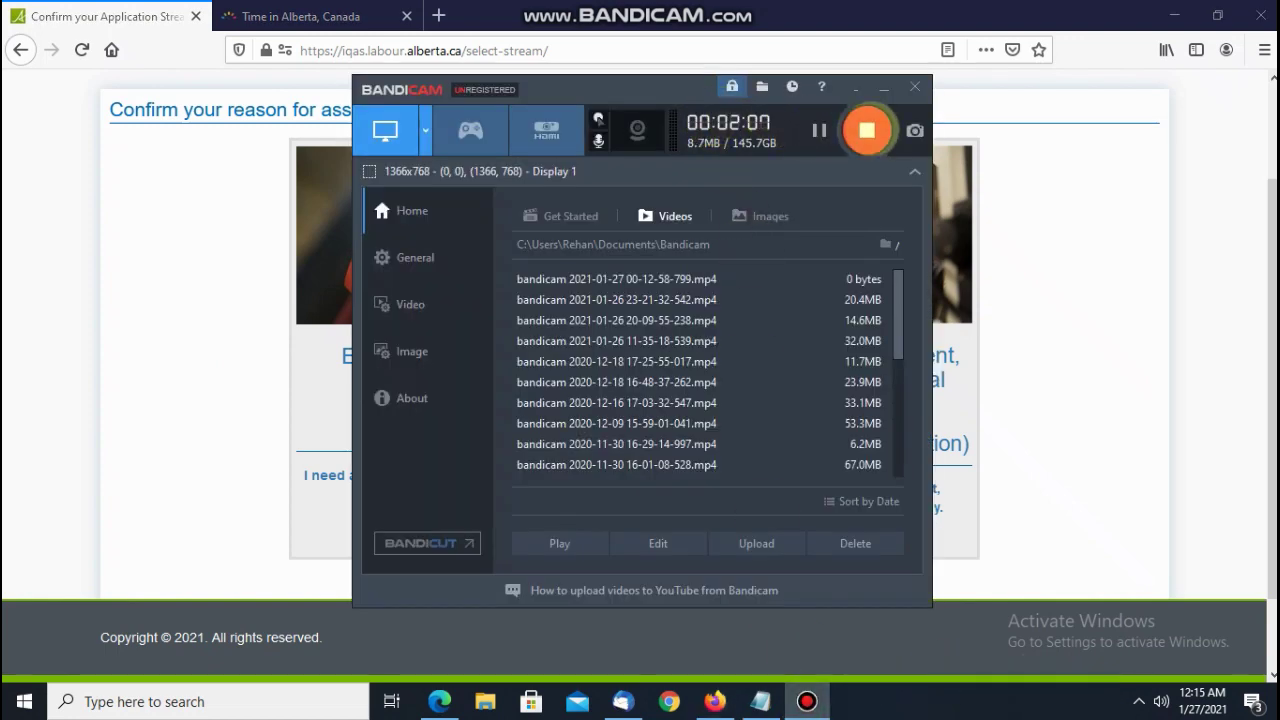
left_click(868, 128)
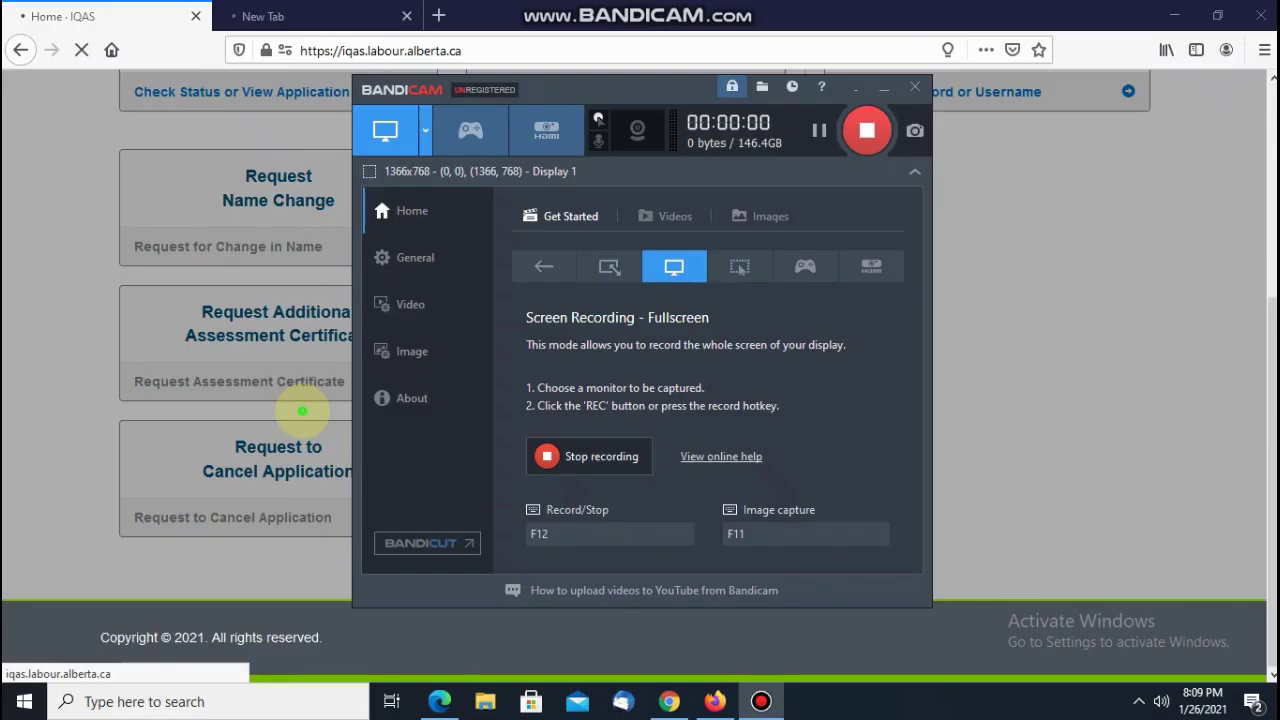
left_click(302, 411)
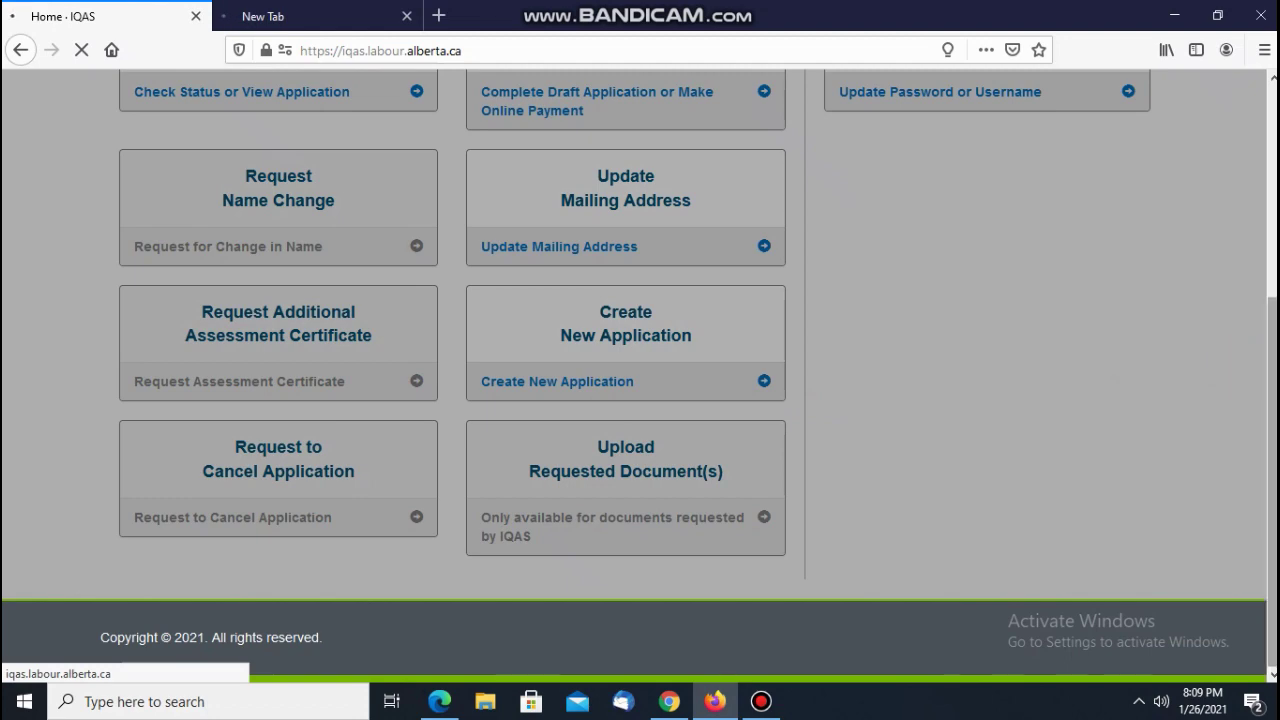
On the second Home - IQAS tab, start a new application via Create New Application
scroll(640, 335, "up", 3)
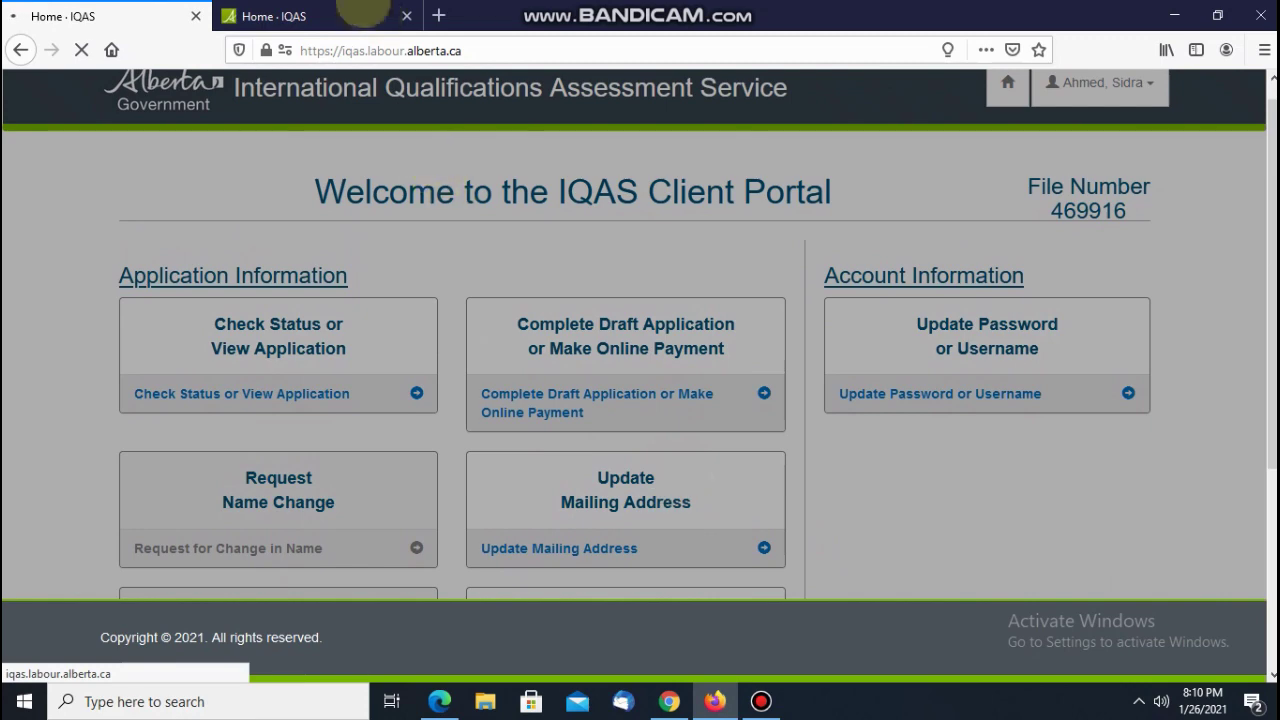
key("ctrl+Tab")
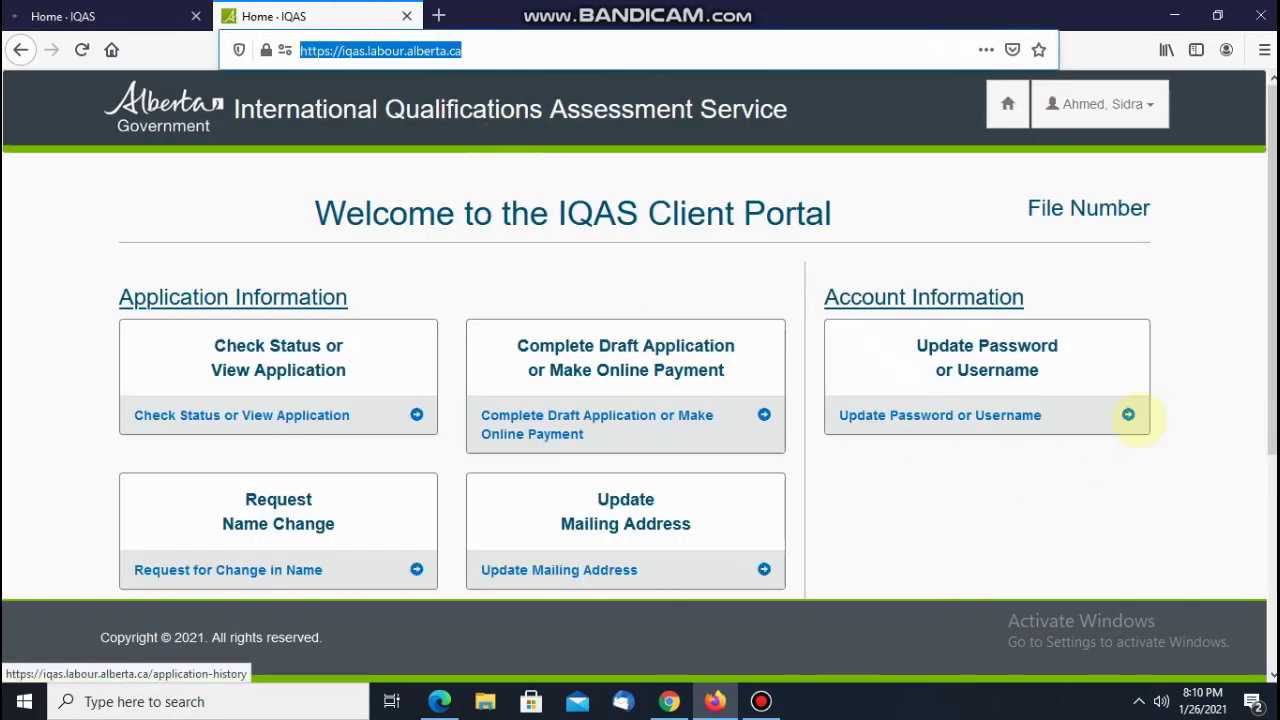
left_click_drag(1272, 270, 1272, 376)
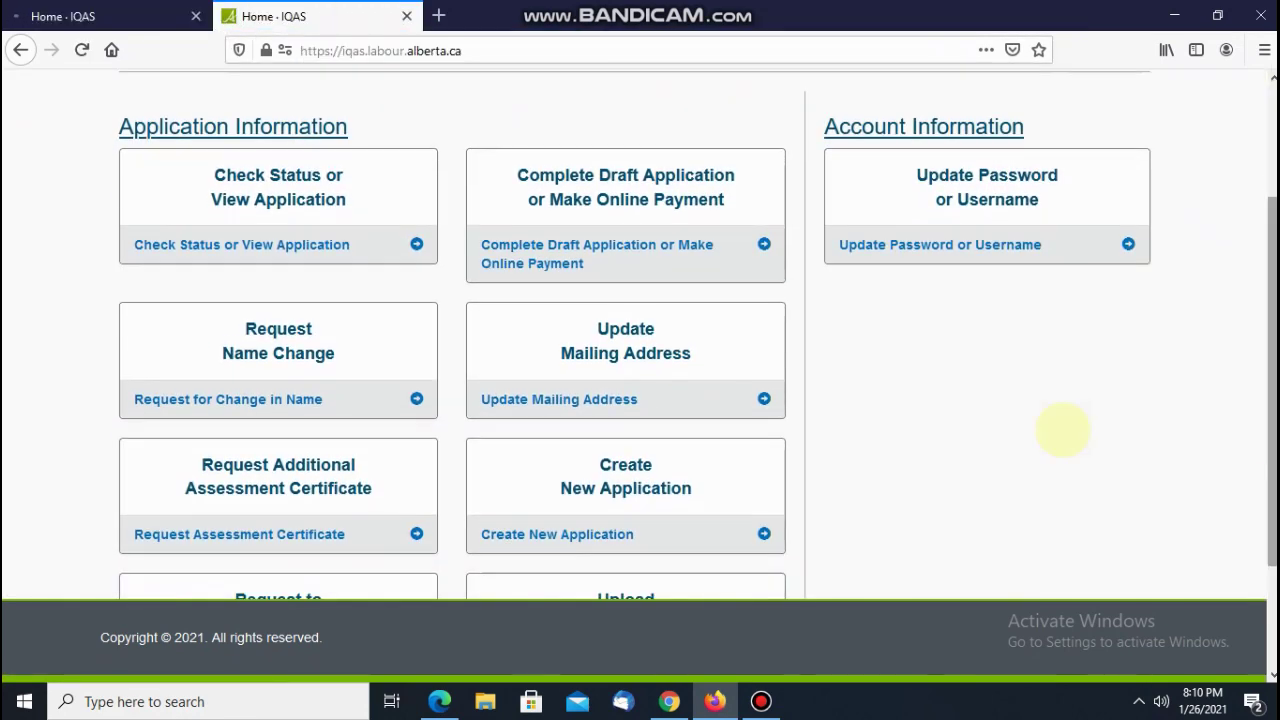
left_click(672, 468)
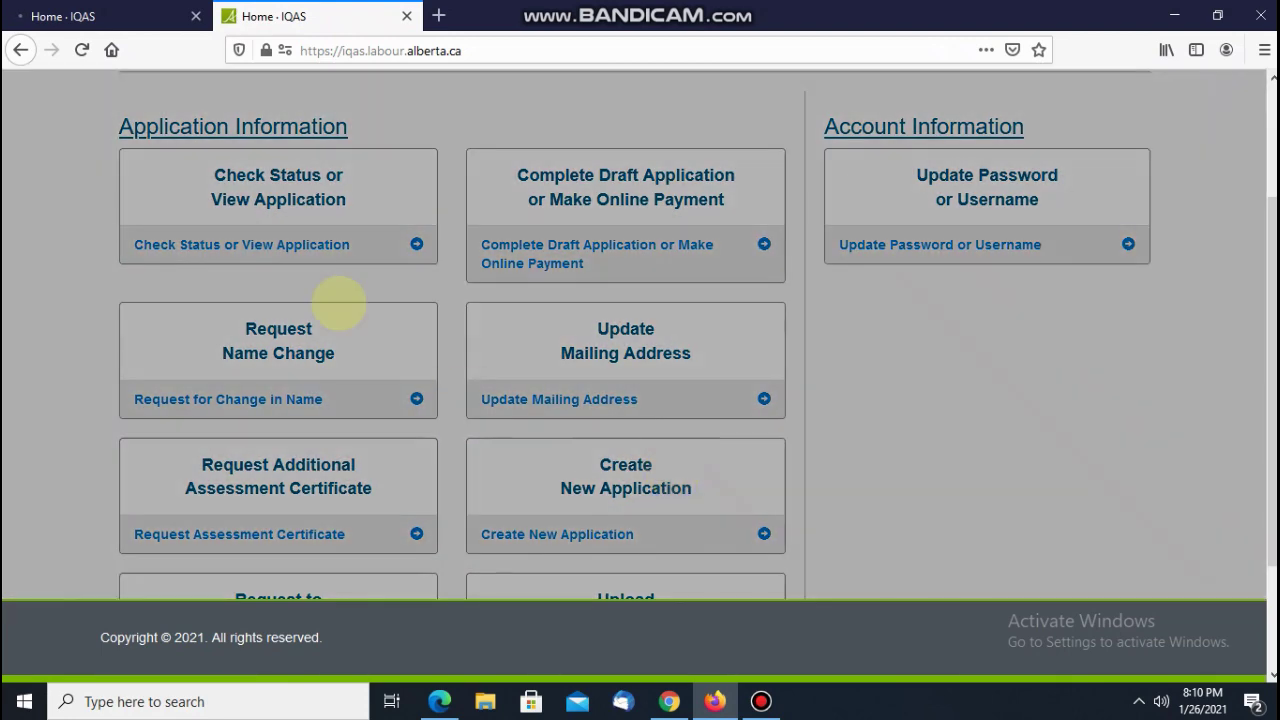
Check the other open windows, then return to the loading Confirm your Application Stream page
left_click(116, 15)
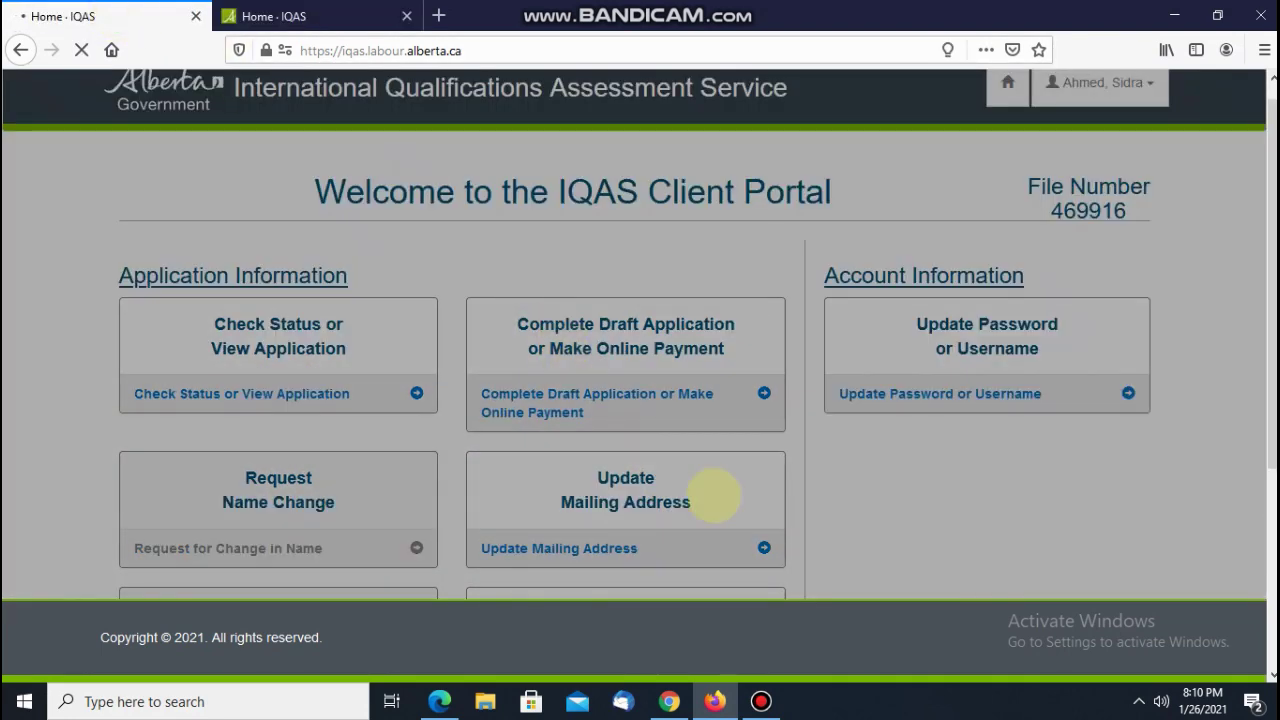
left_click(669, 701)
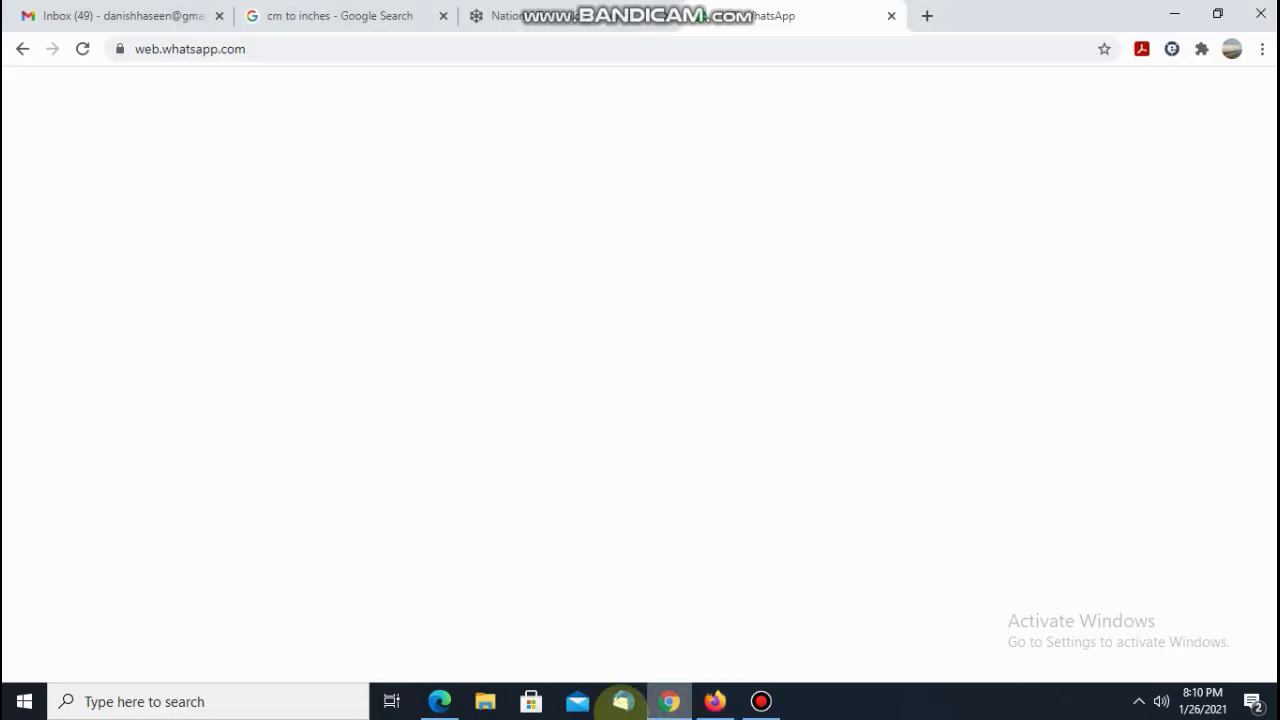
left_click(440, 701)
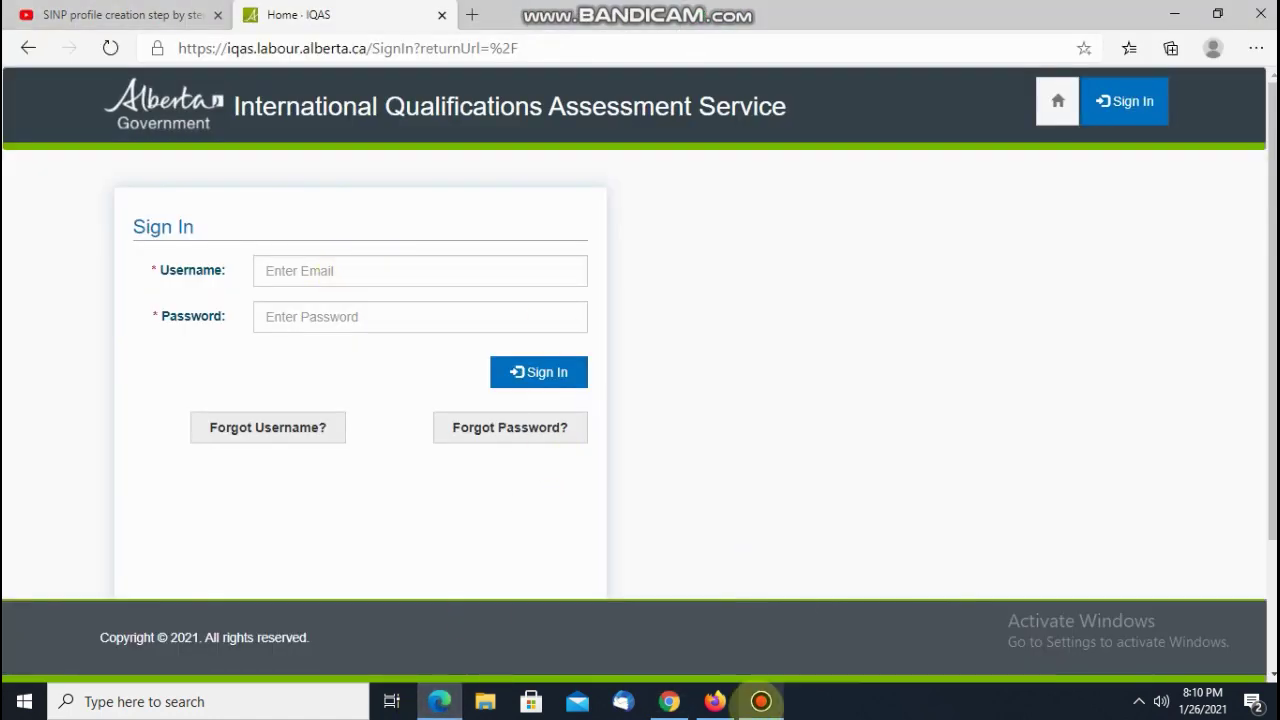
left_click(761, 701)
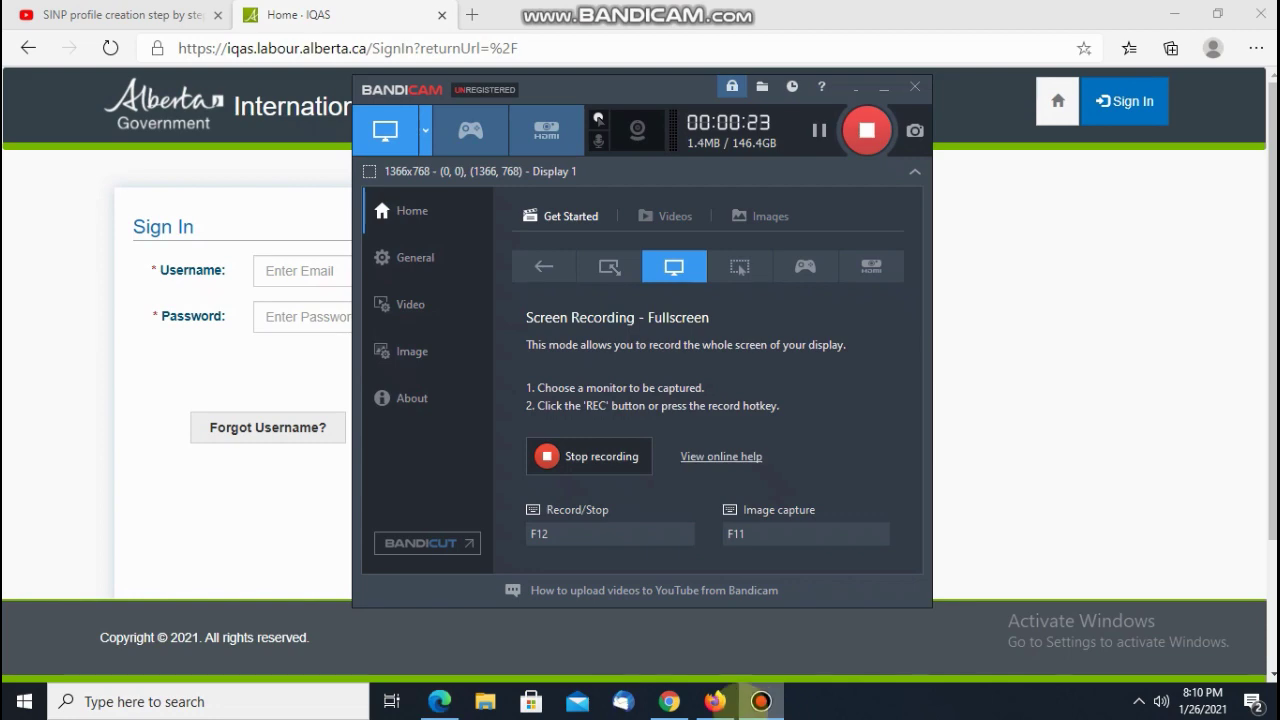
left_click(715, 701)
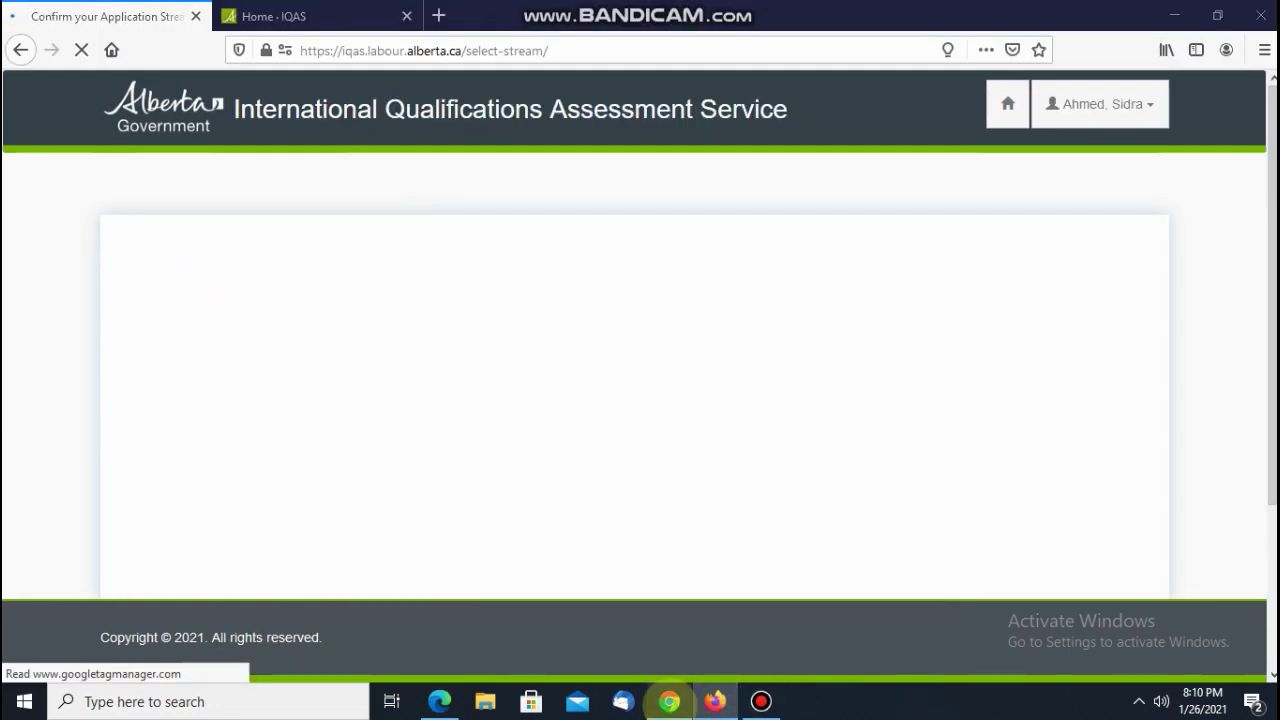
left_click(668, 701)
left_click(715, 701)
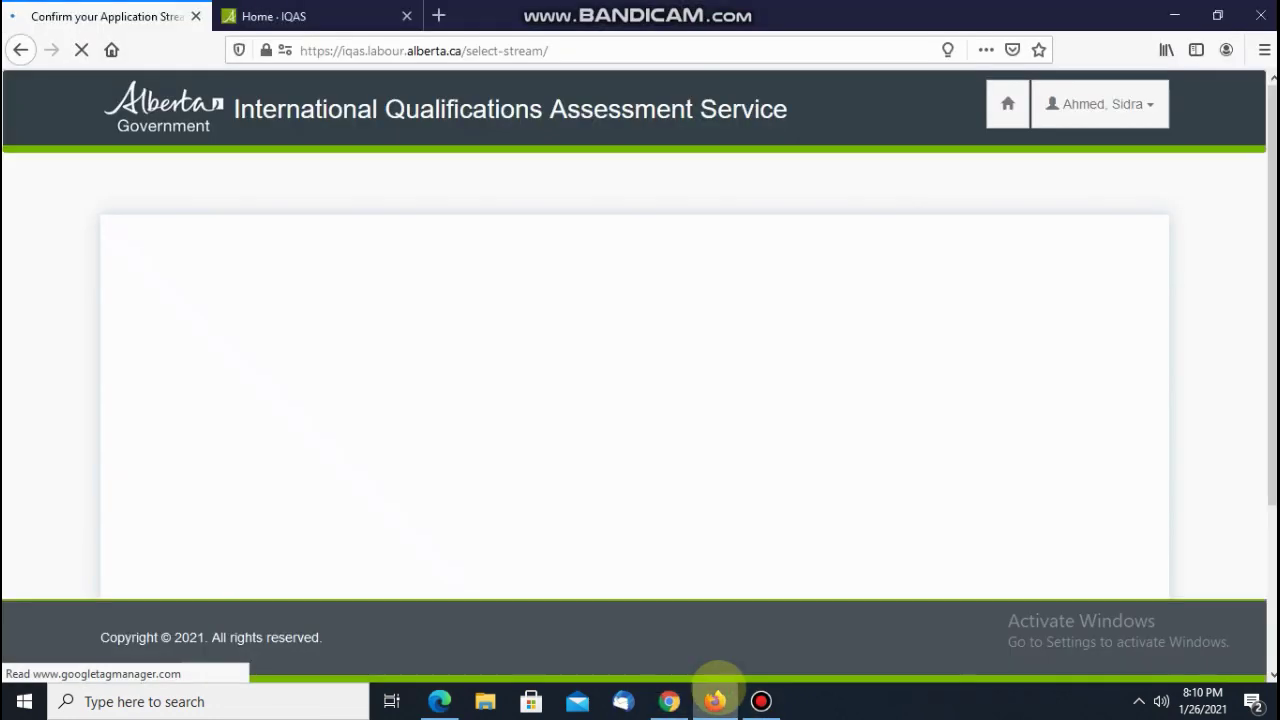
left_click(300, 16)
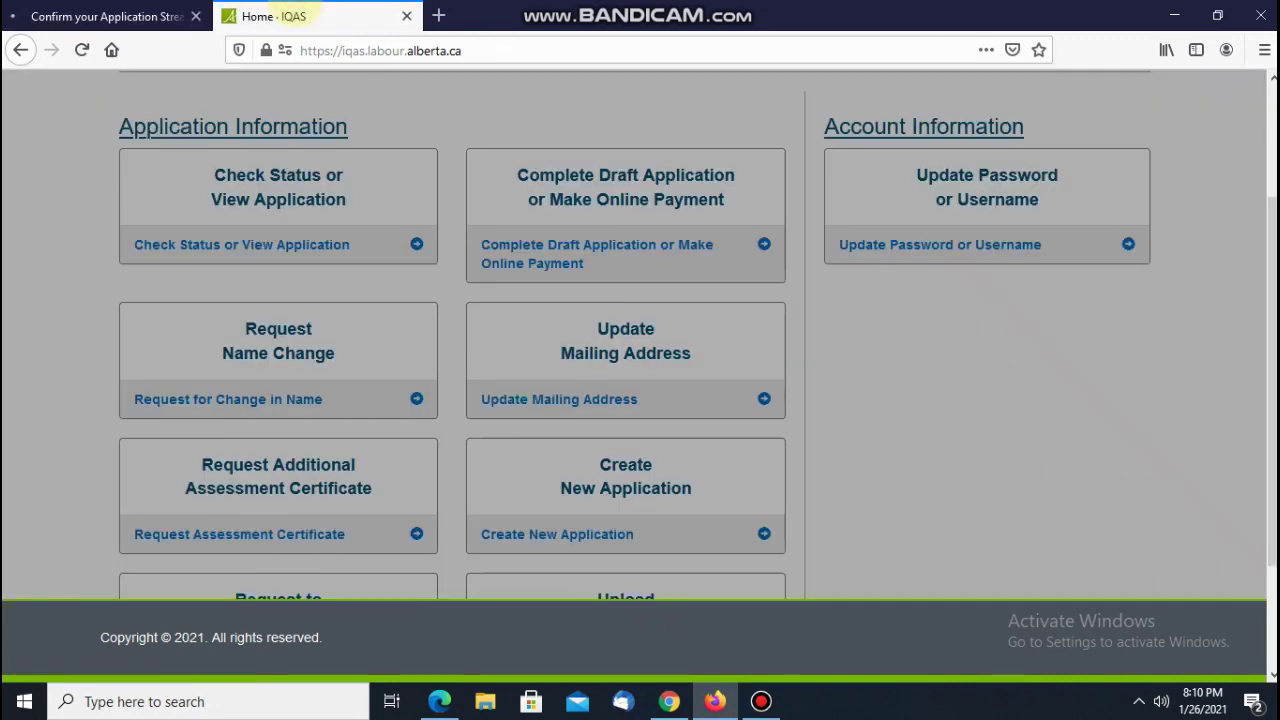
left_click(128, 16)
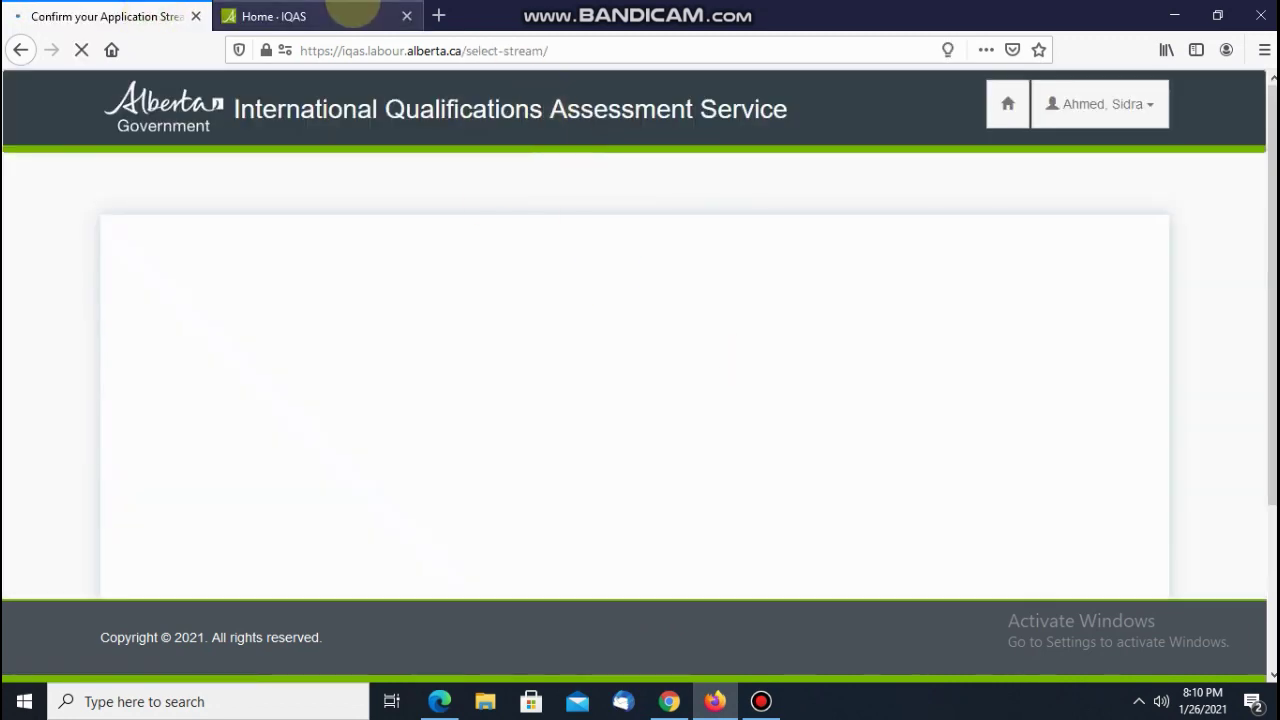
left_click(355, 16)
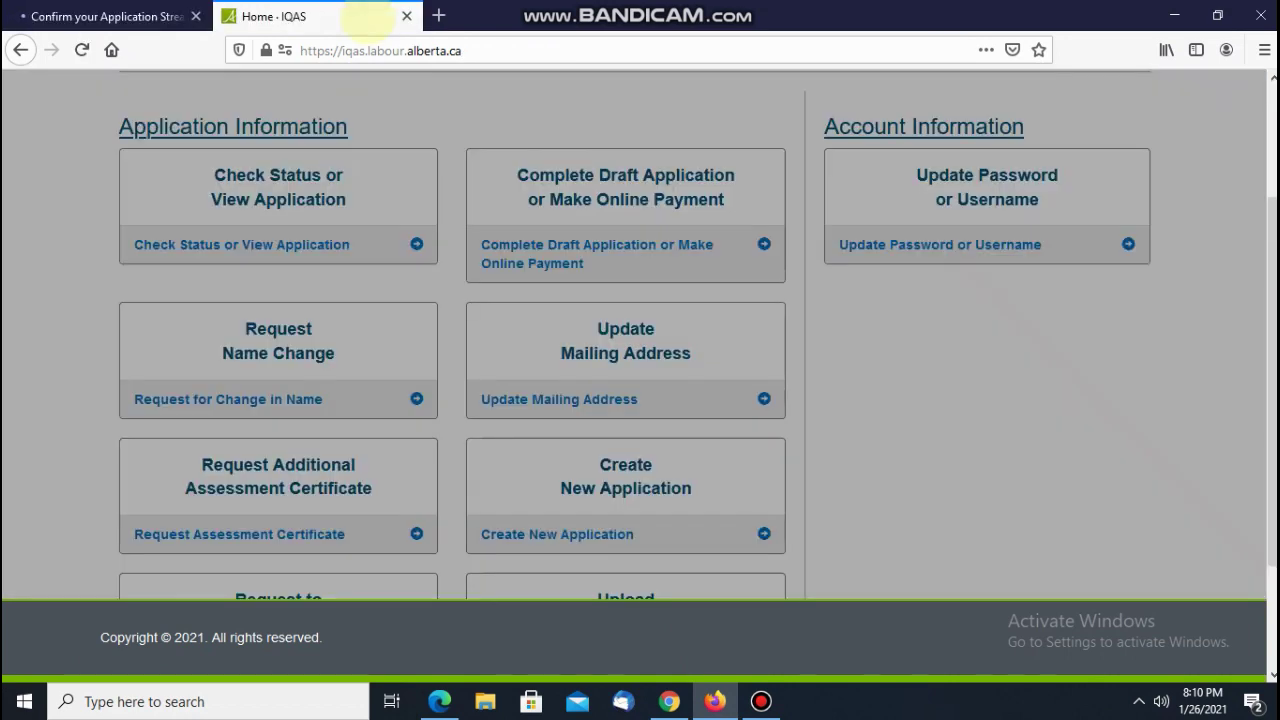
left_click(140, 14)
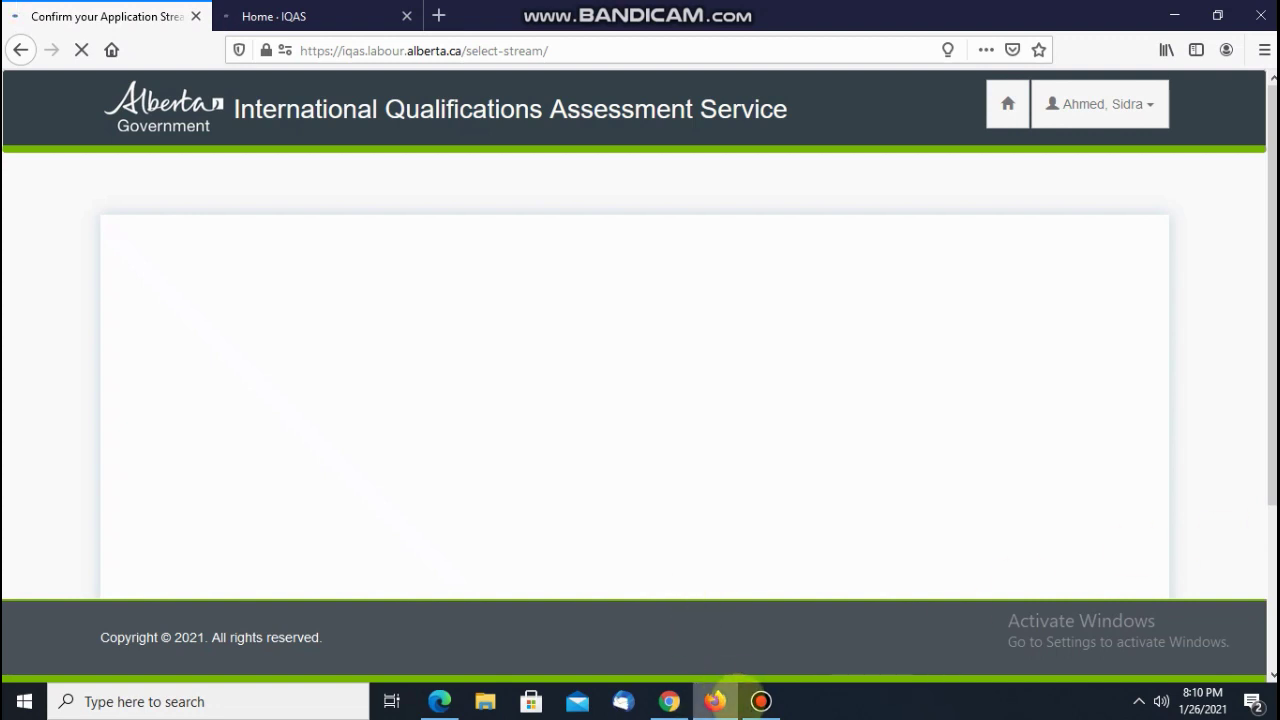
left_click(761, 700)
left_click(761, 700)
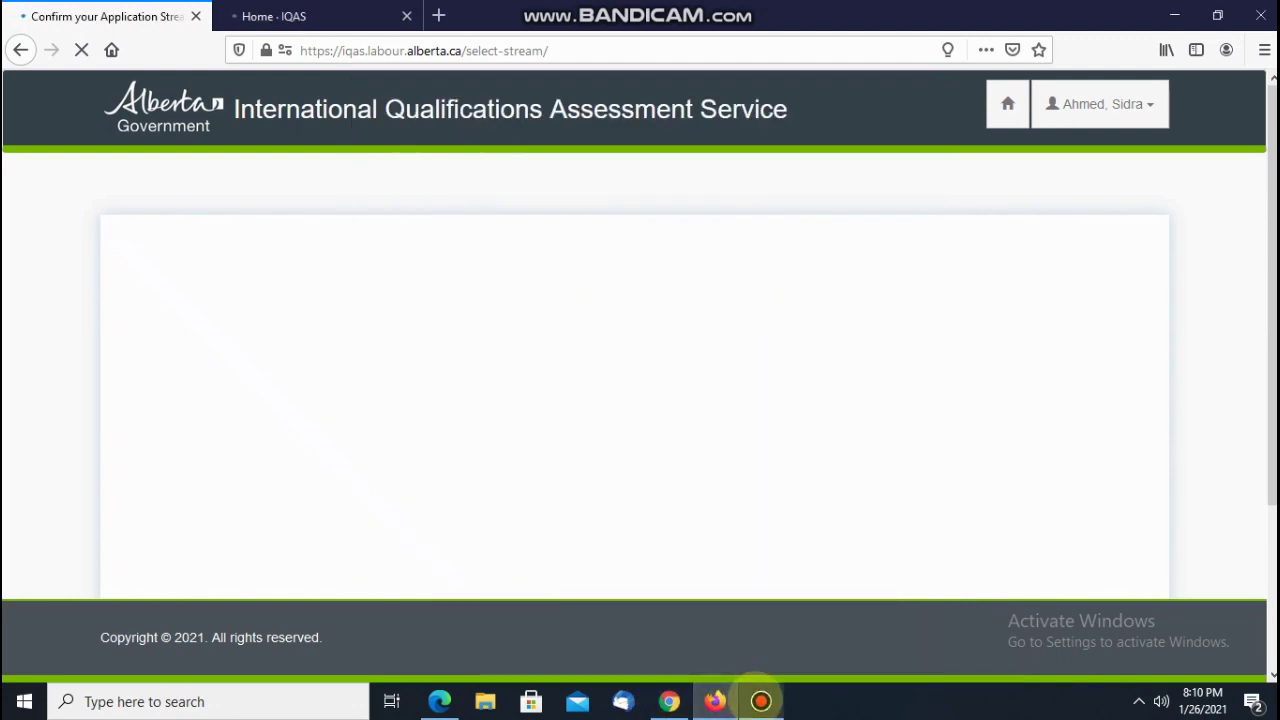
left_click(761, 700)
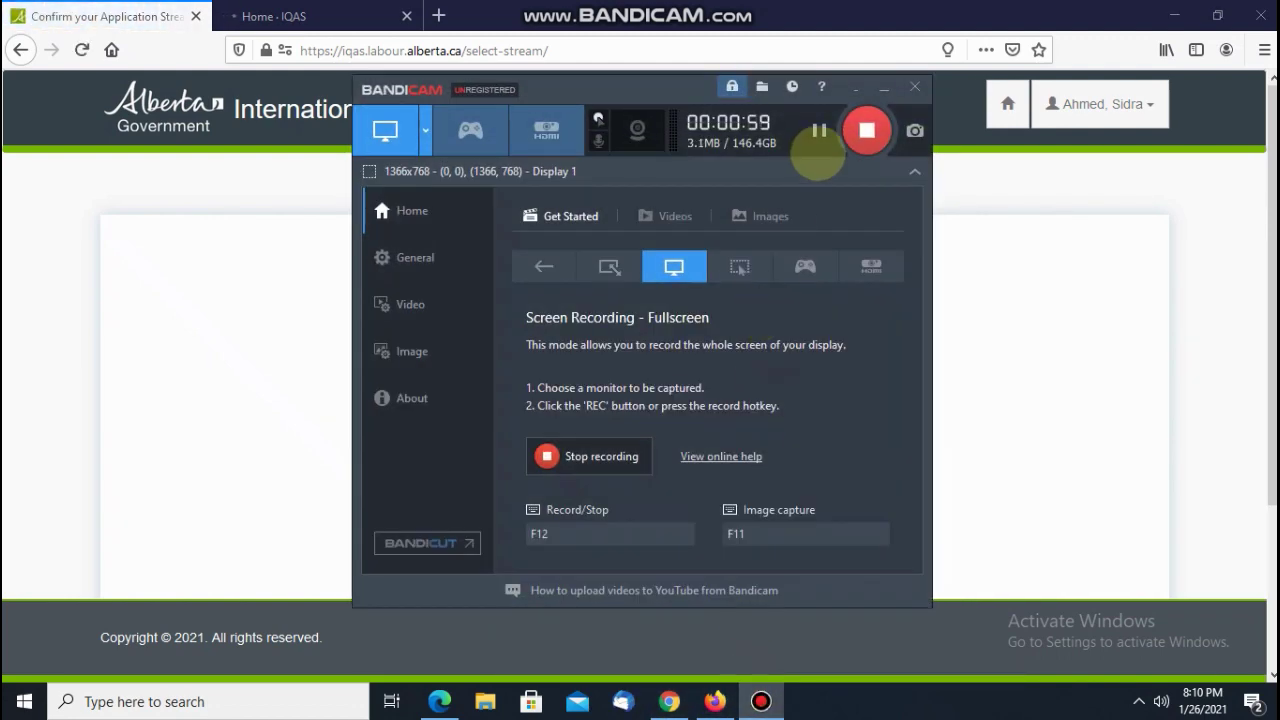
Pause the recording and check each open application-stream tab for loaded content
left_click(820, 129)
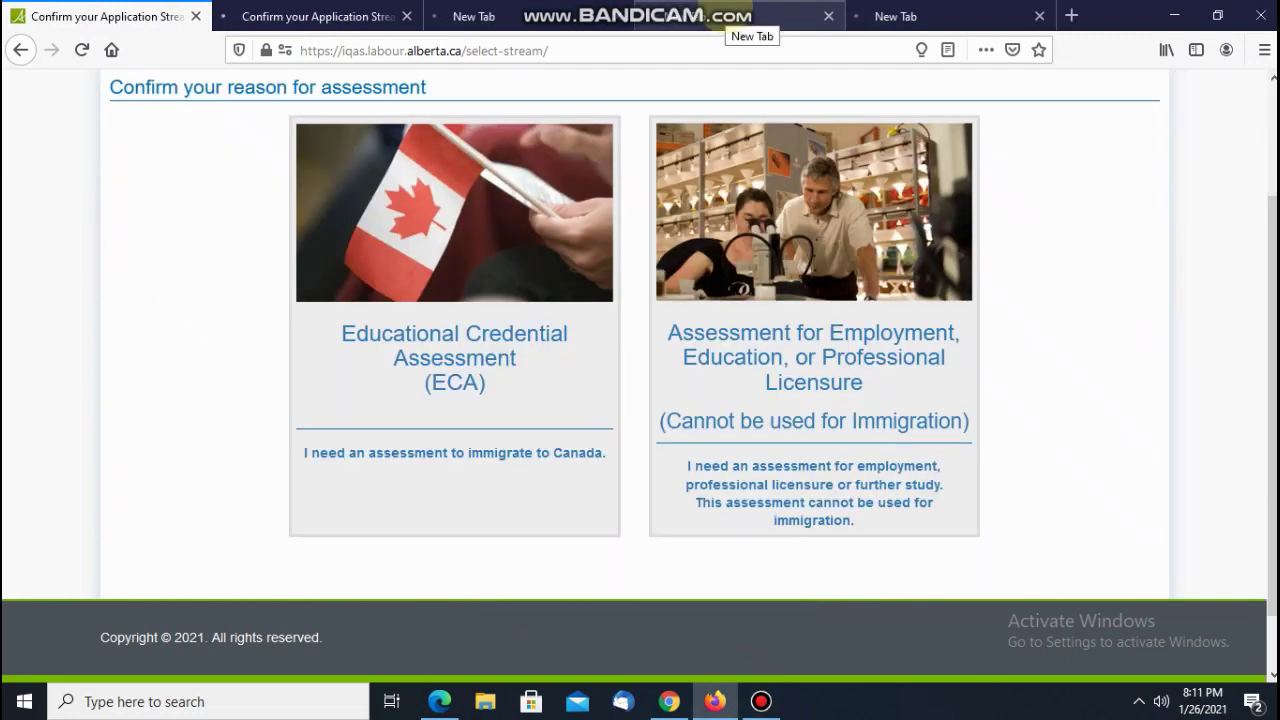
left_click(340, 16)
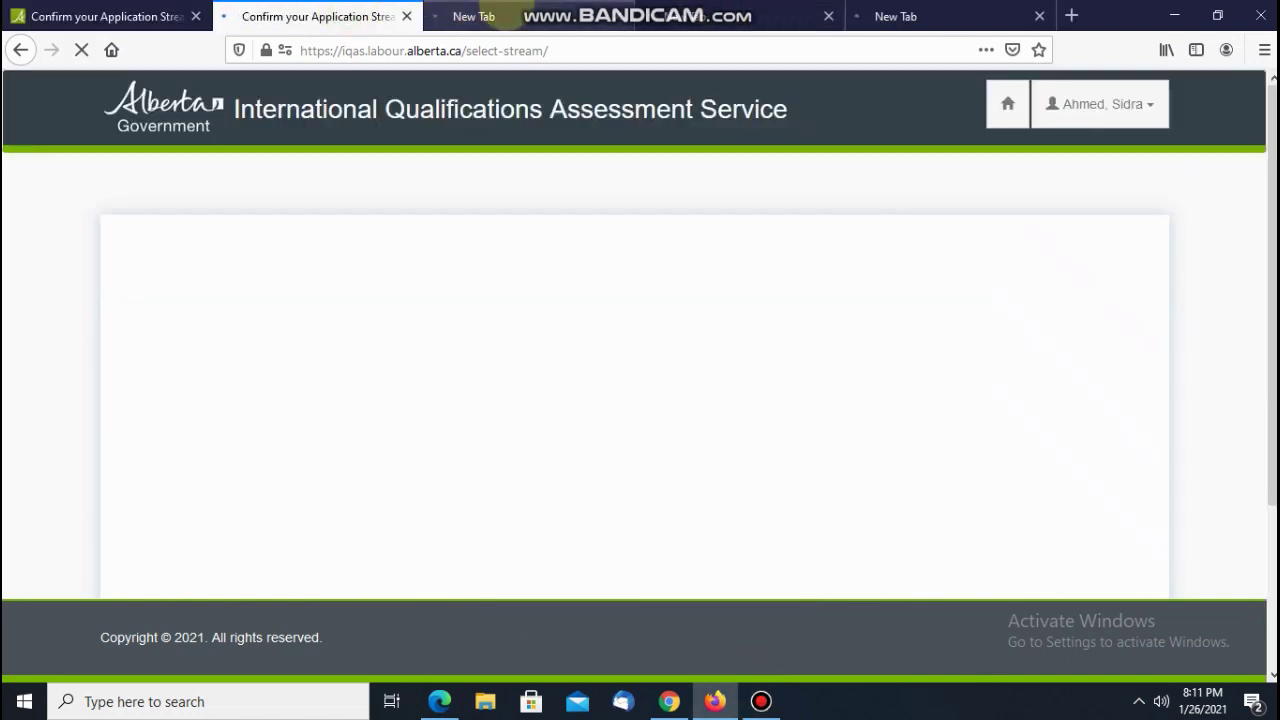
left_click(478, 16)
left_click(712, 18)
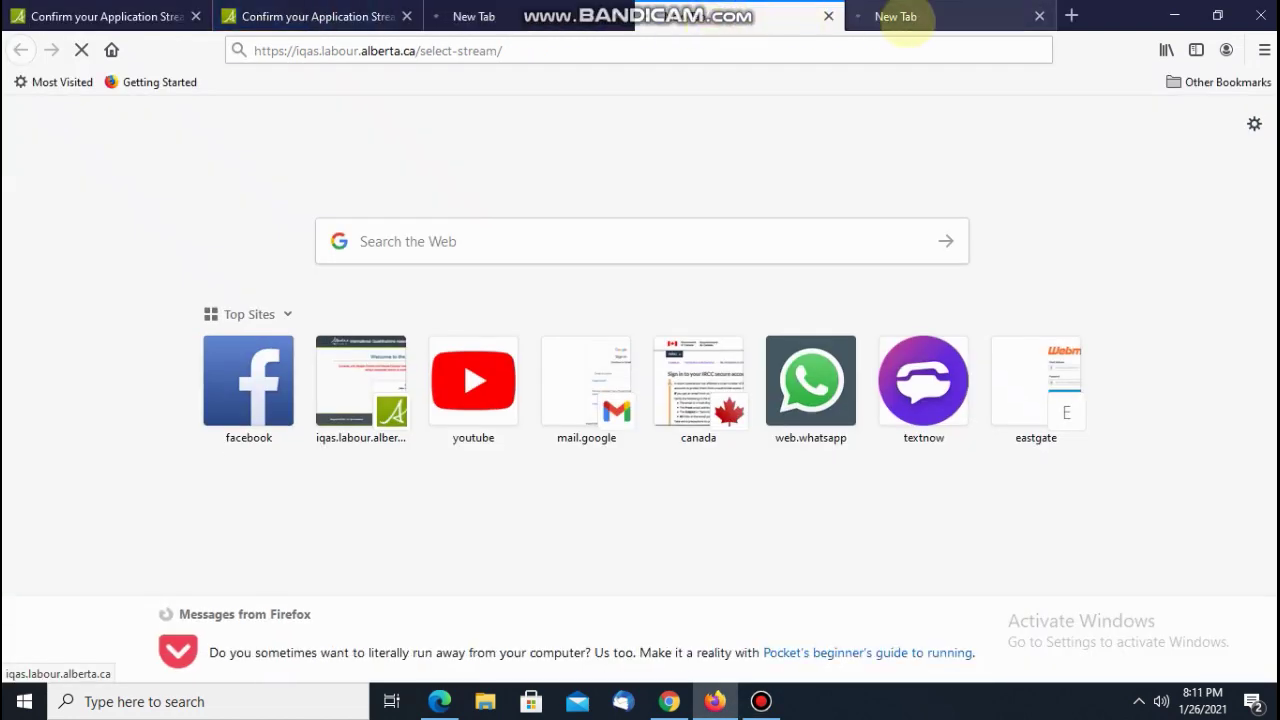
left_click(906, 16)
left_click(478, 16)
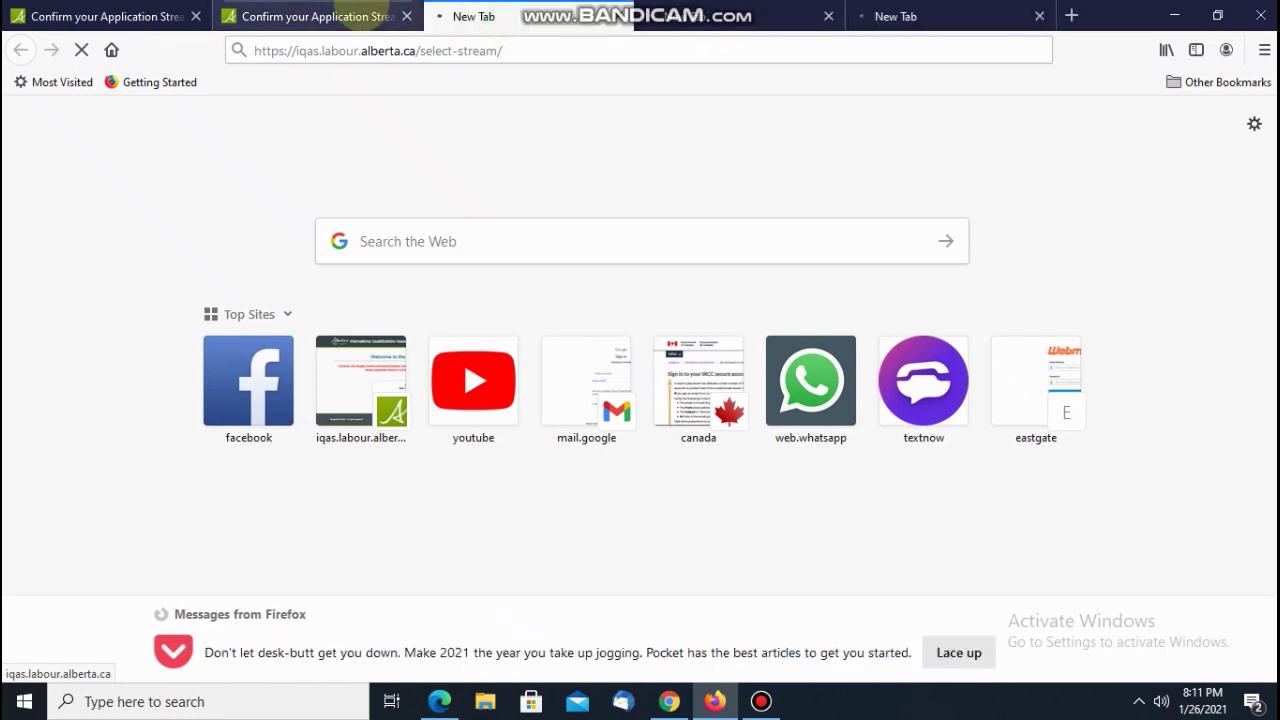
left_click(320, 16)
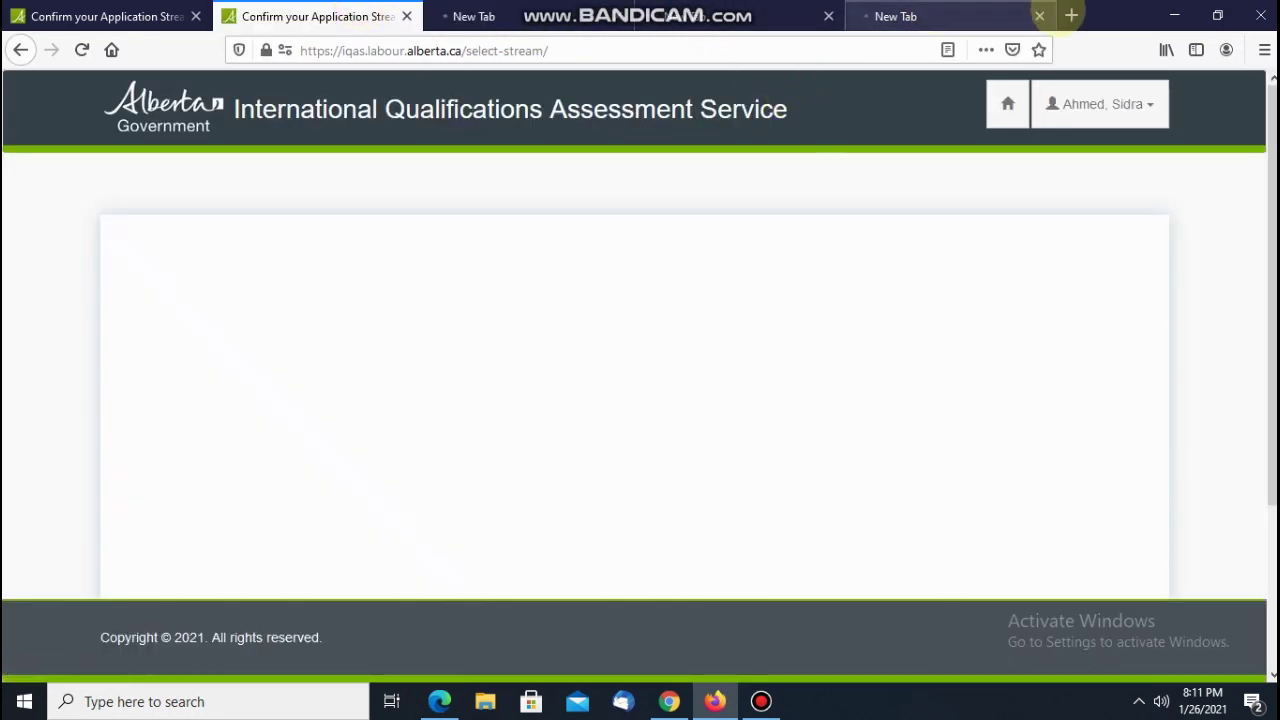
Load the pasted select-stream URL in a new tab, then return to the loaded reason-for-assessment page
left_click(1072, 16)
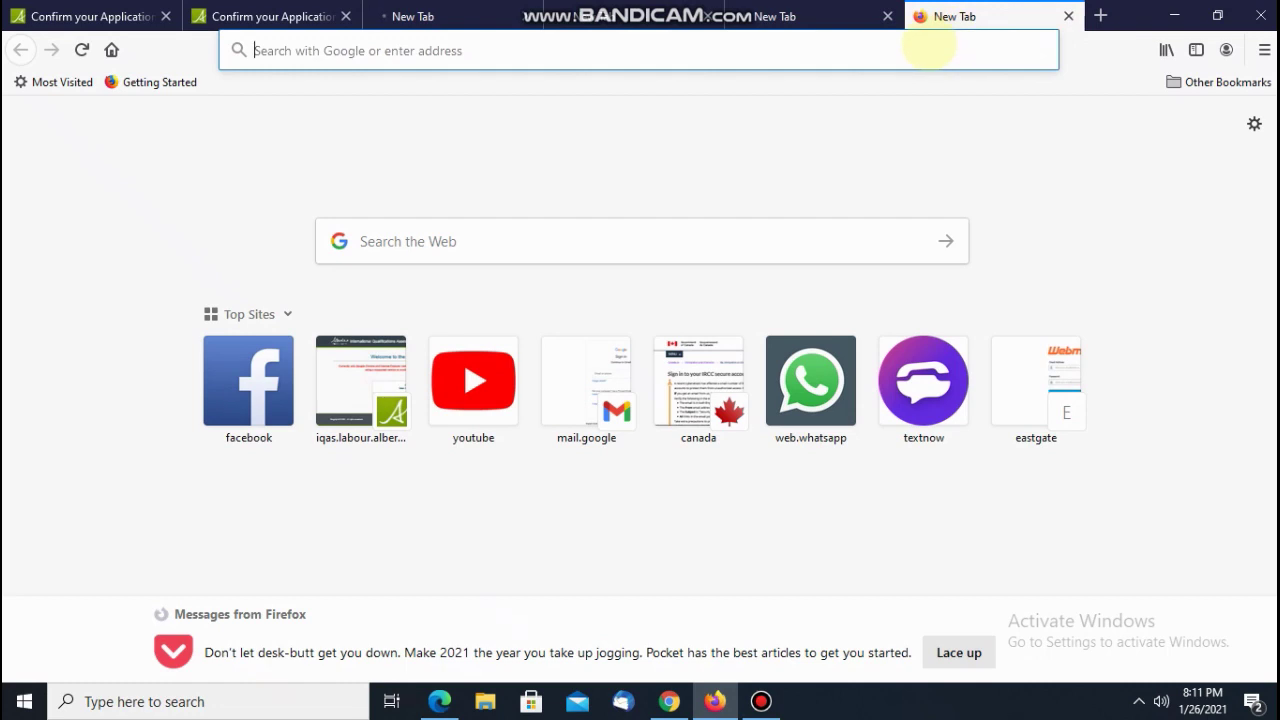
type("https://iqas.labour.alberta.ca/select-stream/")
key("Return")
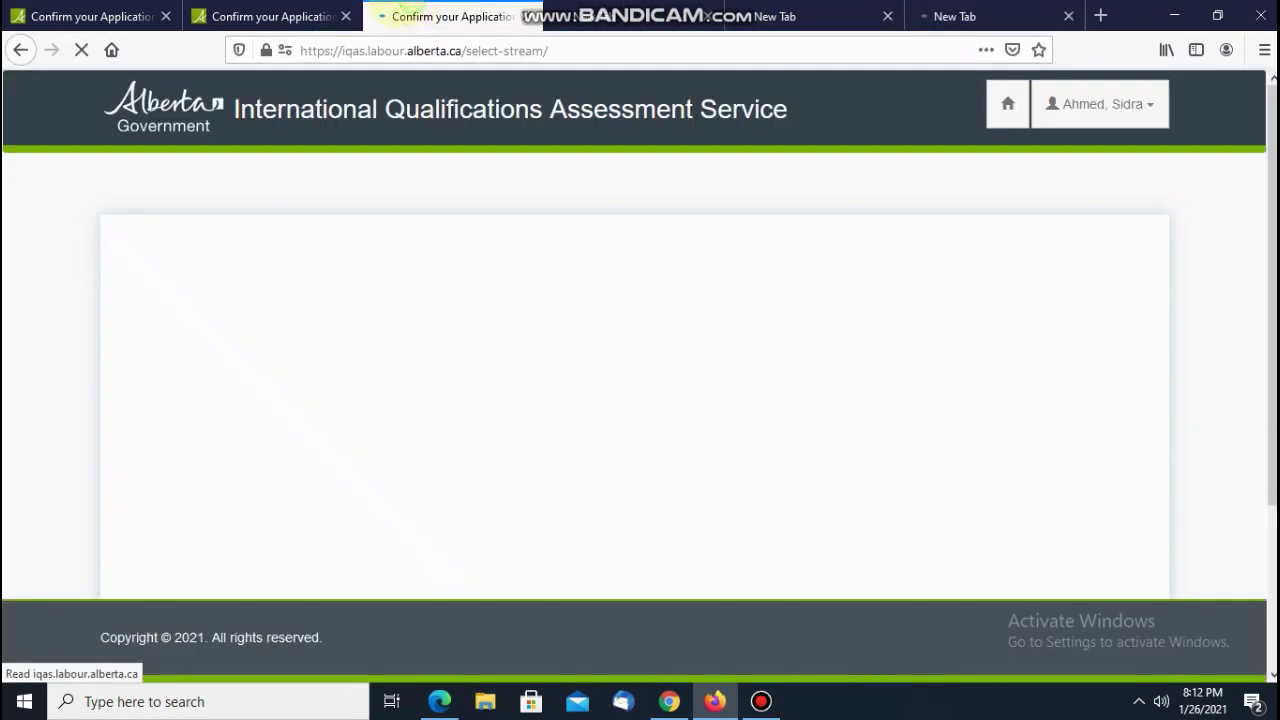
left_click(450, 16)
left_click(95, 16)
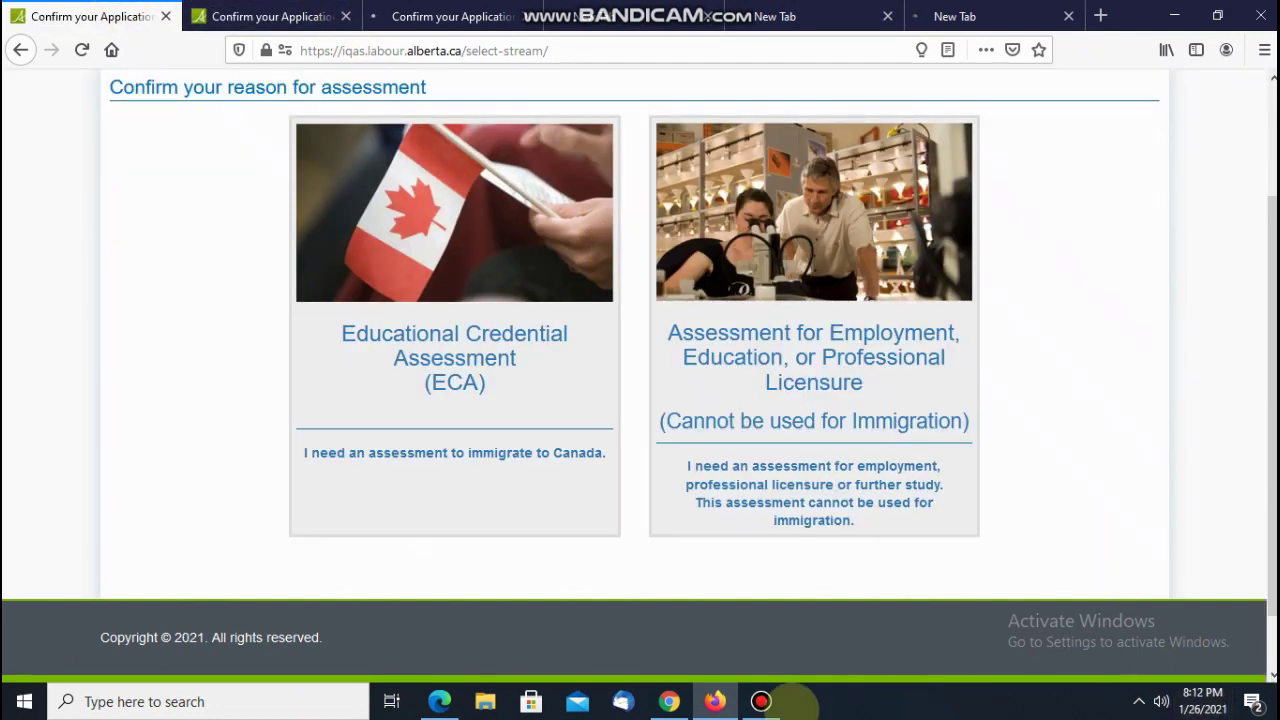
left_click(770, 701)
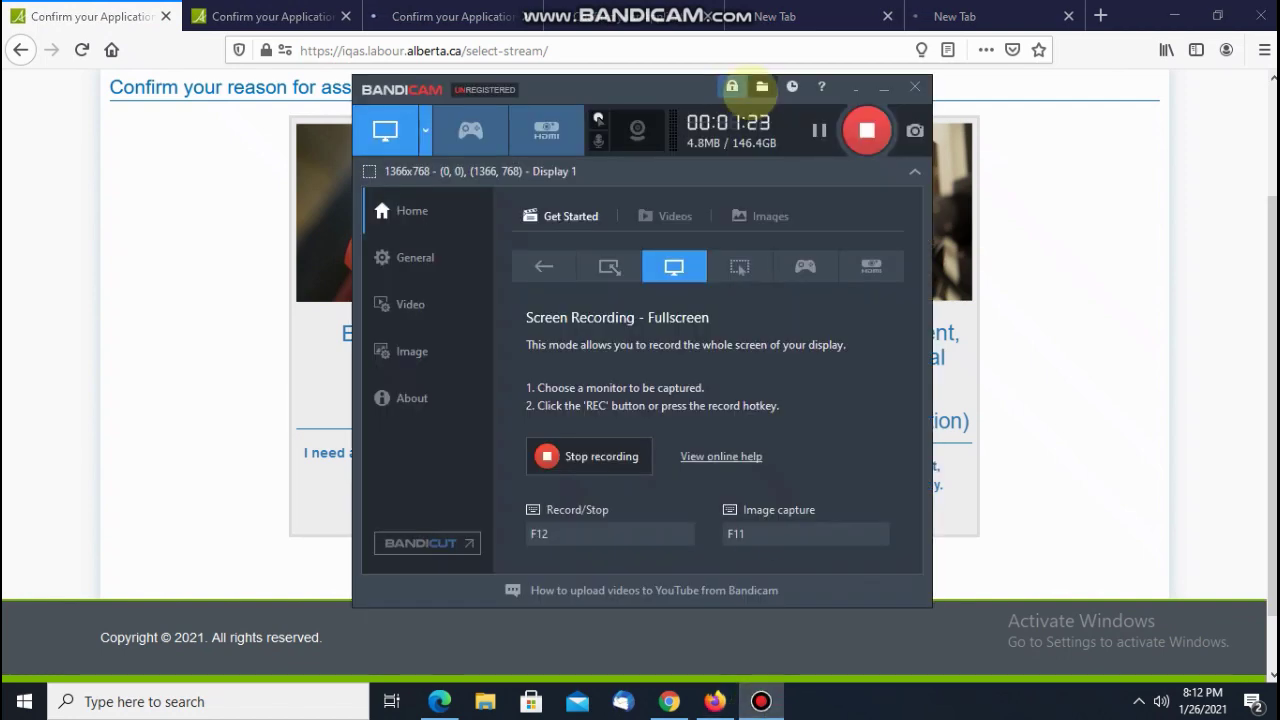
left_click(884, 88)
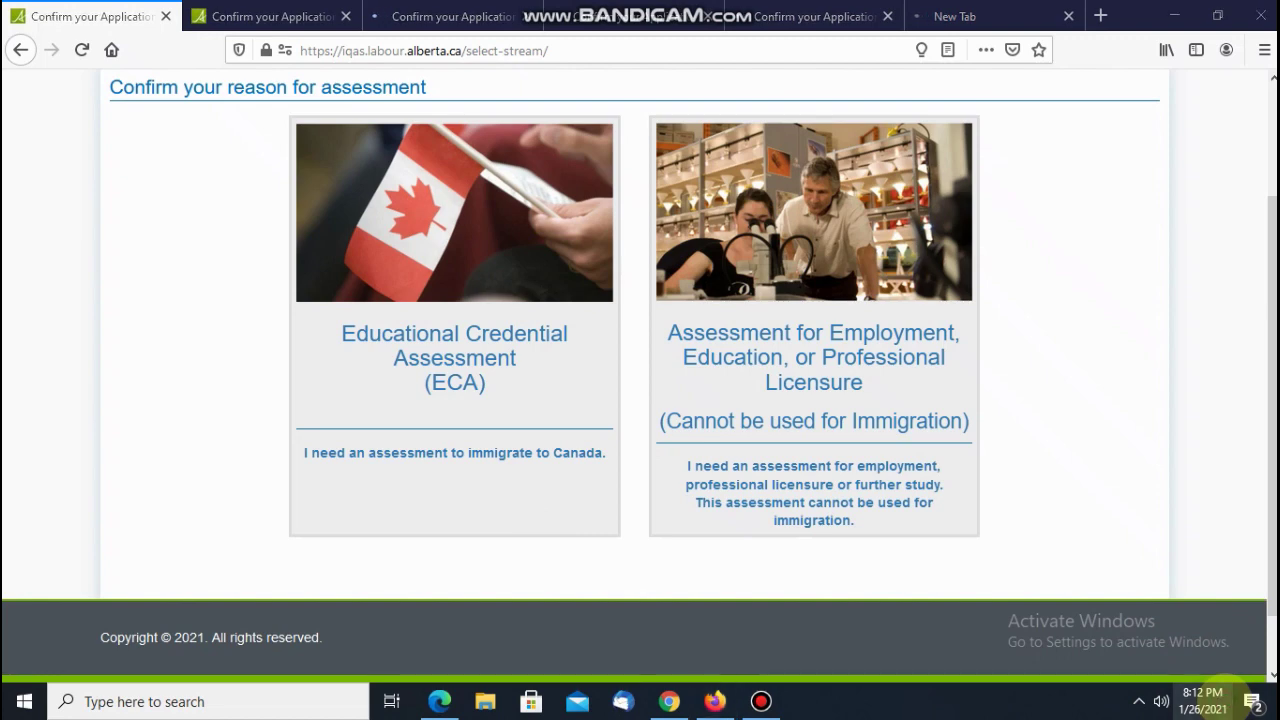
left_click(1225, 700)
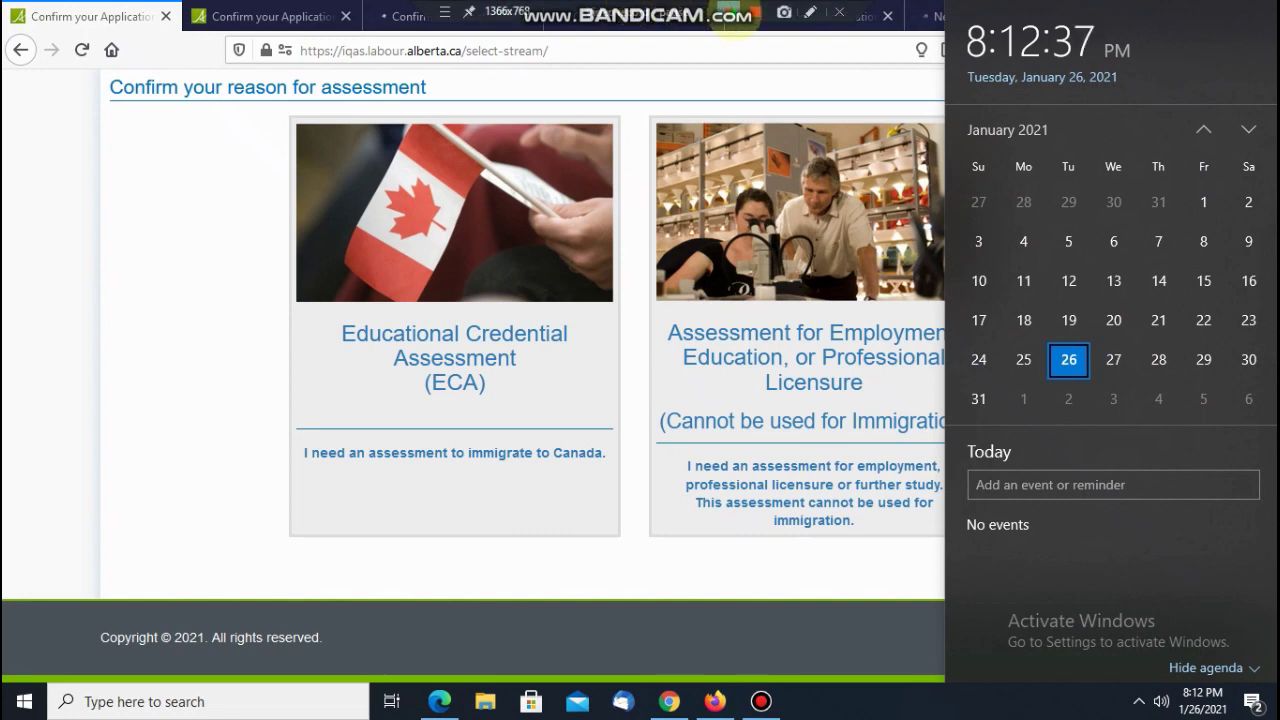
left_click(731, 22)
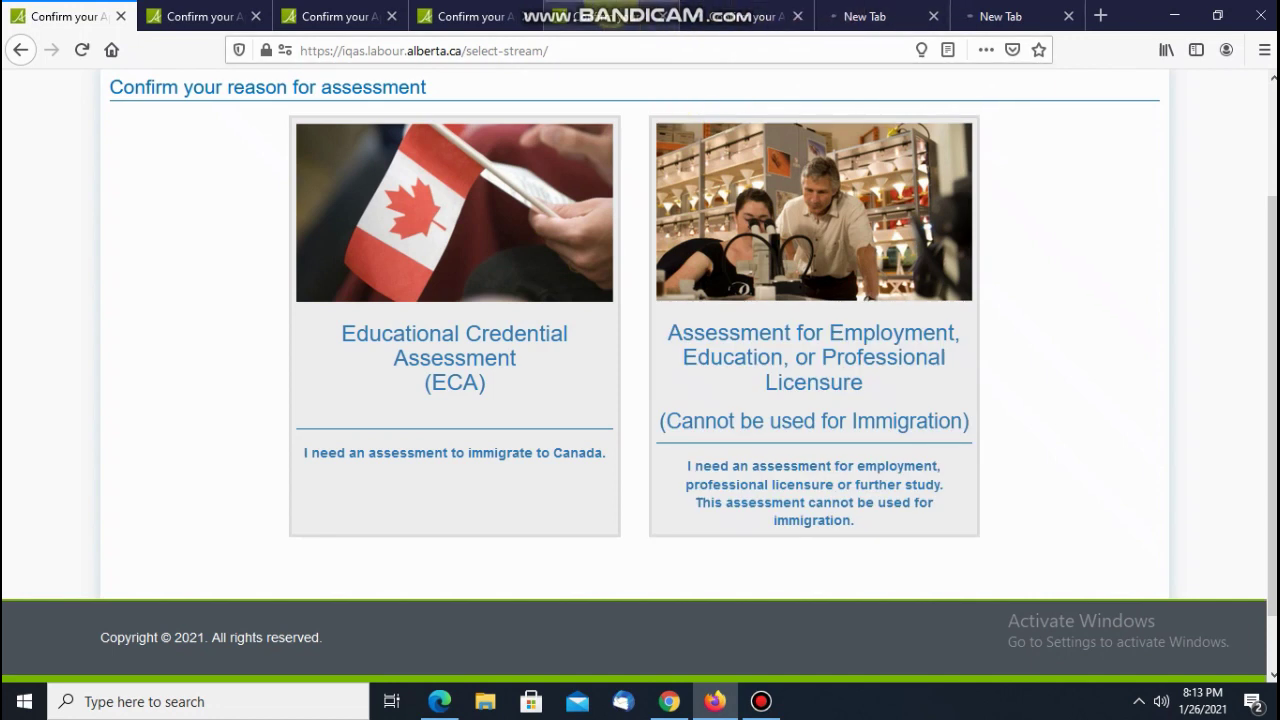
mouse_move(735, 20)
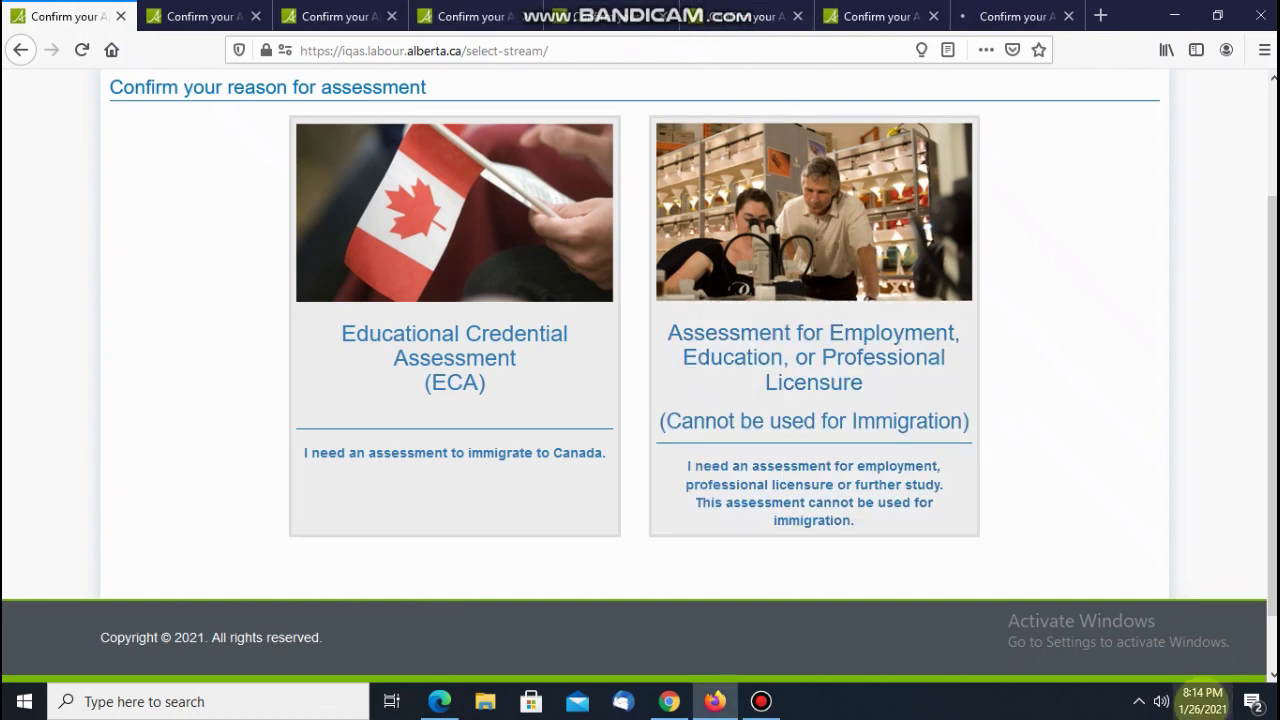
left_click(1203, 700)
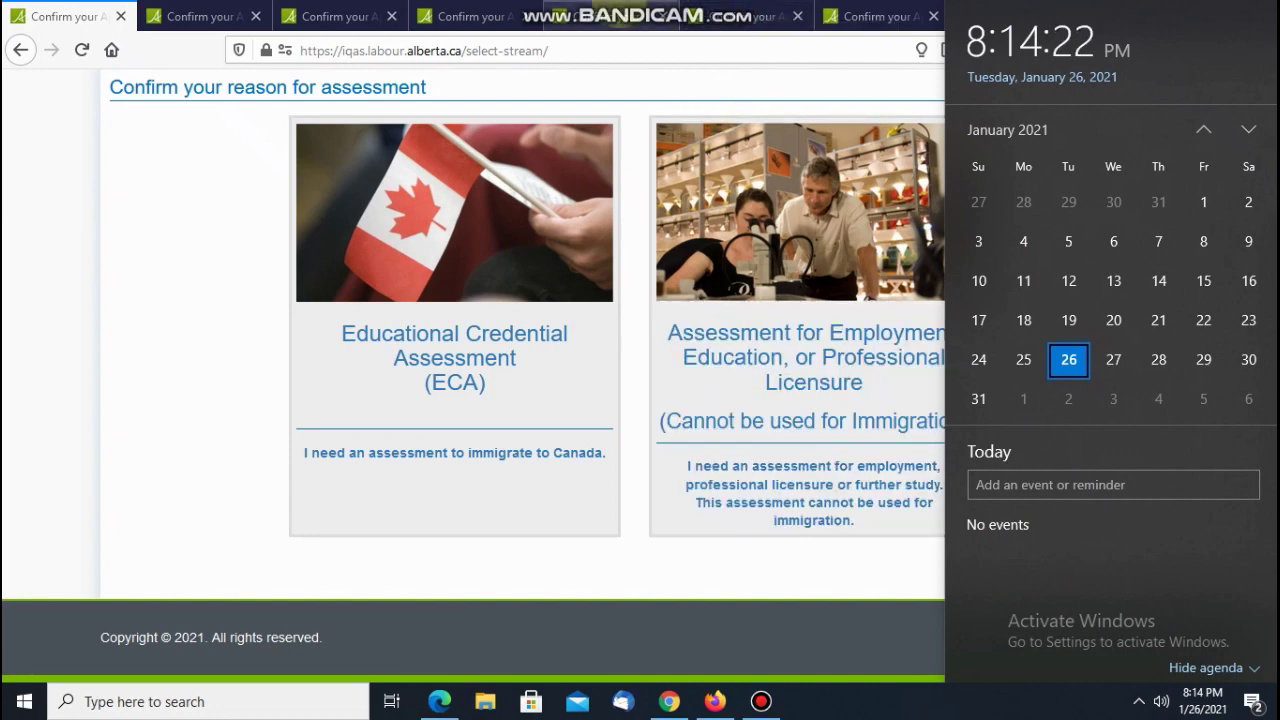
left_click(500, 268)
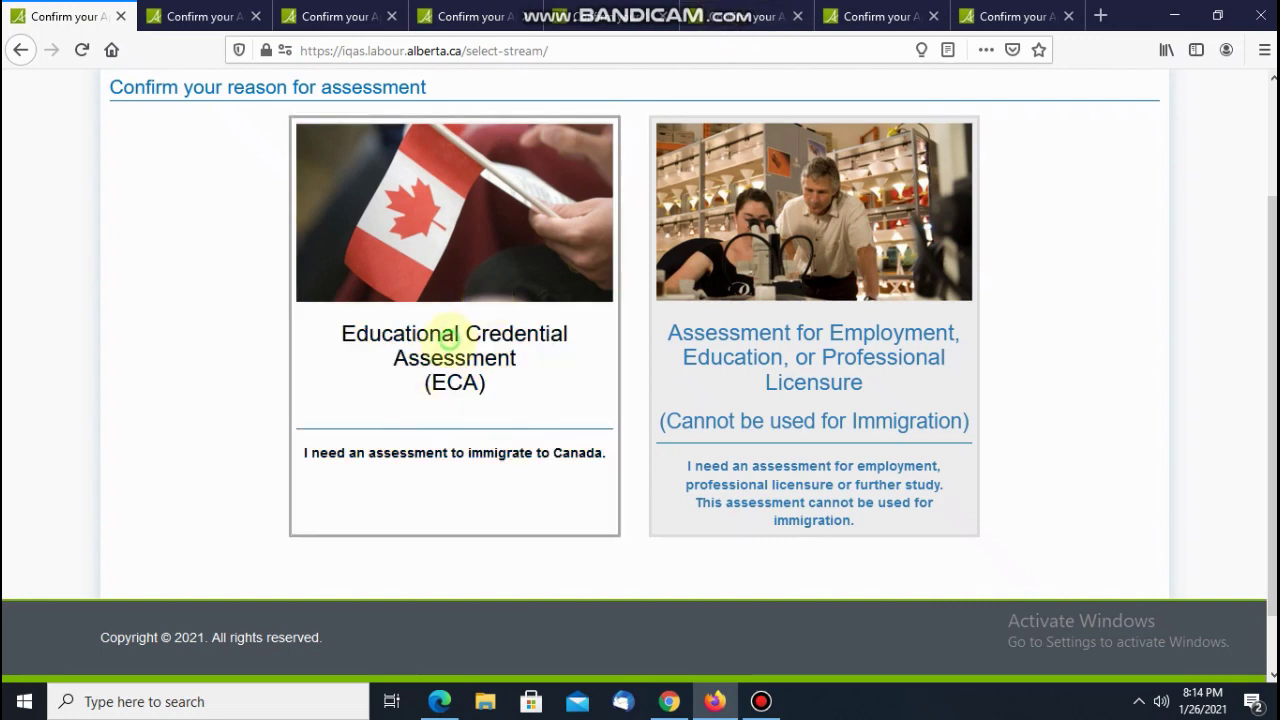
Choose Educational Credential Assessment (ECA) as the reason in the first three page copies
left_click(450, 337)
left_click(203, 14)
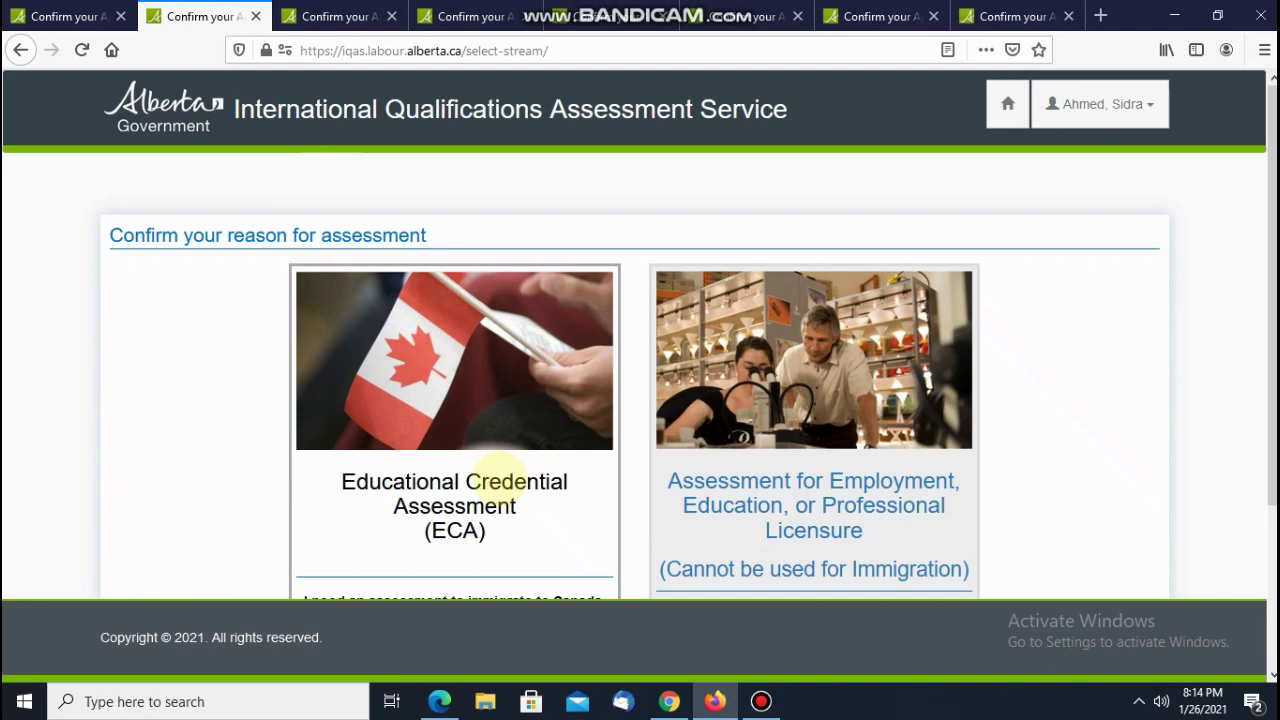
left_click(498, 481)
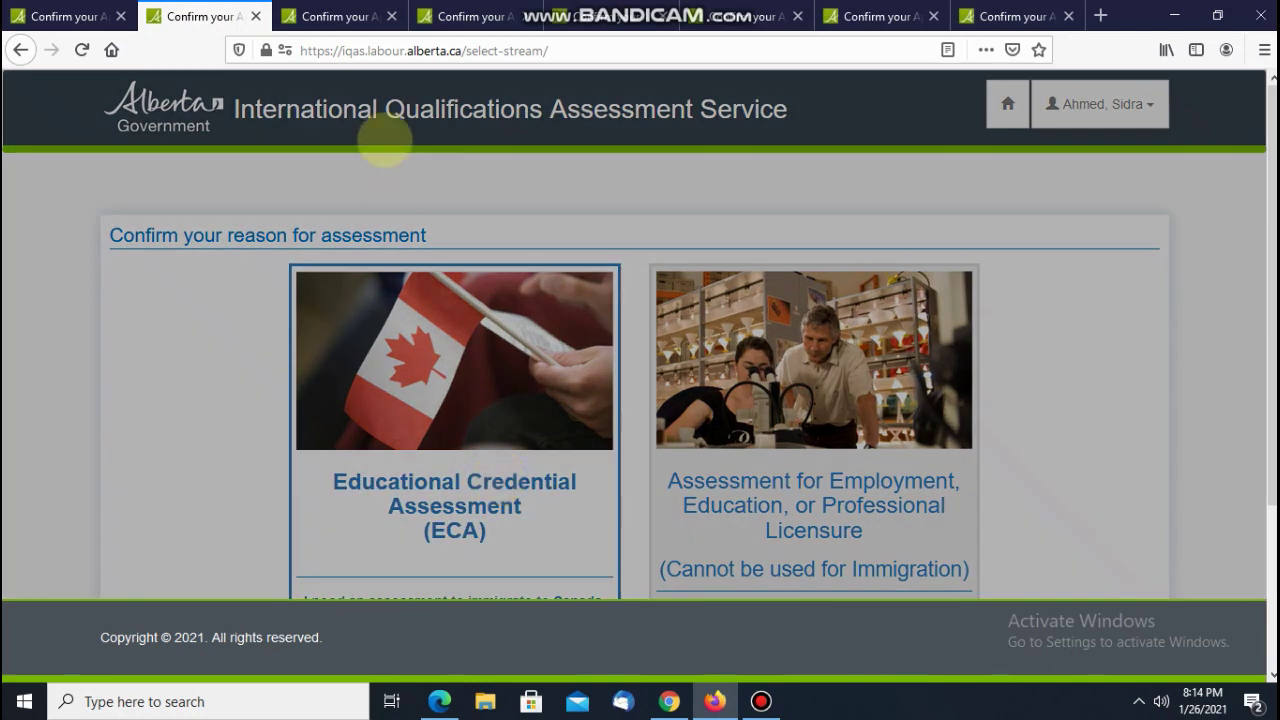
left_click(340, 12)
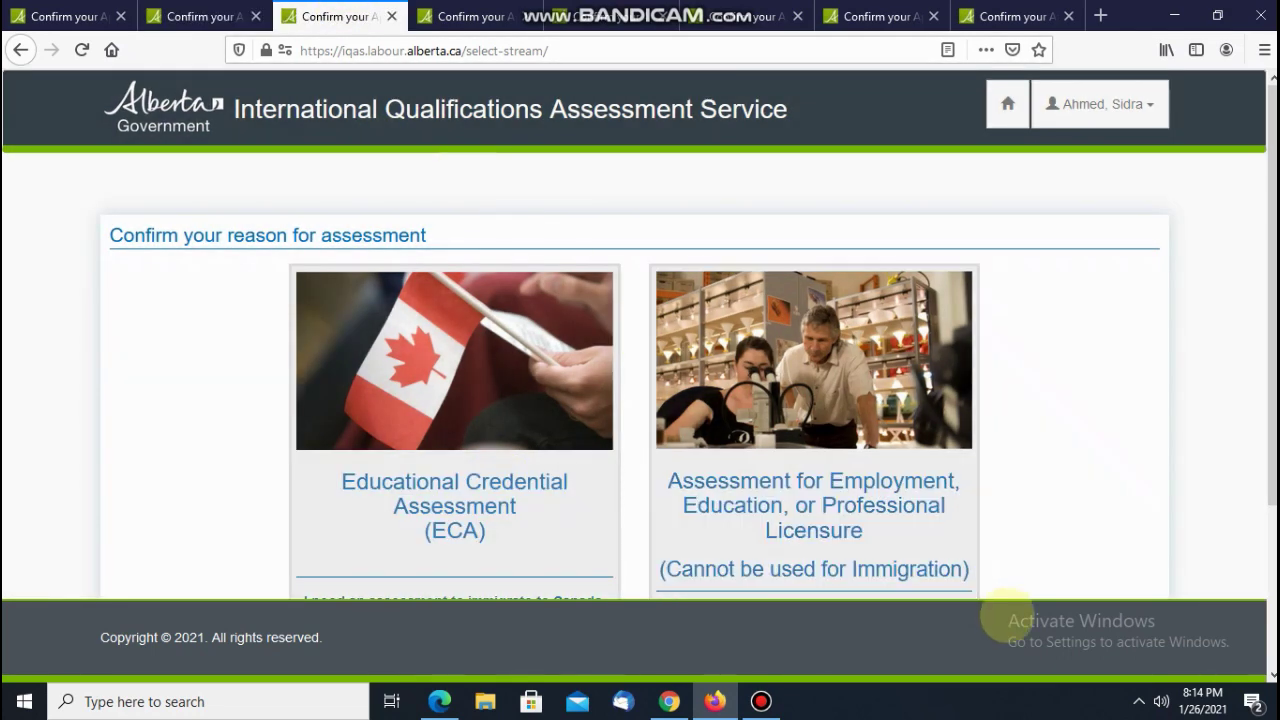
left_click(1203, 697)
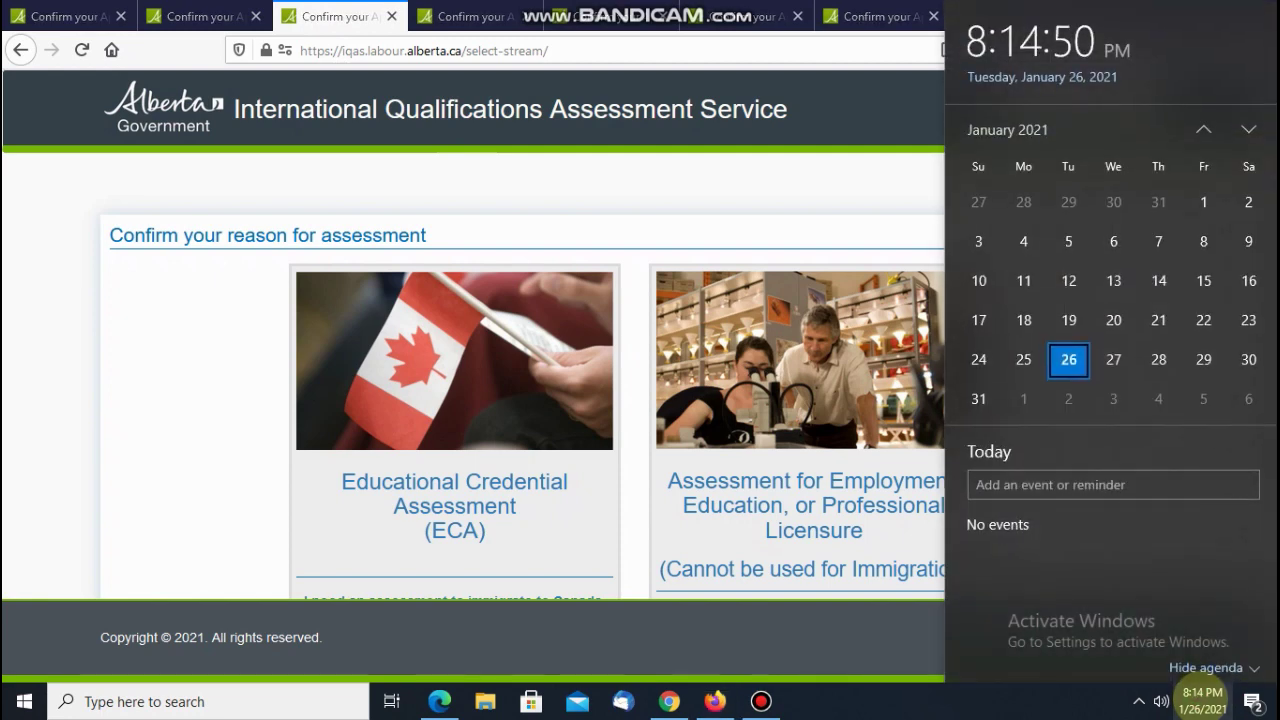
left_click(412, 510)
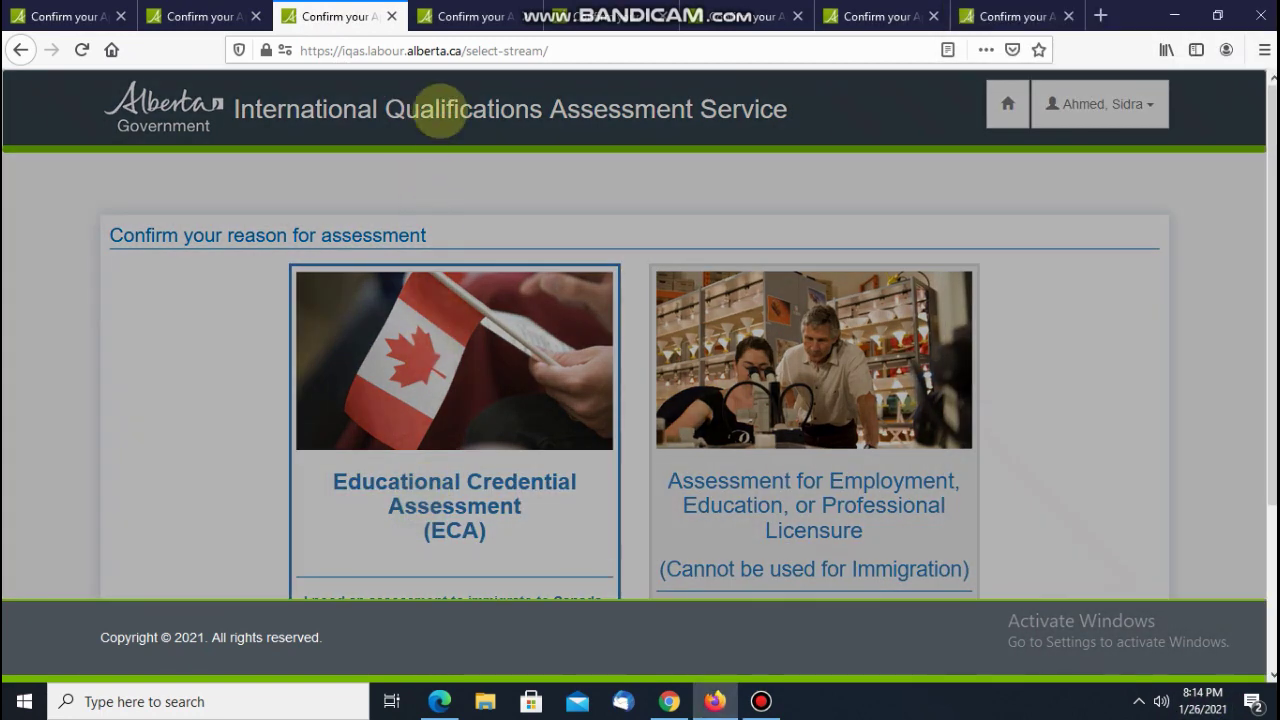
Choose Educational Credential Assessment in the fourth and fifth page copies
left_click(457, 10)
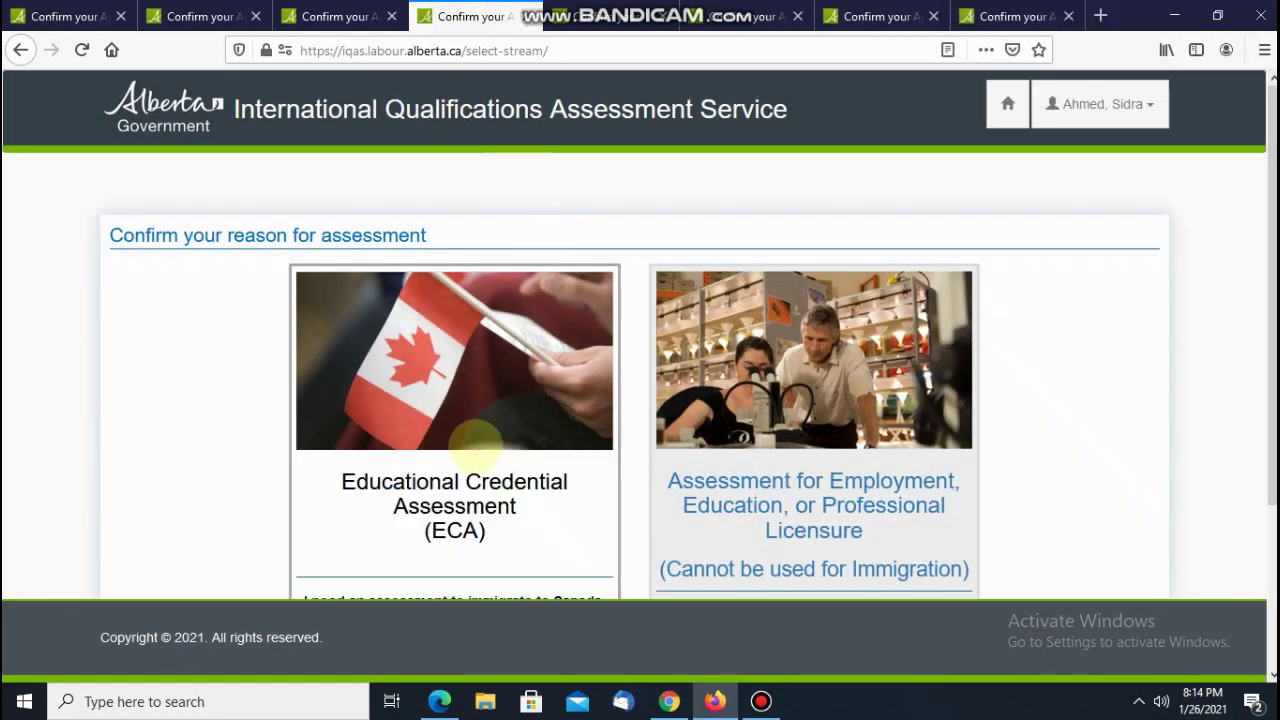
left_click(480, 474)
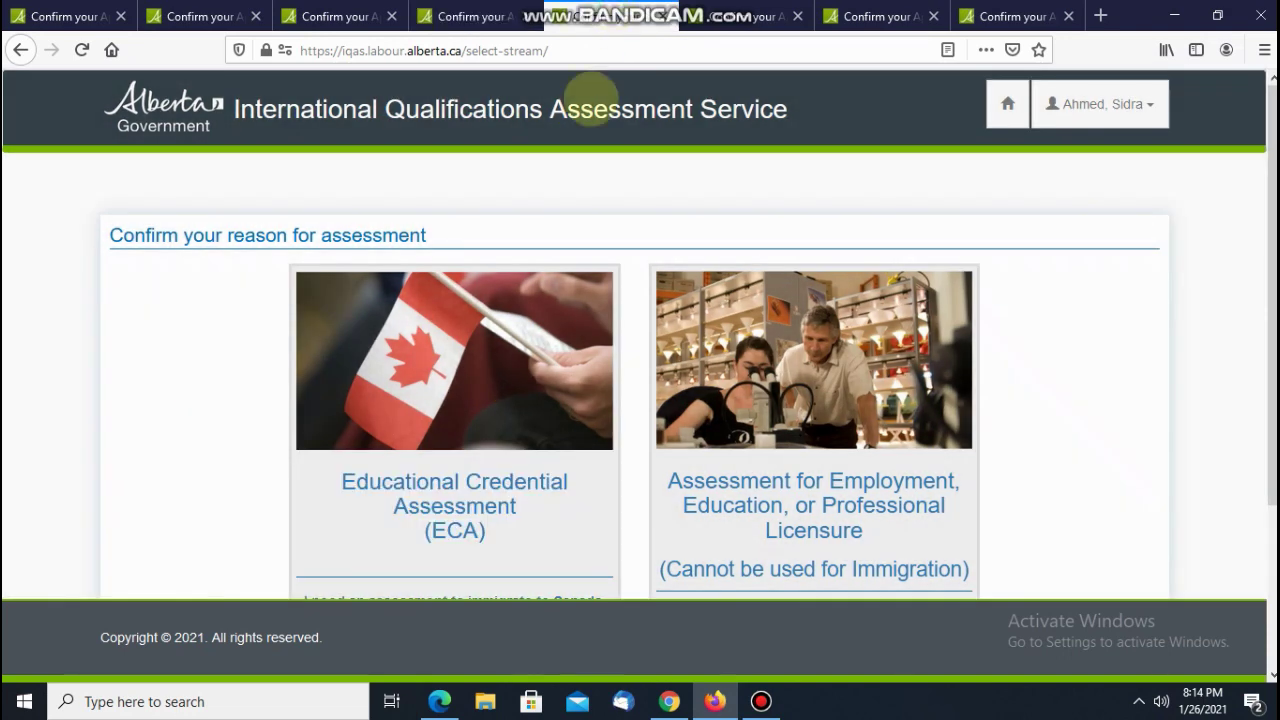
left_click(490, 467)
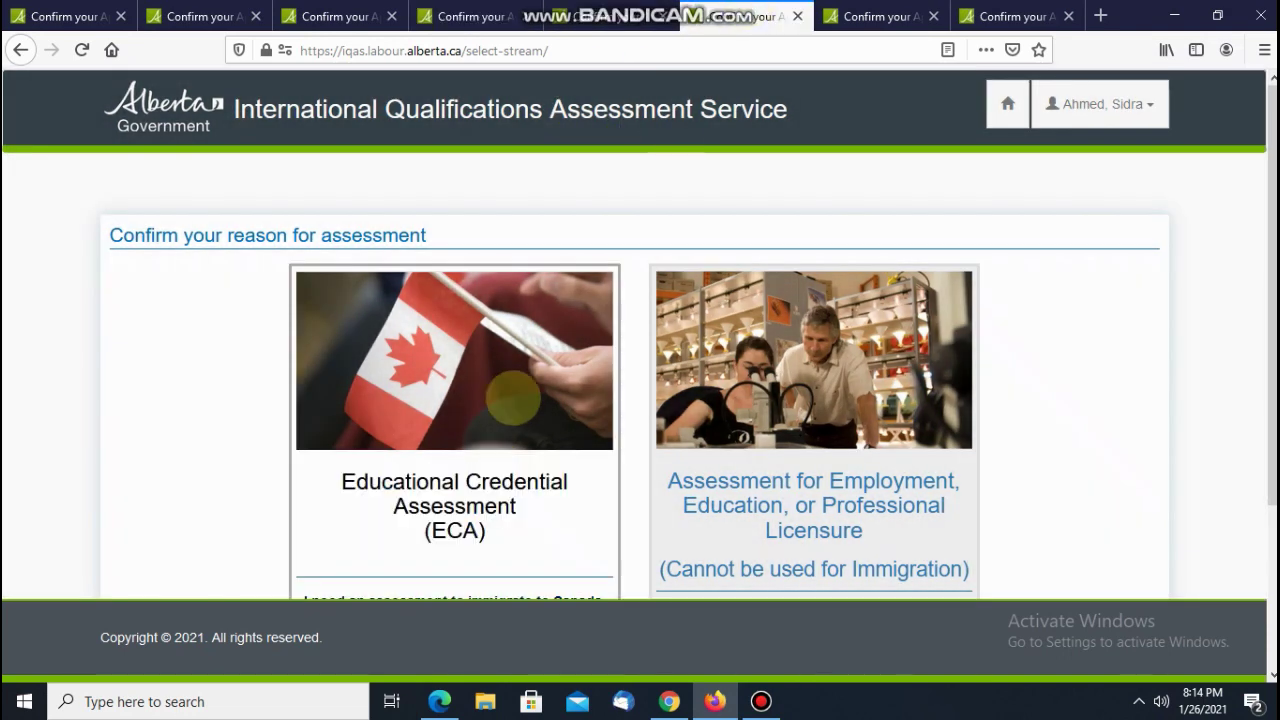
left_click(493, 472)
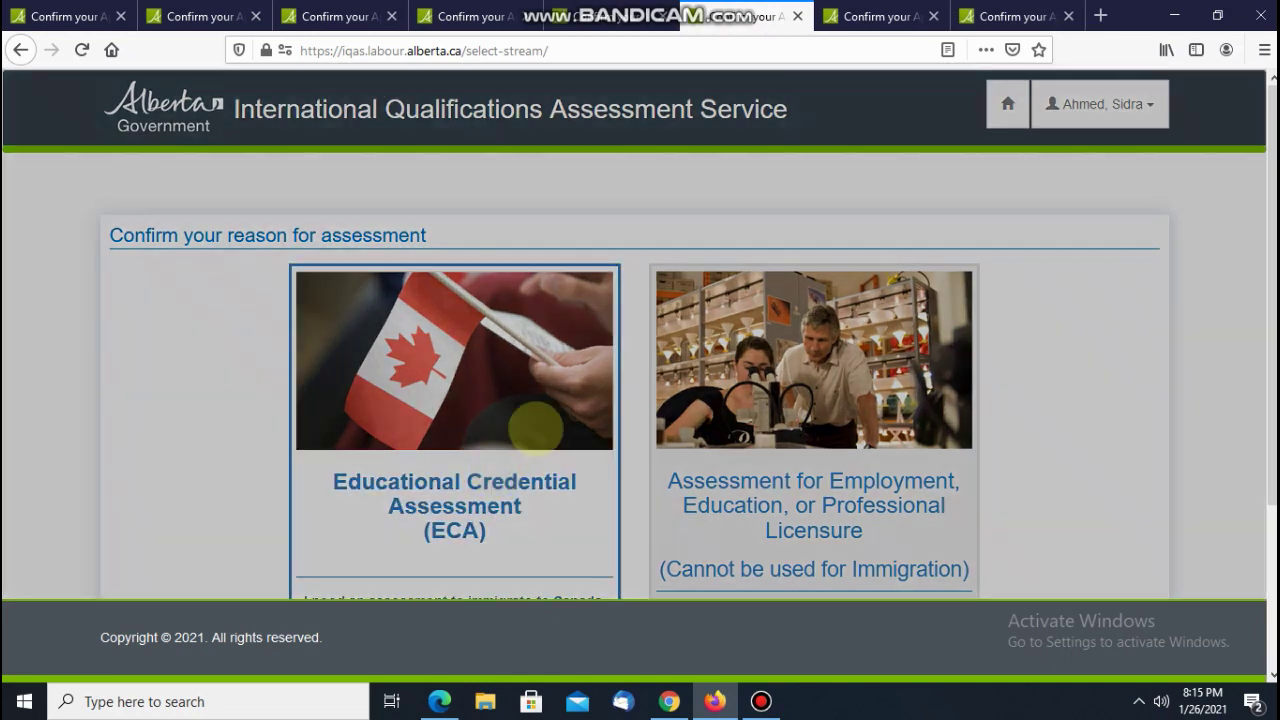
left_click(888, 12)
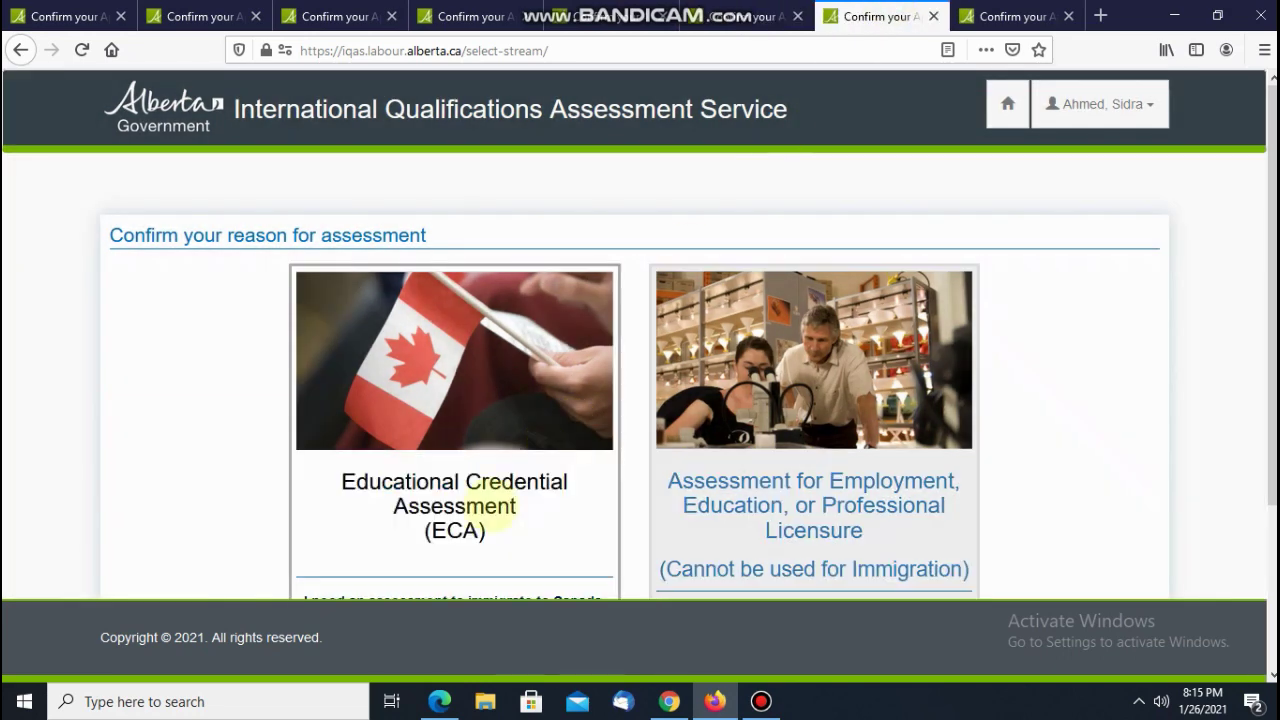
left_click(494, 509)
Check the current time on the taskbar clock and return to the first copy showing the ECA disclaimer
left_click(995, 14)
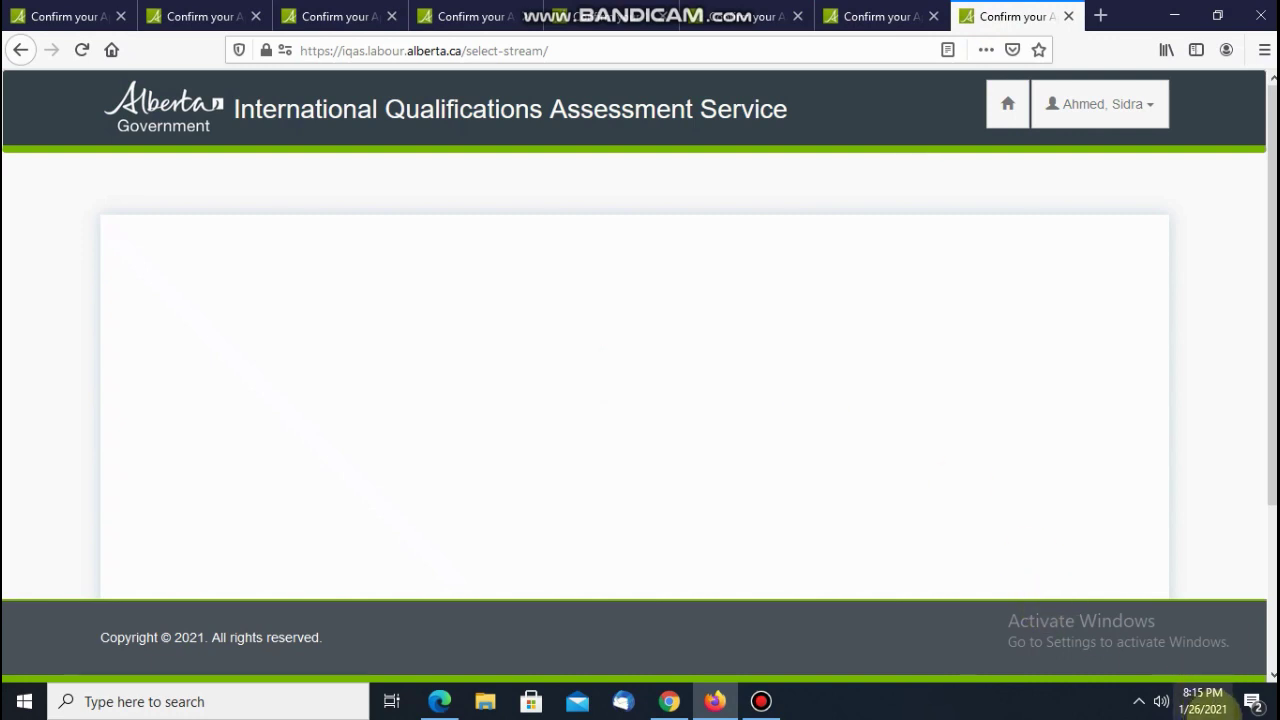
left_click(1210, 700)
left_click(1205, 700)
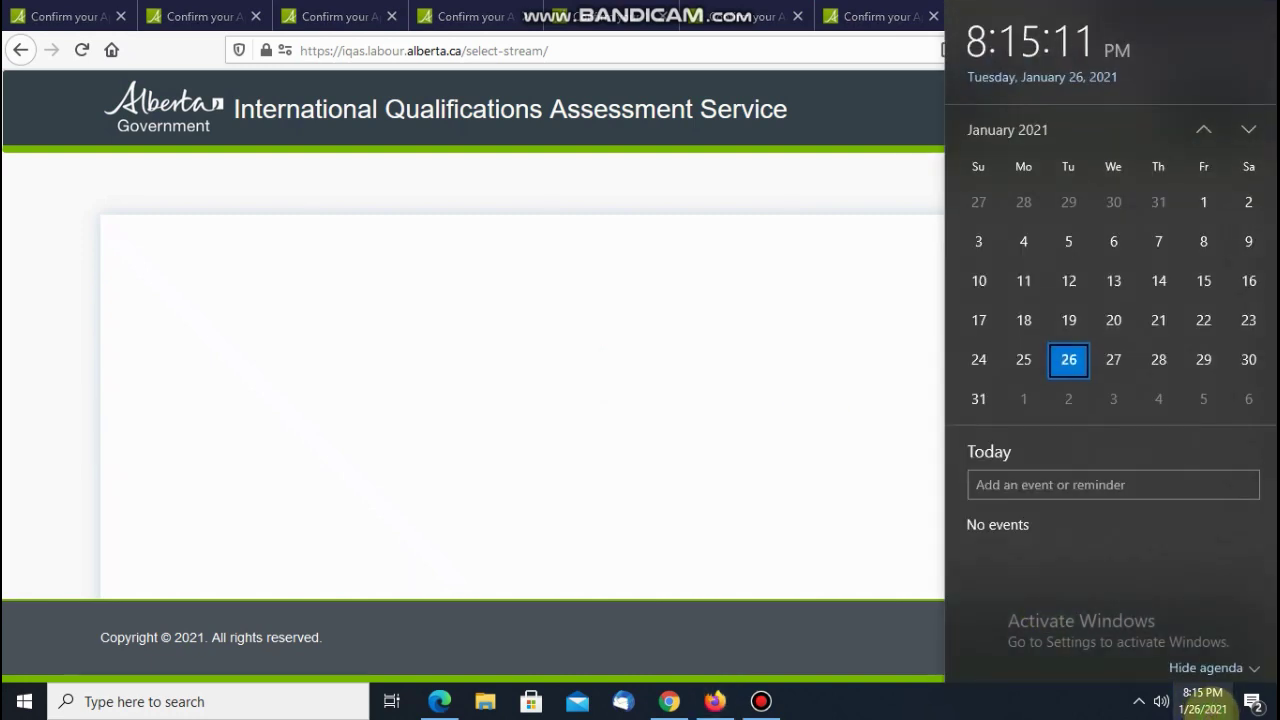
left_click(1205, 700)
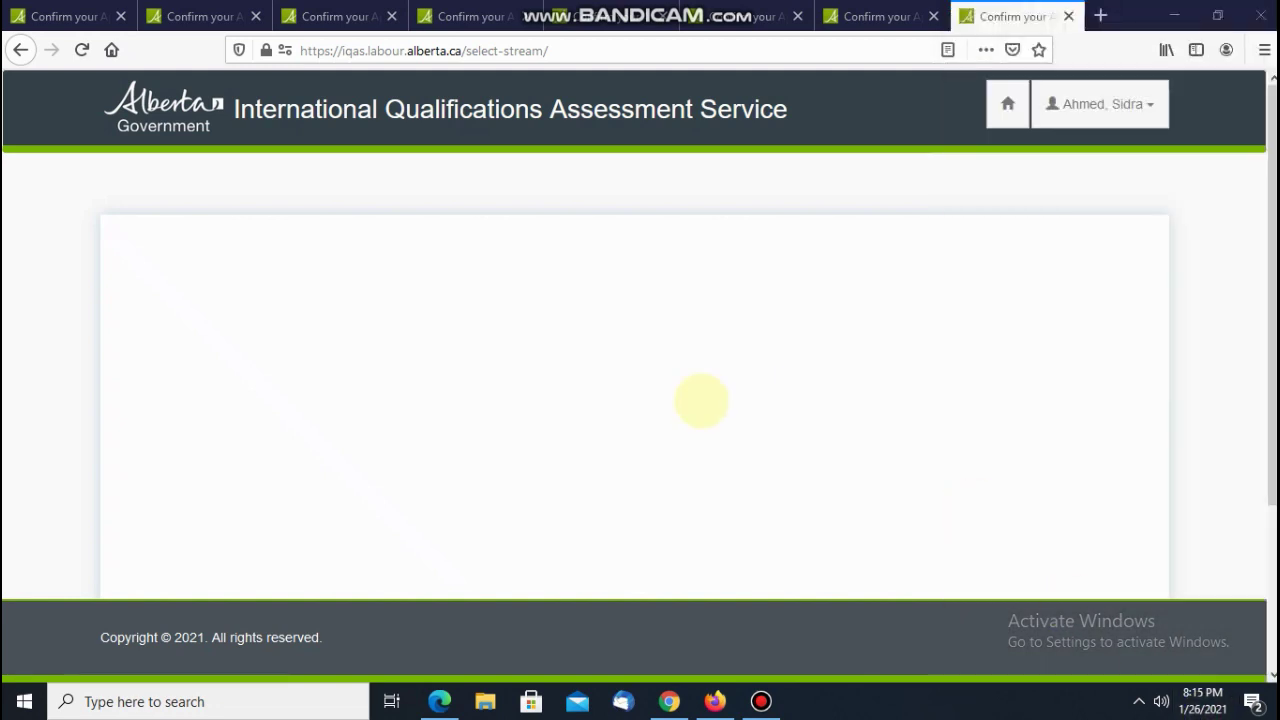
left_click(78, 17)
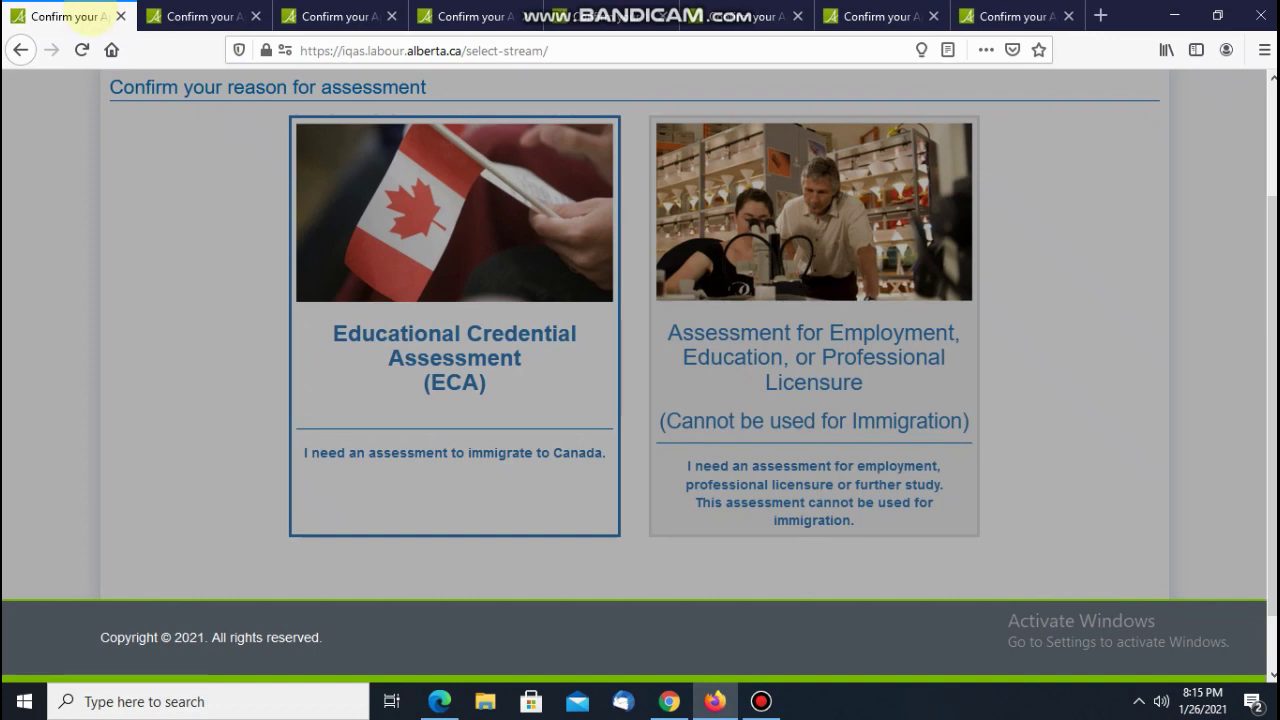
mouse_move(700, 15)
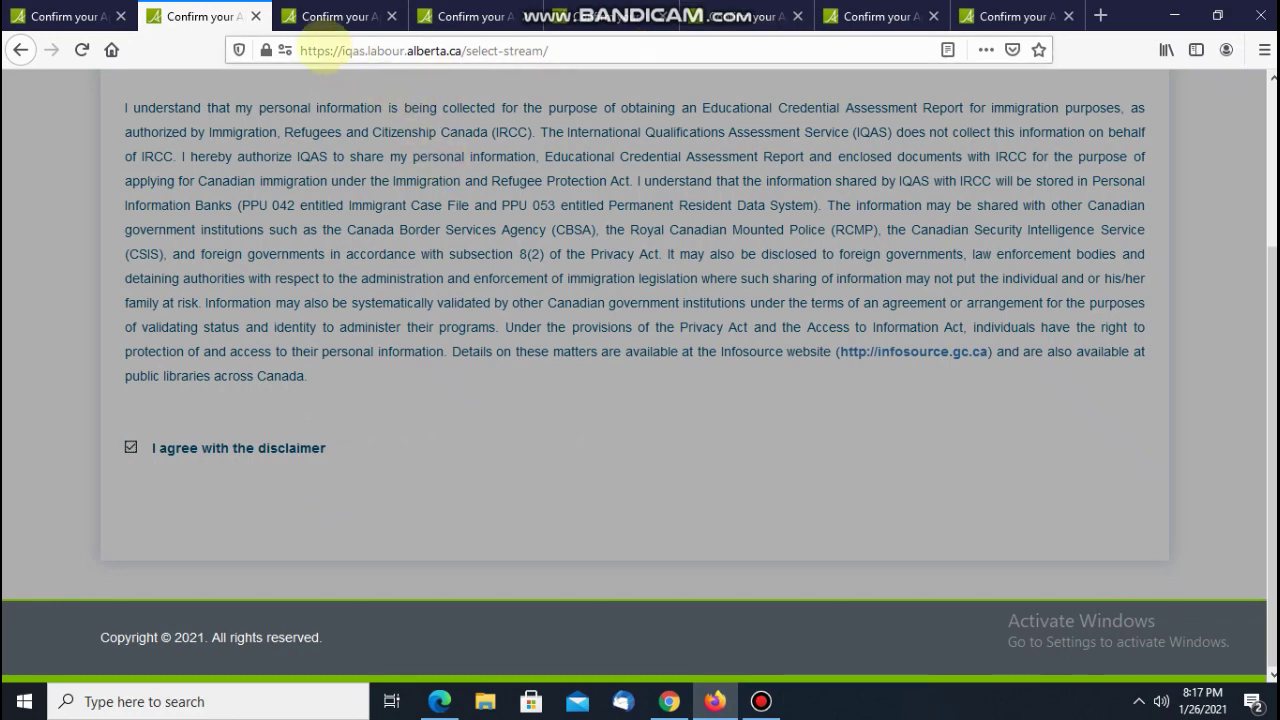
Tick 'I agree with the disclaimer' on the ECA disclaimer copy
left_click(290, 20)
left_click(65, 16)
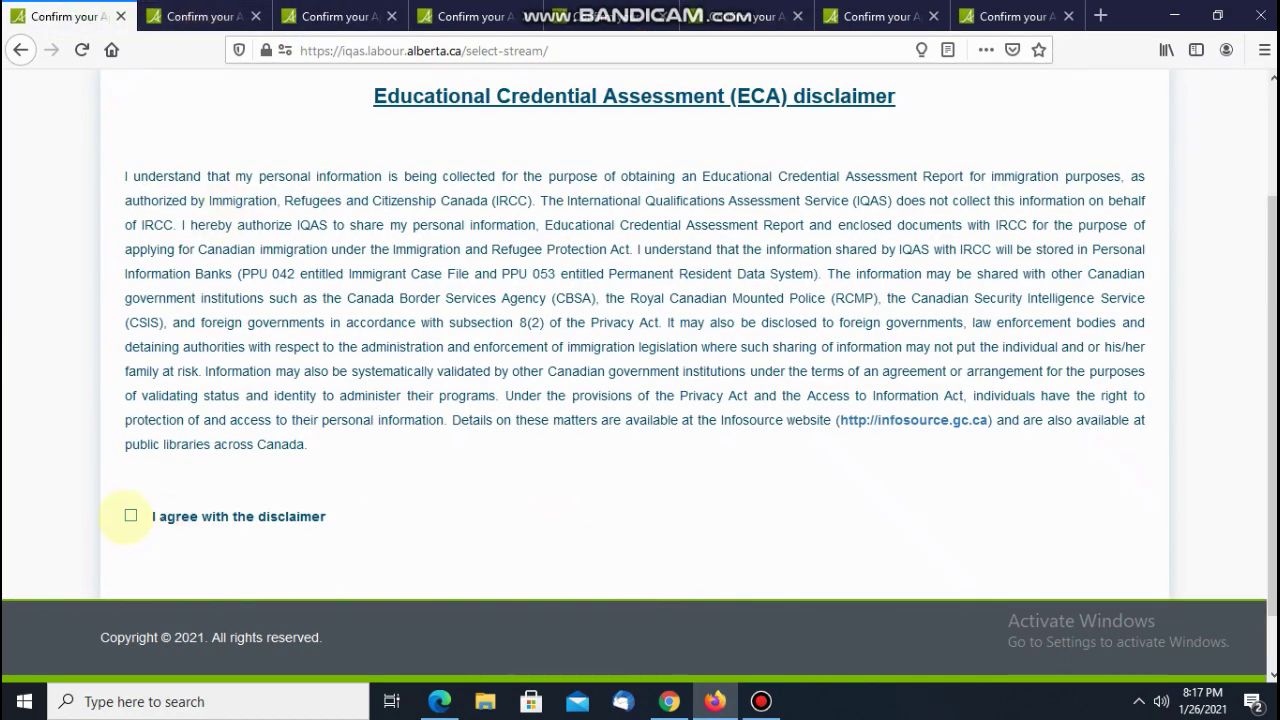
left_click(130, 516)
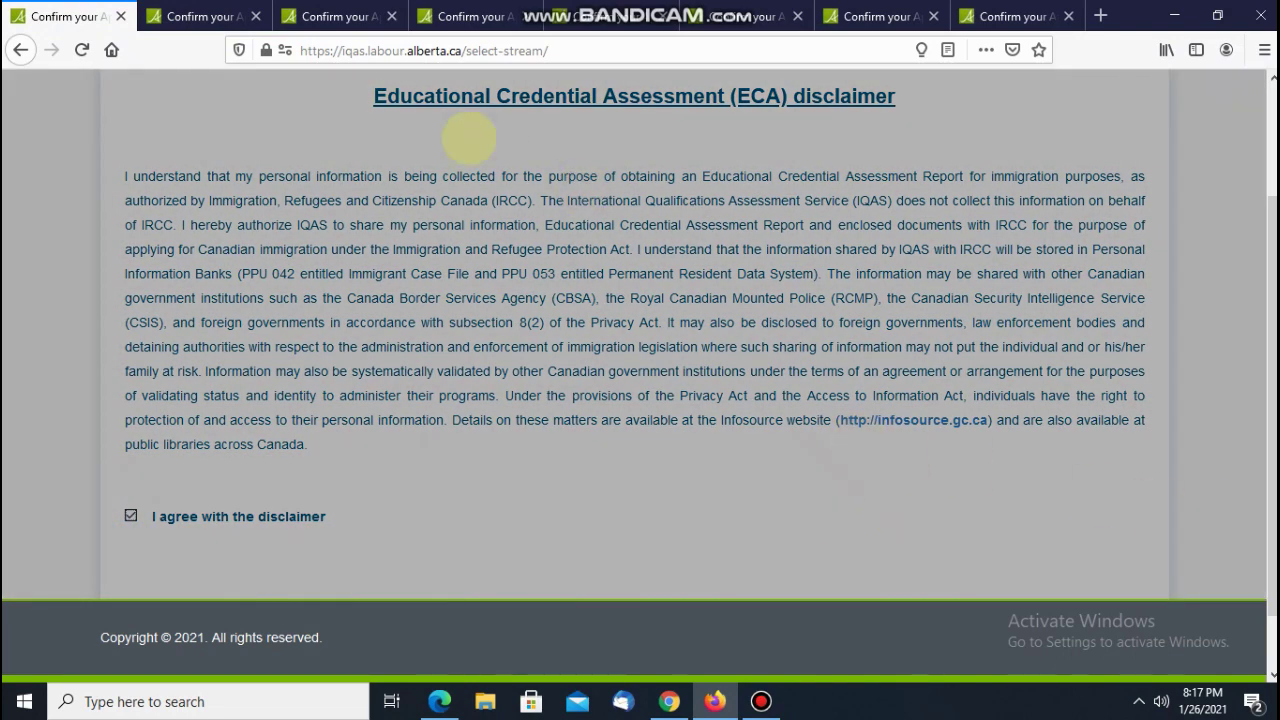
Retry ECA across all eight copies, dismiss the daily-limit notice, and return to the agreed copy
left_click(215, 16)
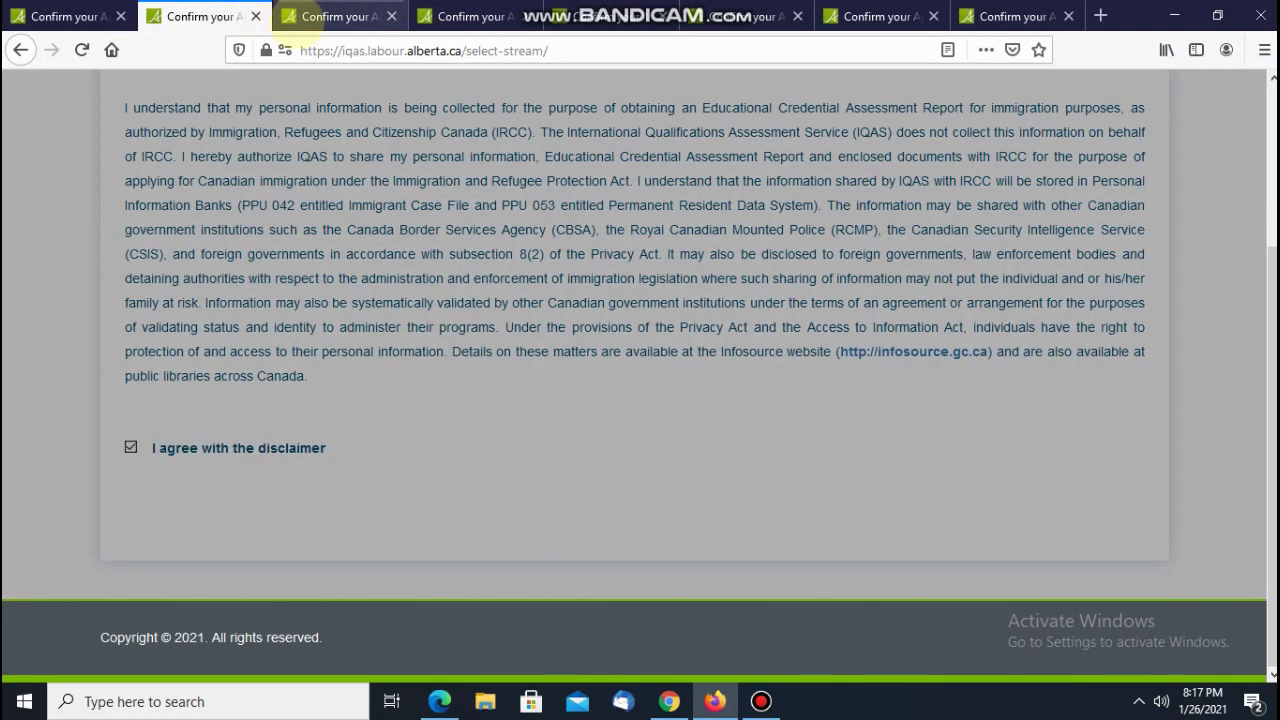
left_click(320, 16)
left_click(460, 16)
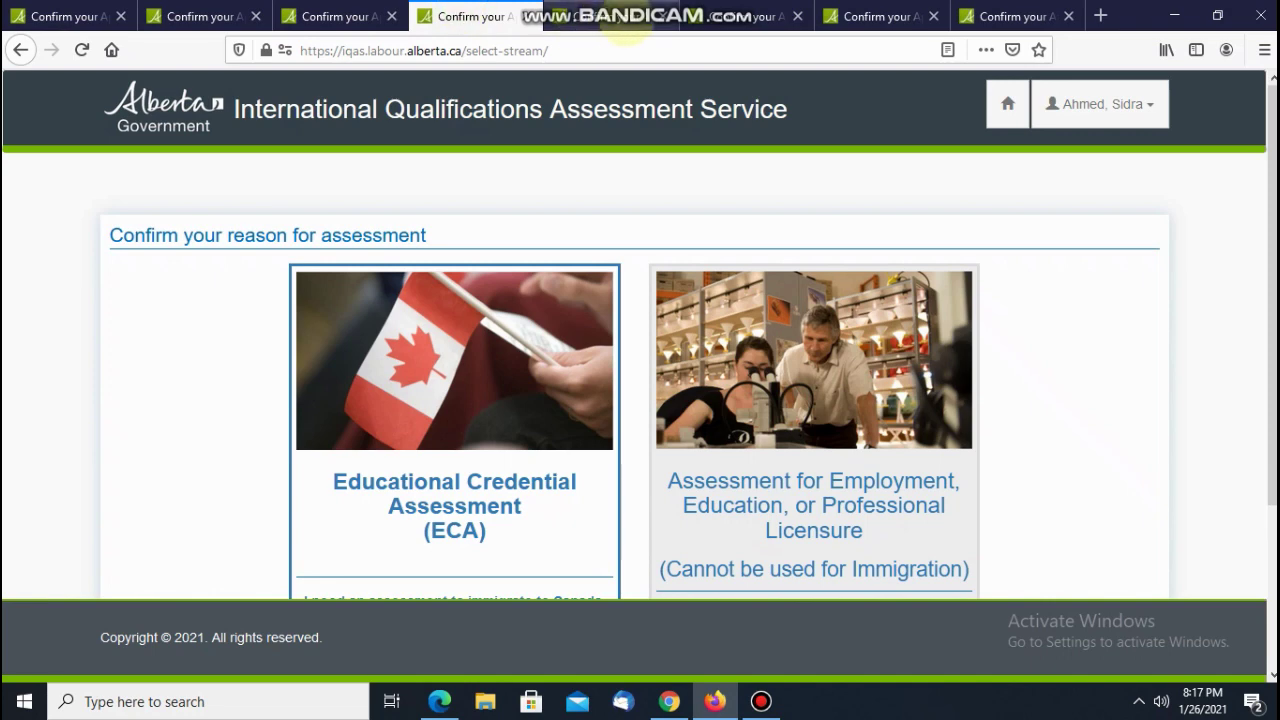
left_click(615, 22)
left_click(745, 18)
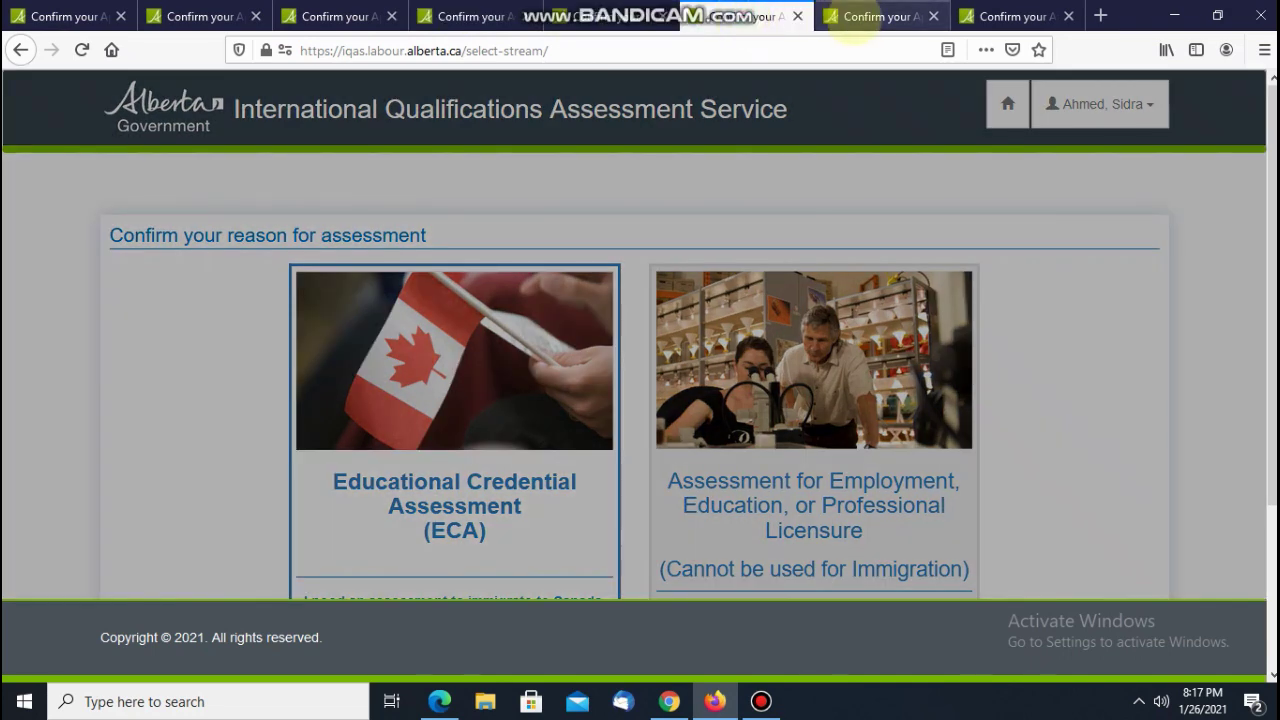
left_click(855, 18)
left_click(1005, 16)
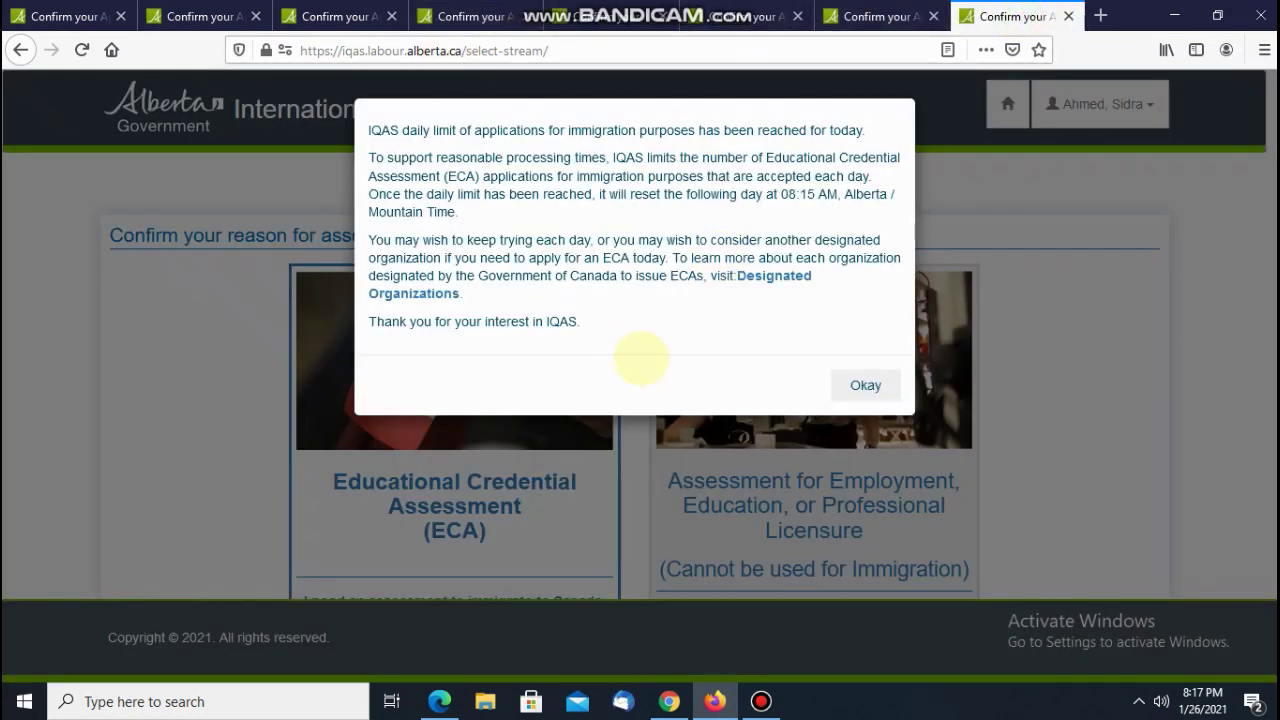
left_click(865, 385)
left_click(340, 16)
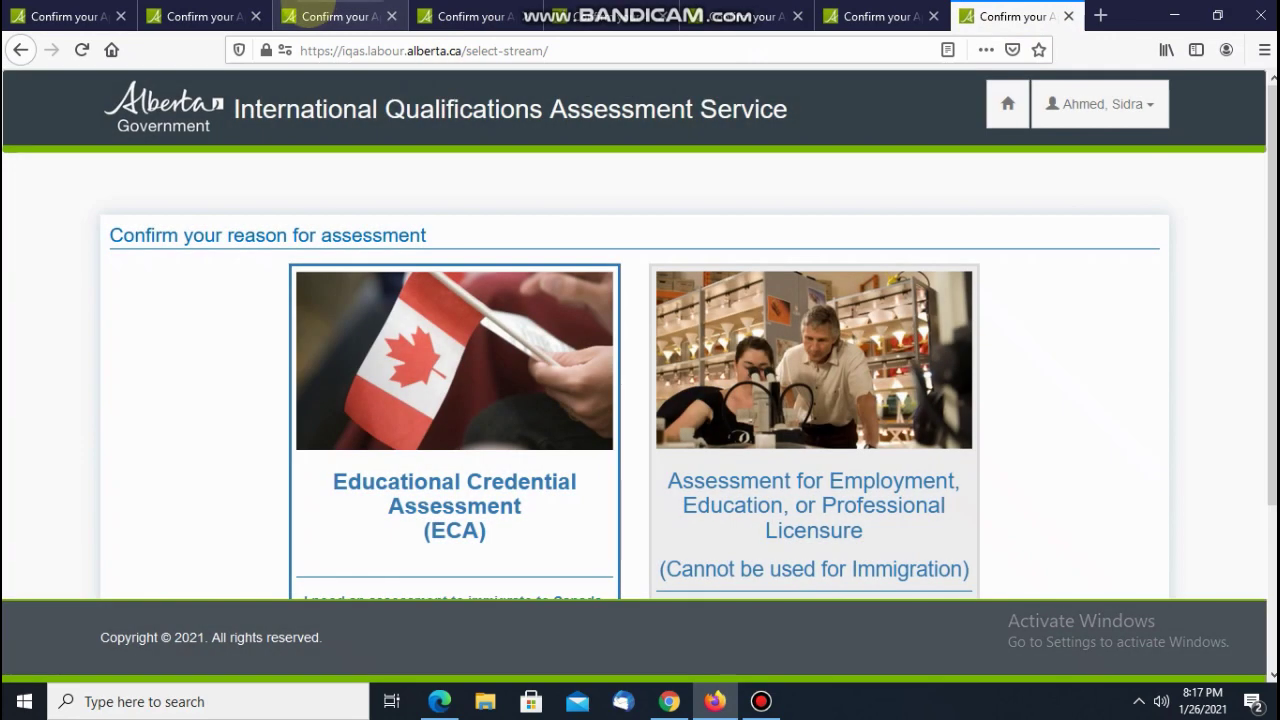
left_click(200, 16)
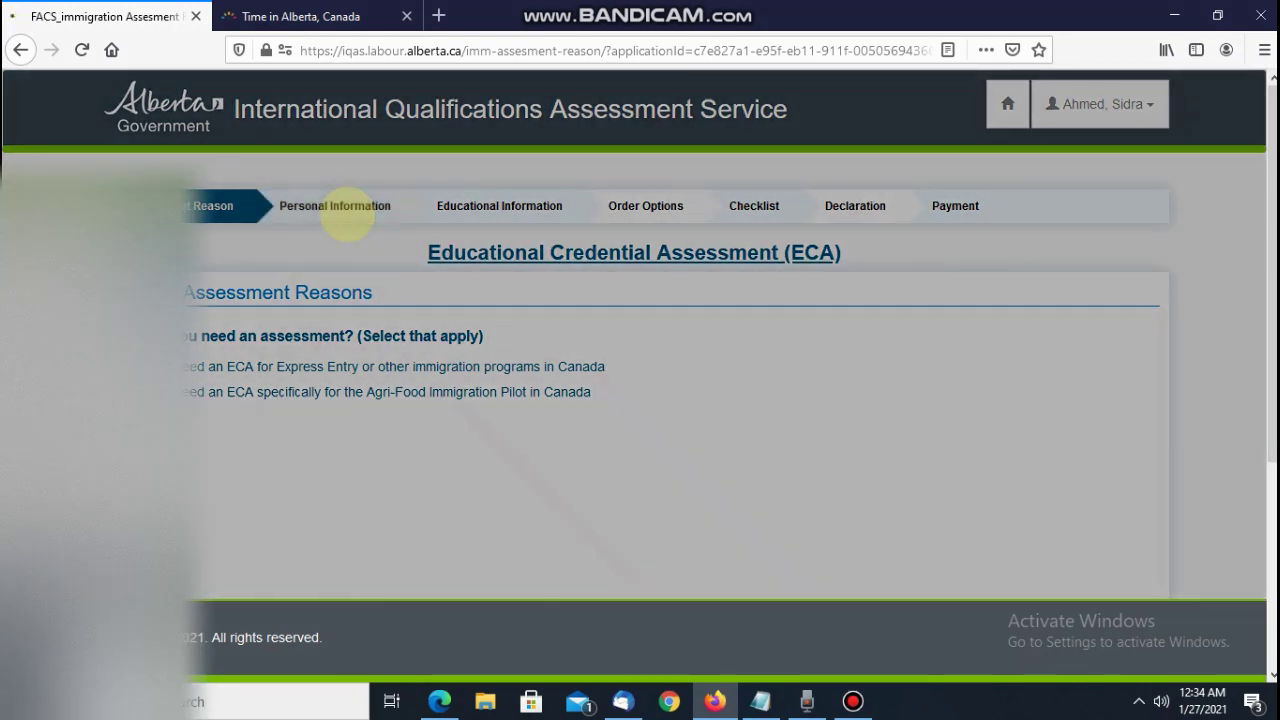
Save and close at Personal Information, leaving a Draft ECA Assessment dated January 26, 2021 in Application History
left_click(330, 209)
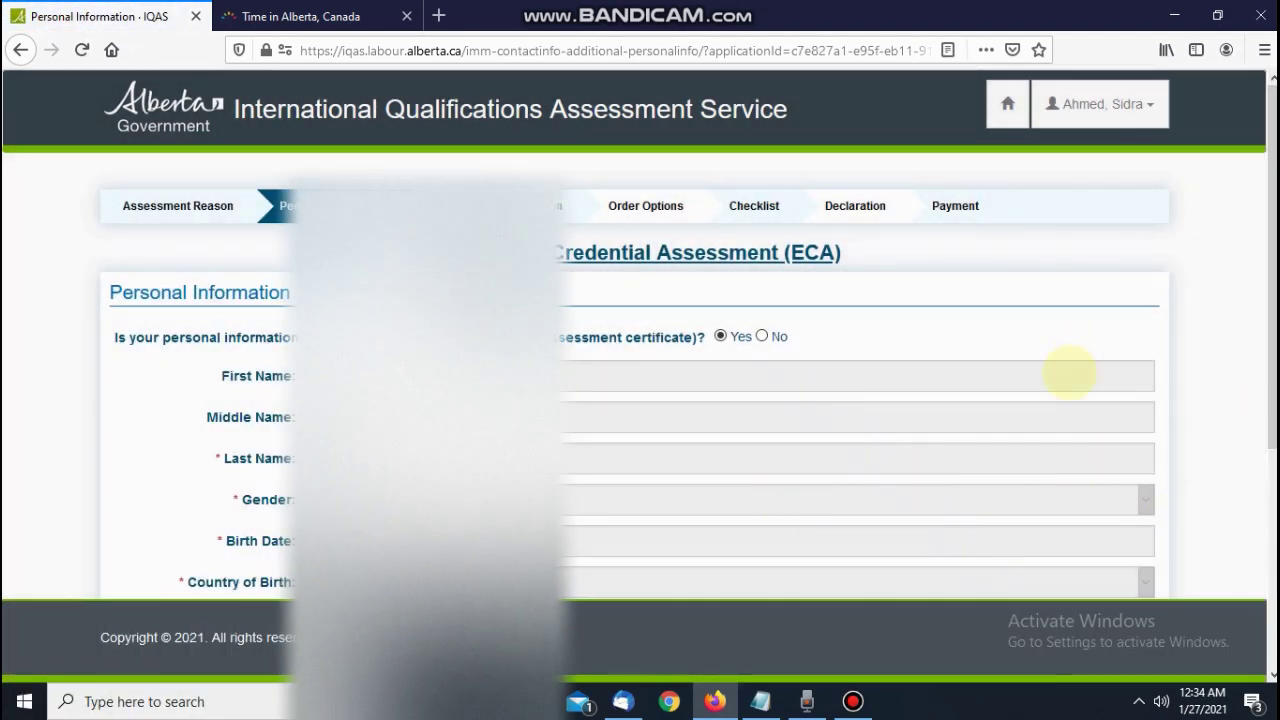
scroll(1069, 373, "down", 3)
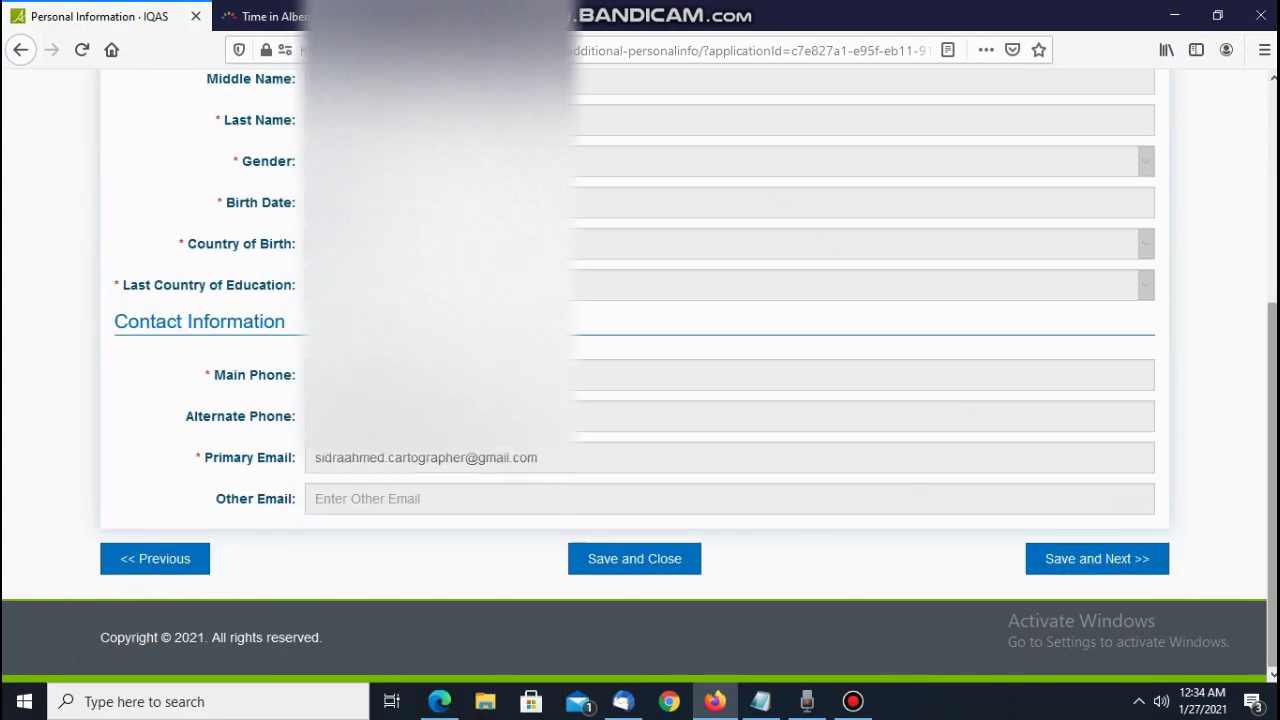
left_click(675, 568)
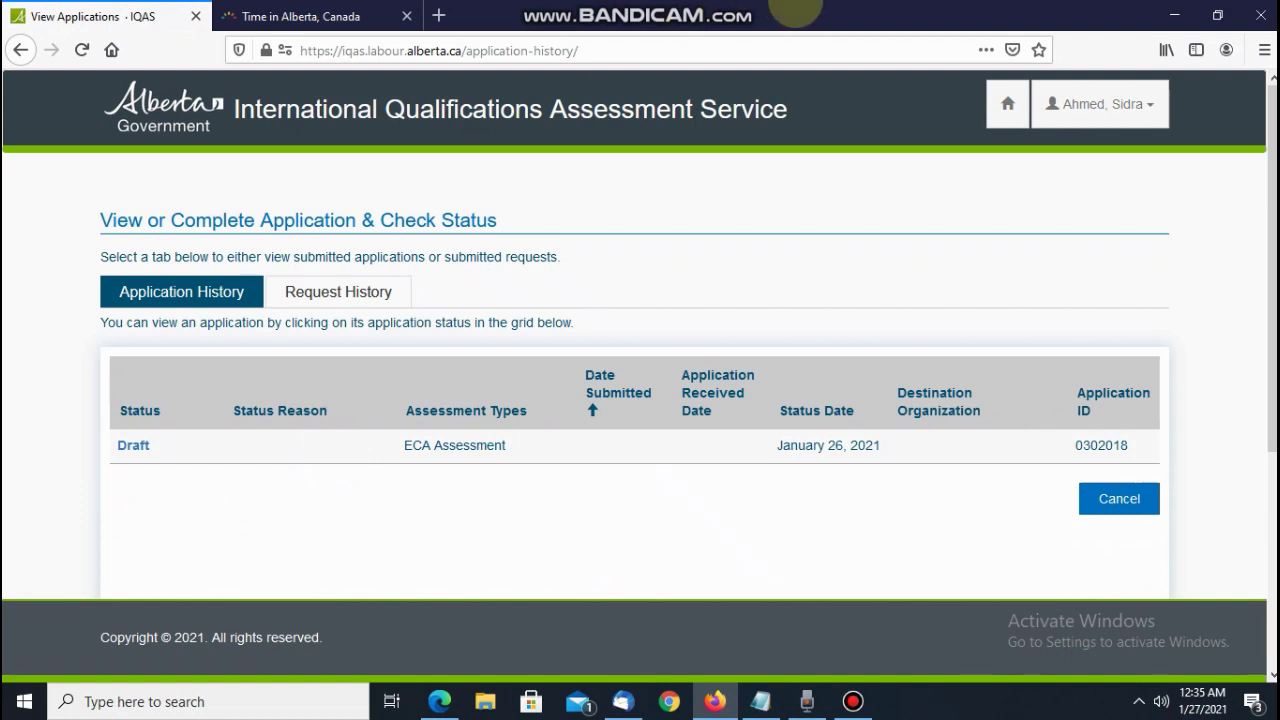
mouse_move(785, 12)
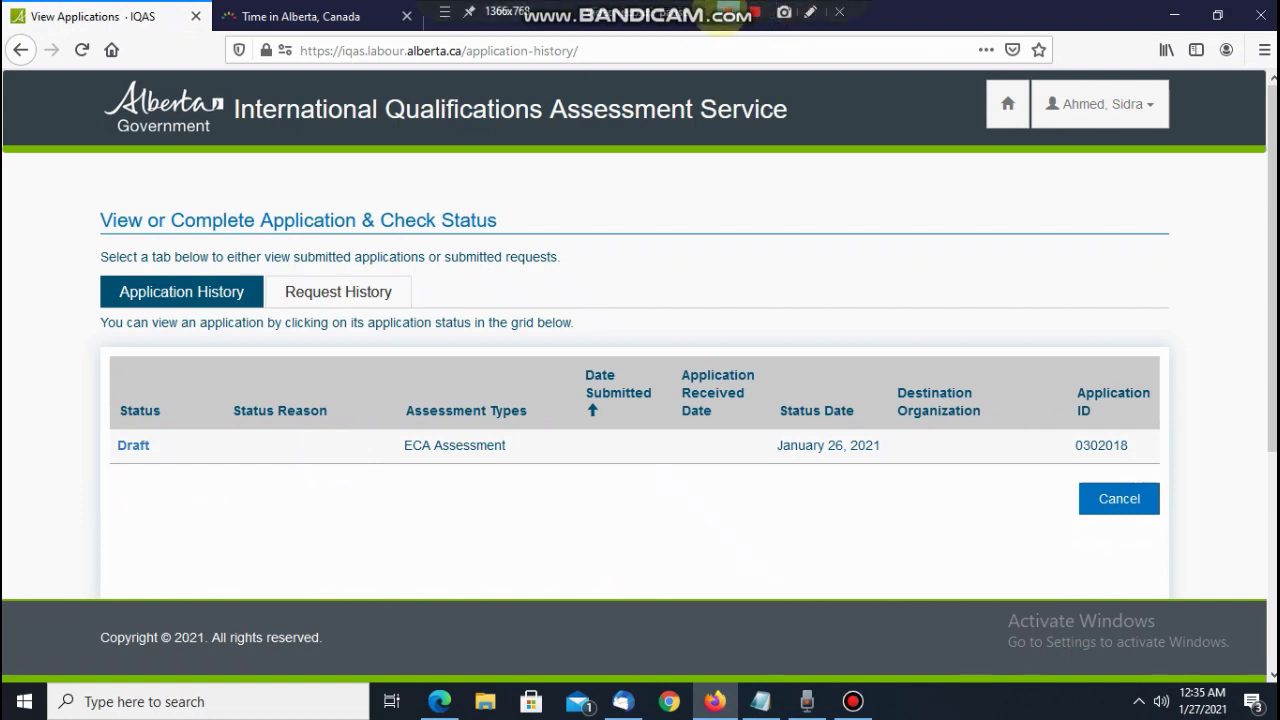